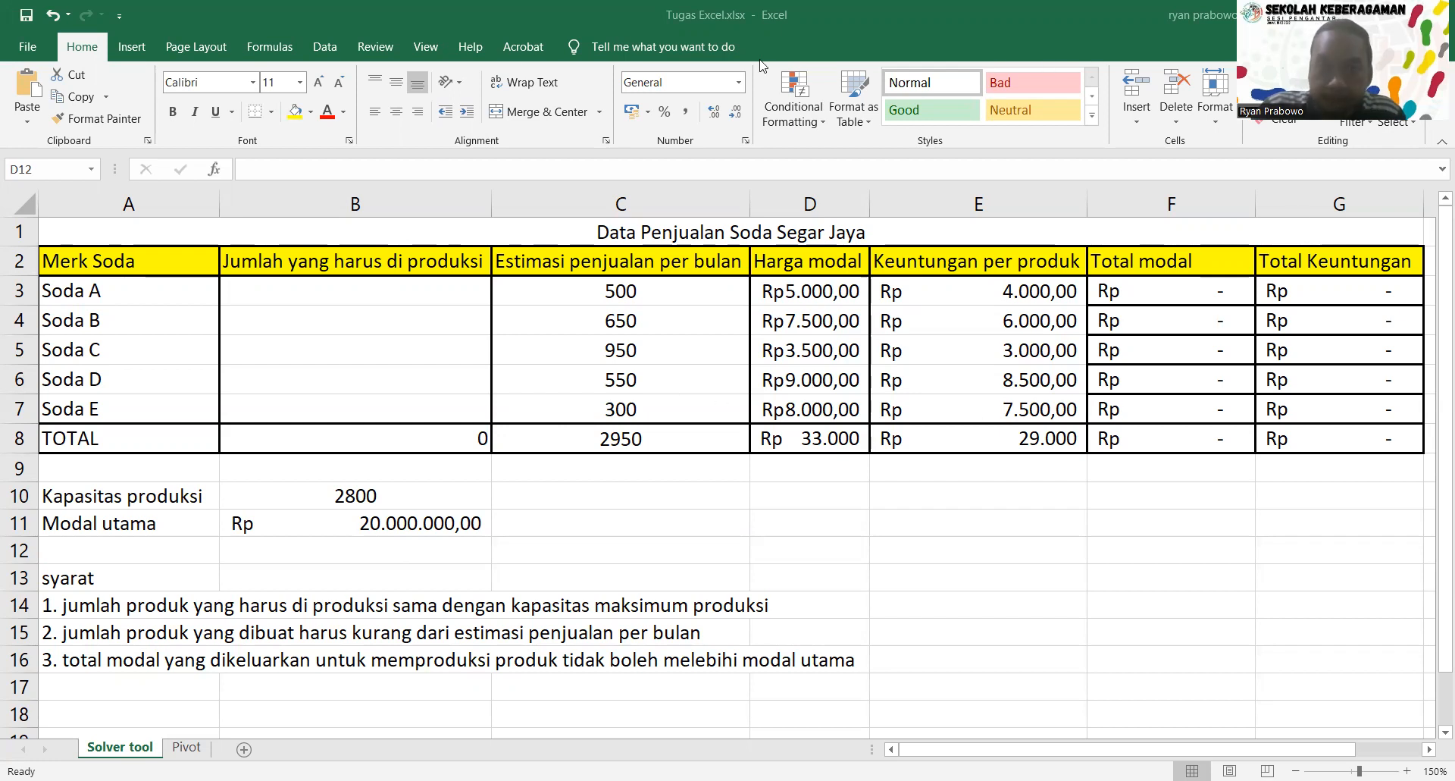
# Load the Solver Add-in through the Excel Add-ins management in the program options.
pyautogui.click(321, 48)
pyautogui.click(326, 48)
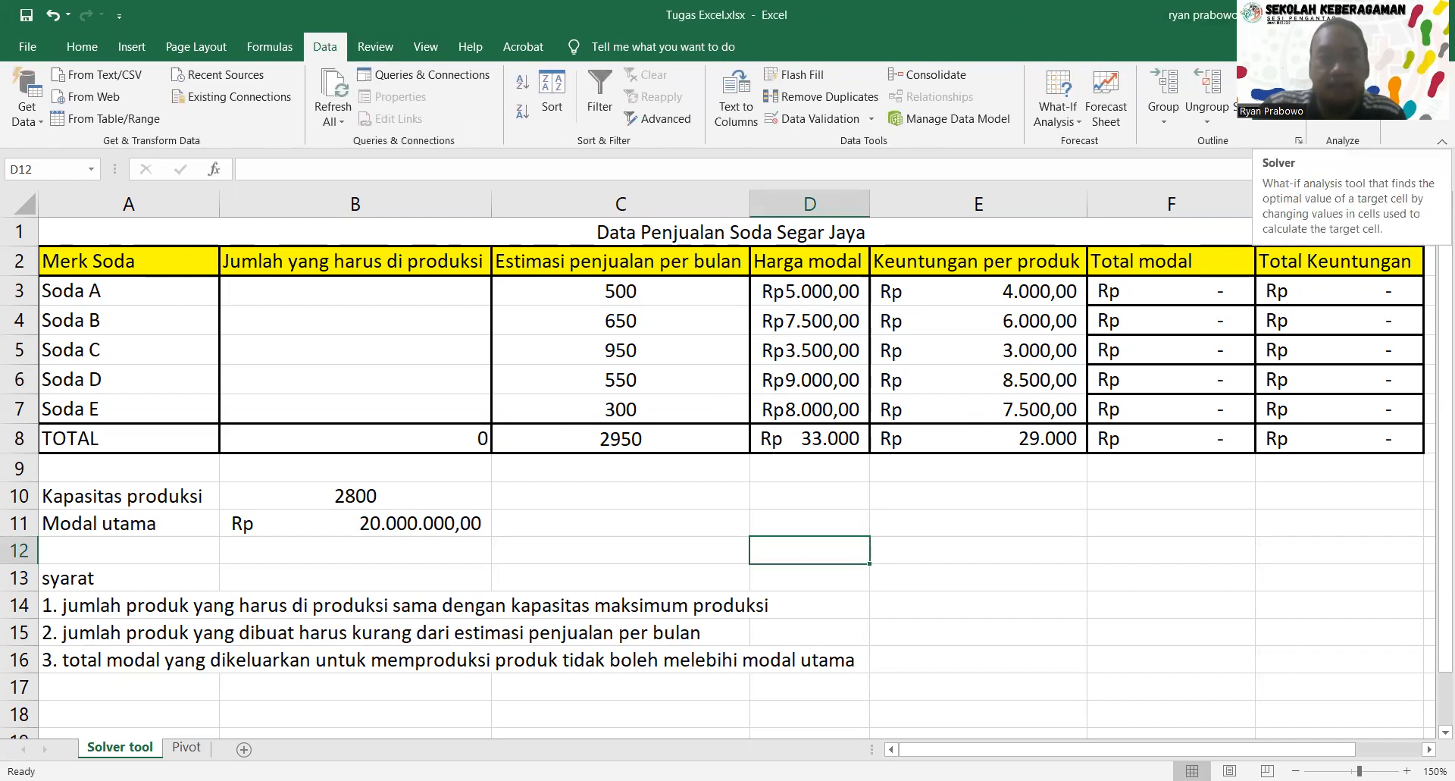
pyautogui.click(26, 50)
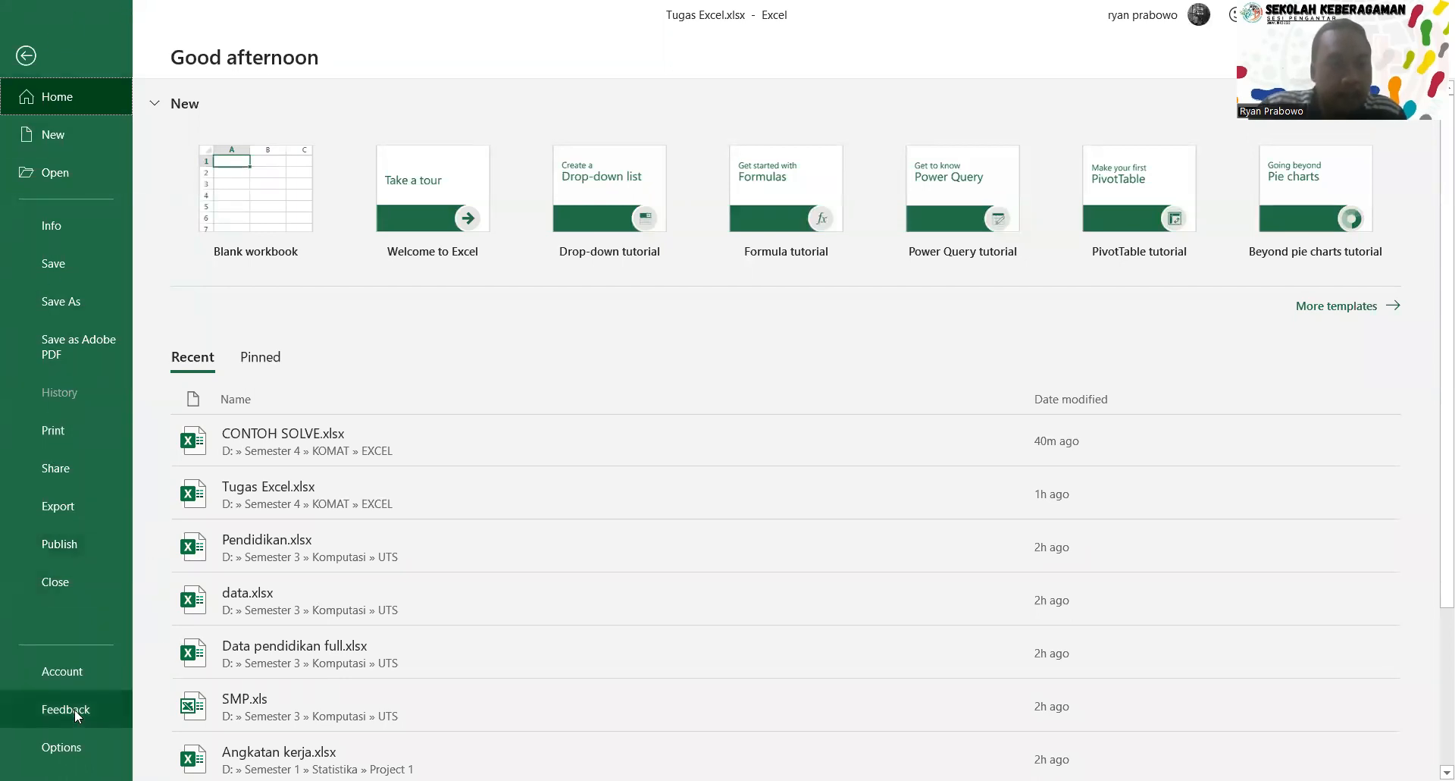
pyautogui.press('Escape')
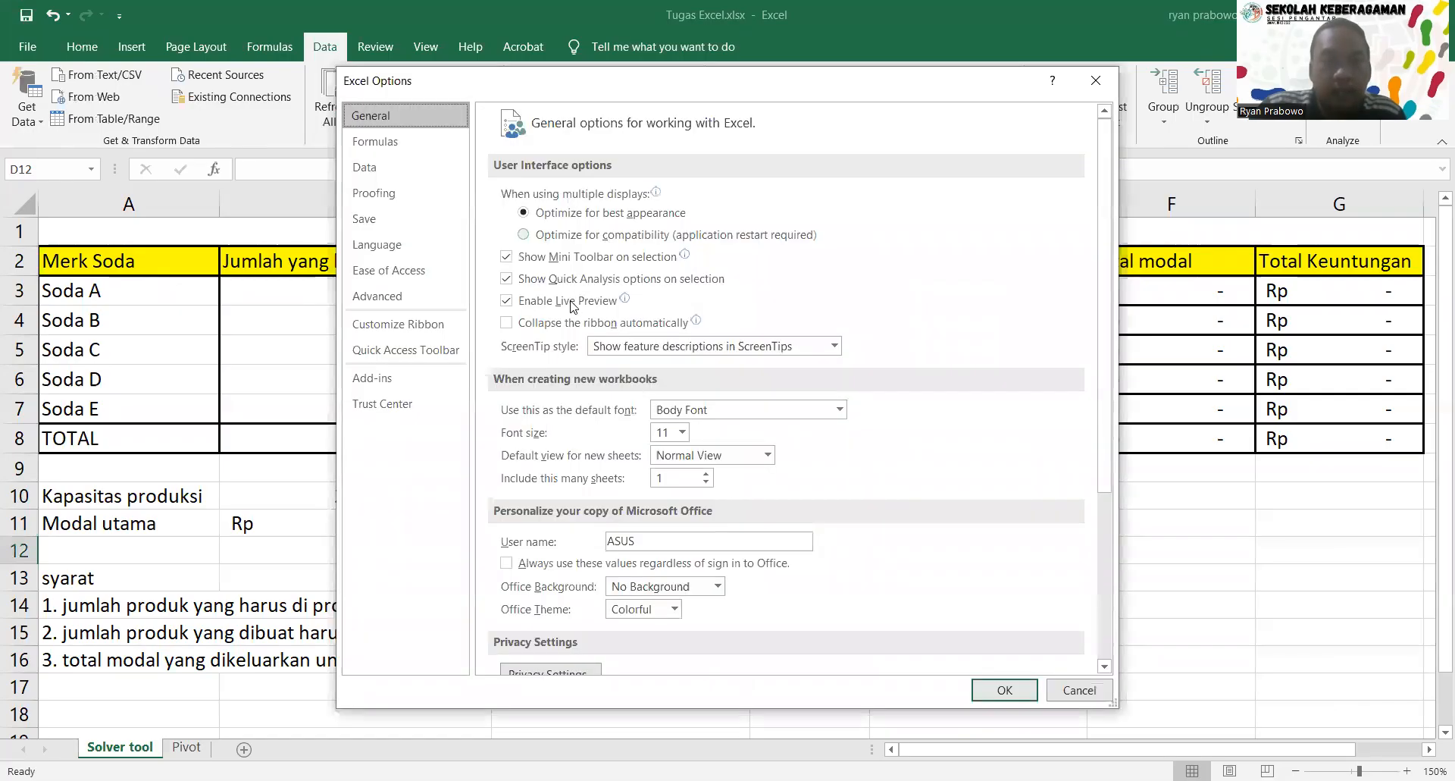
pyautogui.click(432, 377)
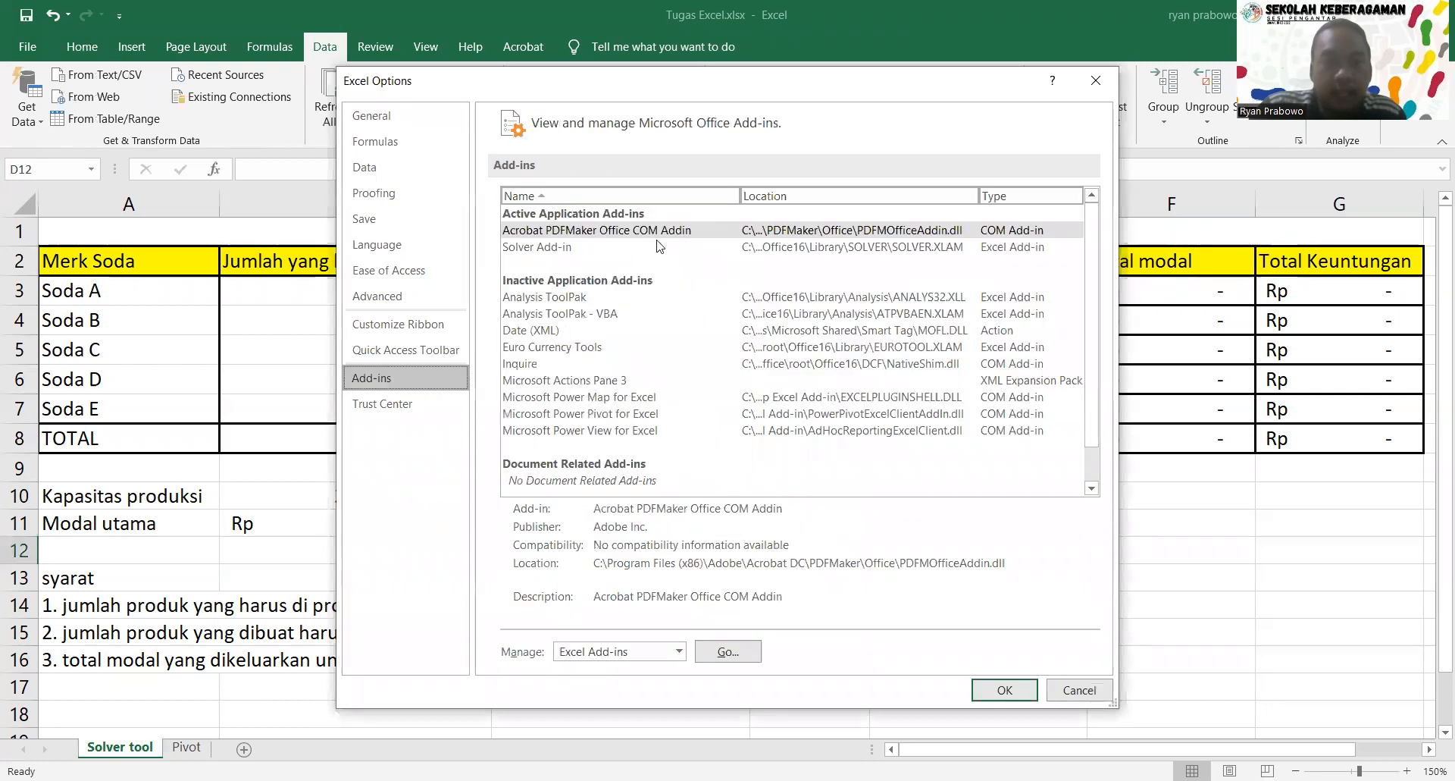
pyautogui.click(623, 247)
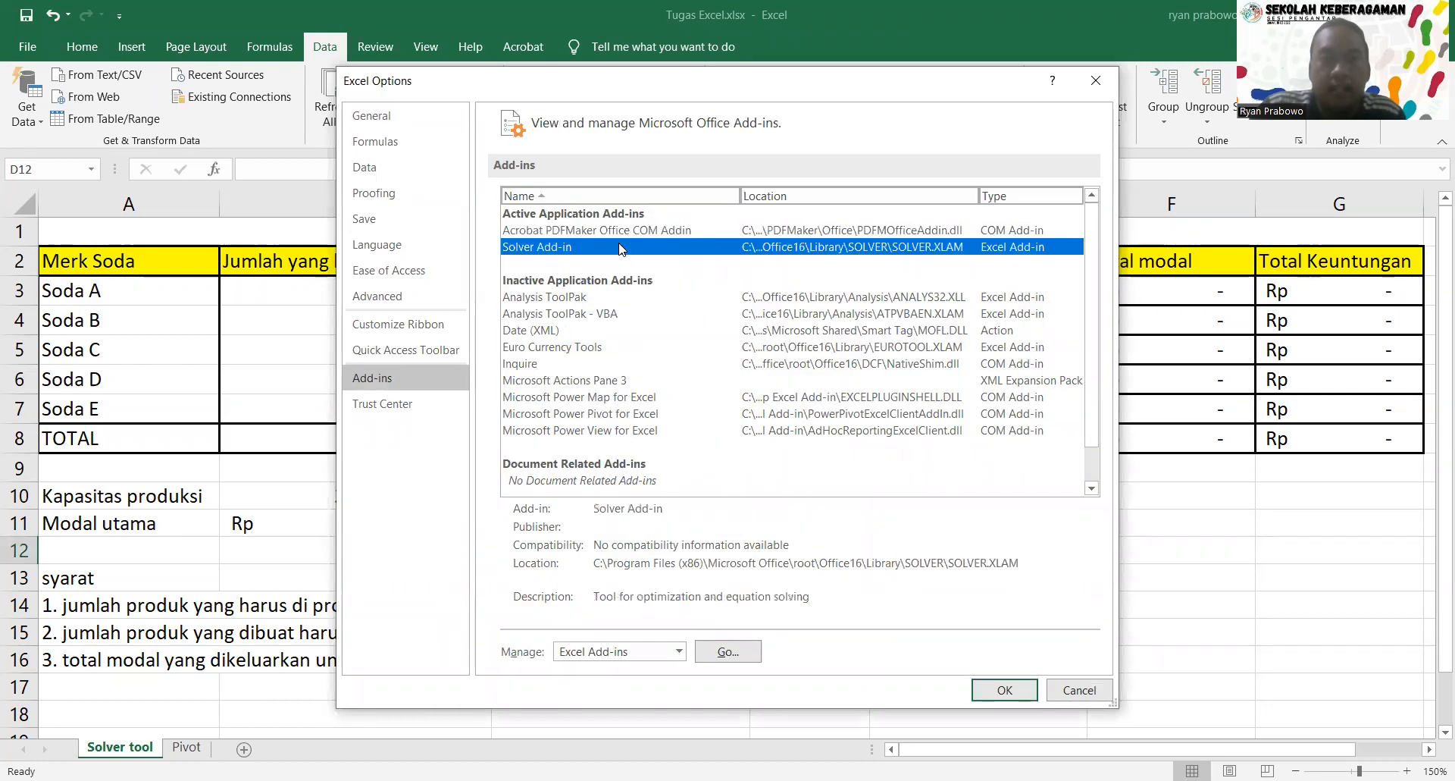
pyautogui.click(724, 654)
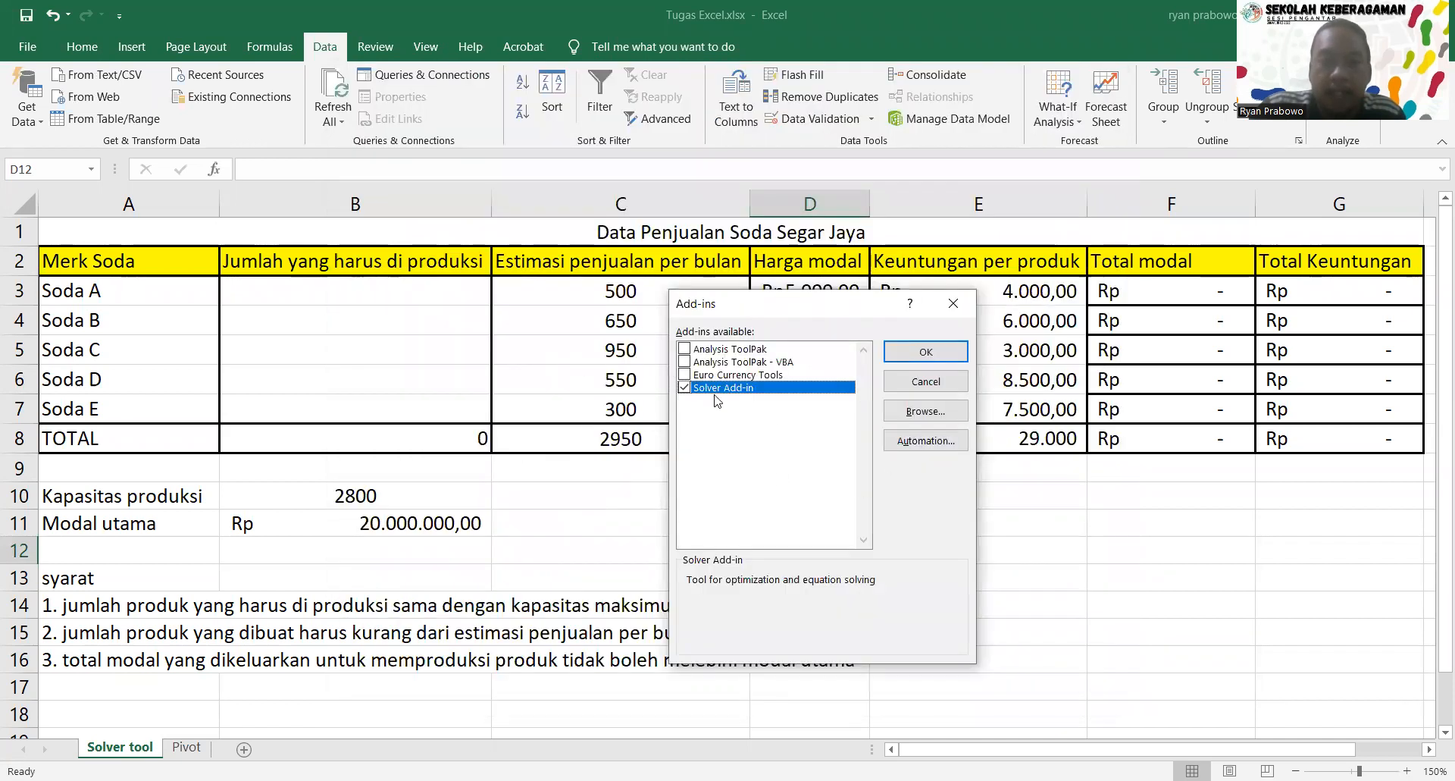
pyautogui.click(908, 353)
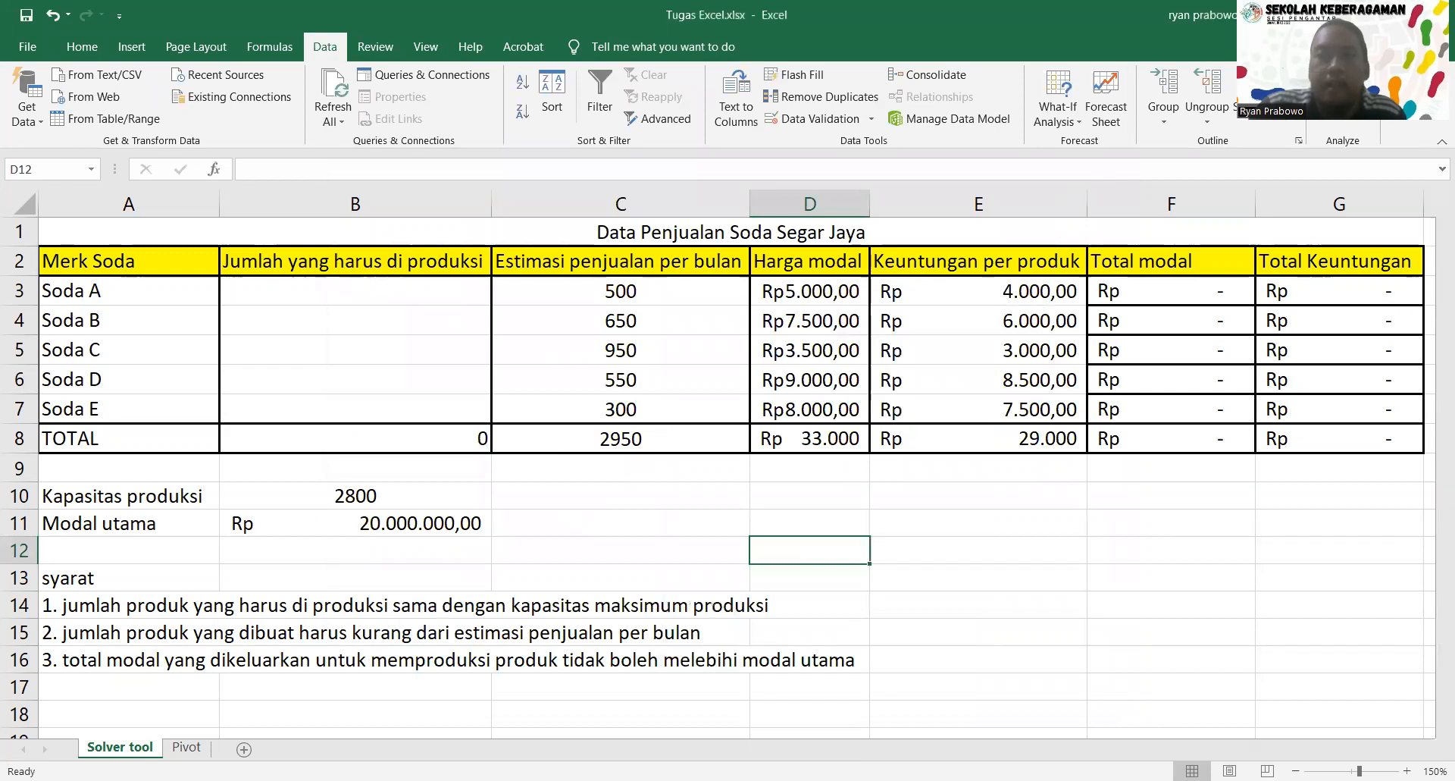
# Open the Solver parameters and move the dialog clear of the Total Keuntungan column.
pyautogui.click(1341, 75)
pyautogui.click(814, 274)
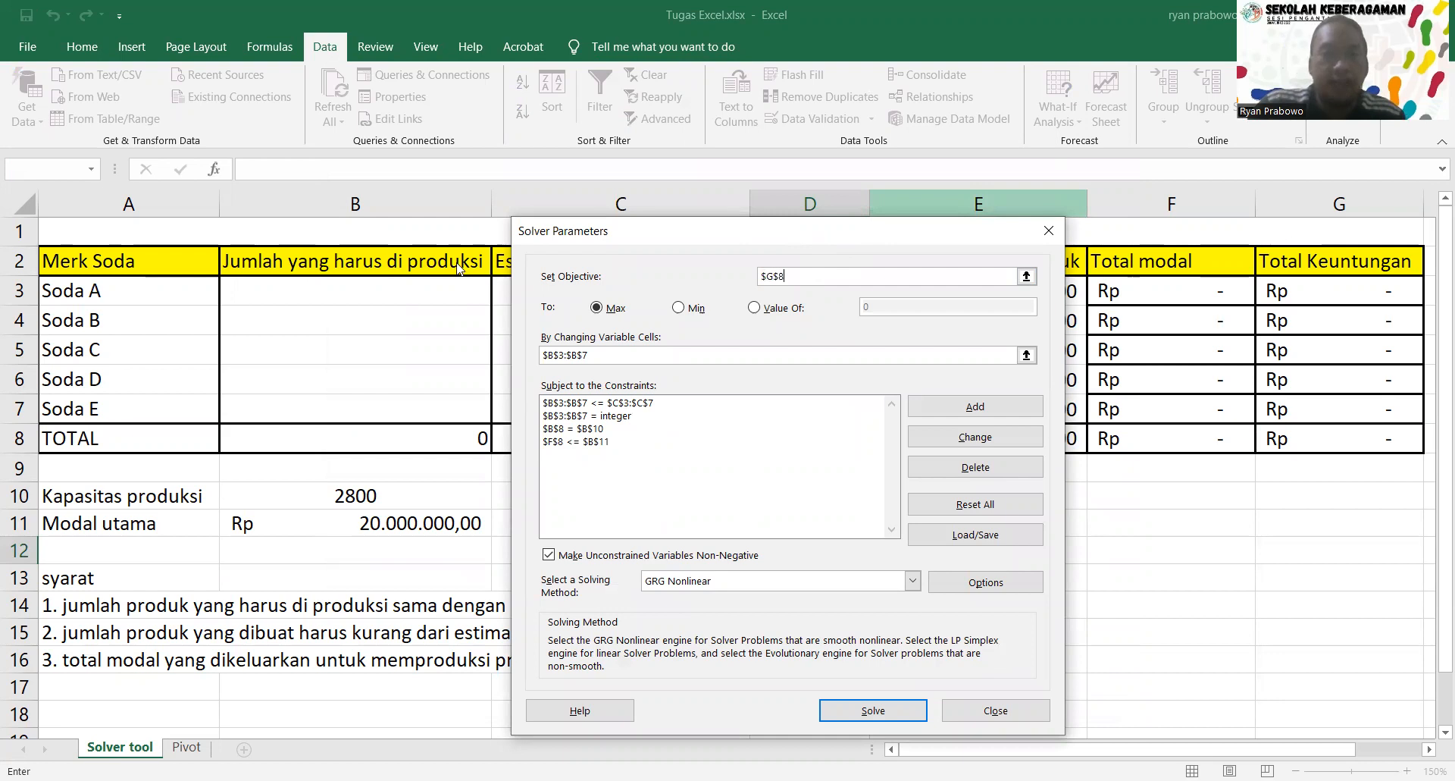
pyautogui.moveTo(743, 230); pyautogui.dragTo(450, 129)
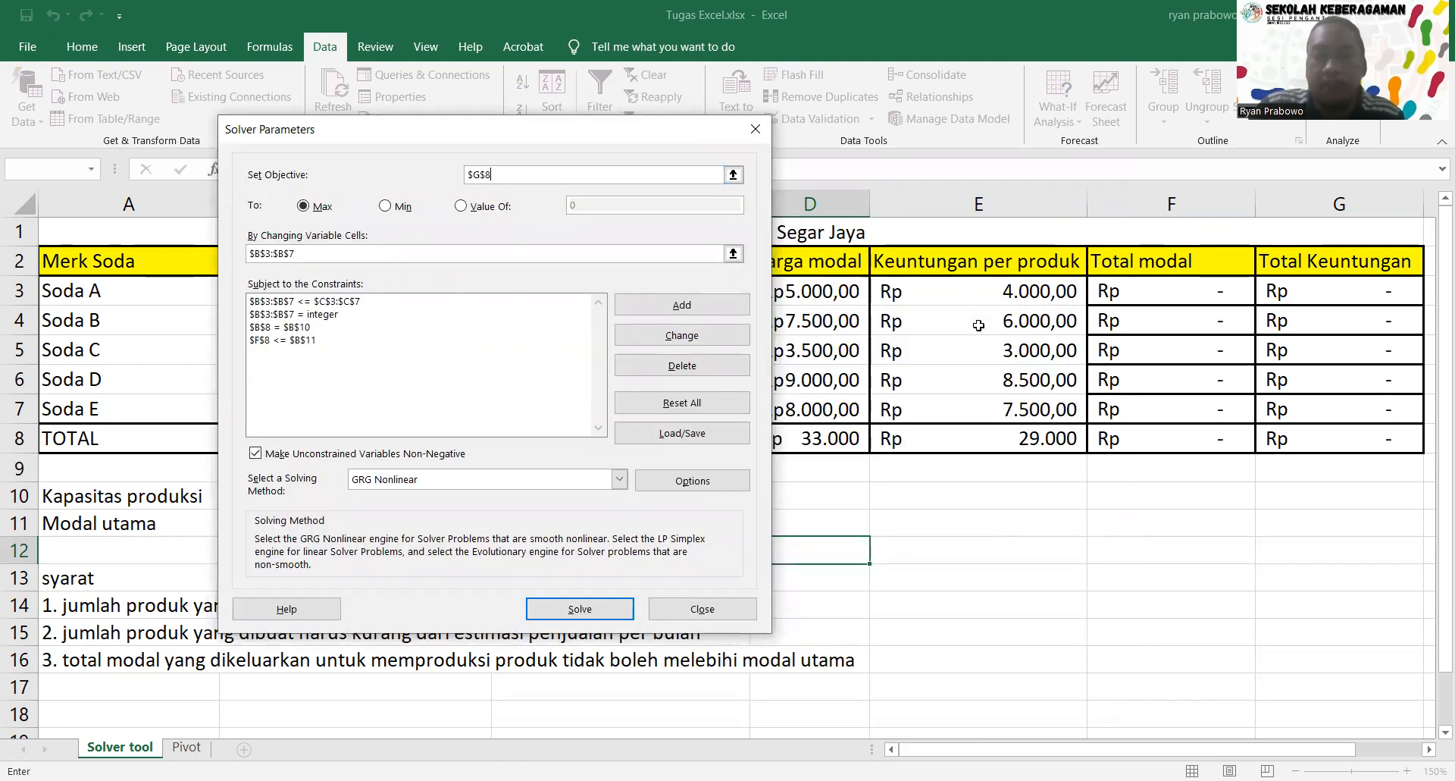
# Clear the Solver objective and set it again to the Total Keuntungan total in cell G8.
pyautogui.click(1337, 449)
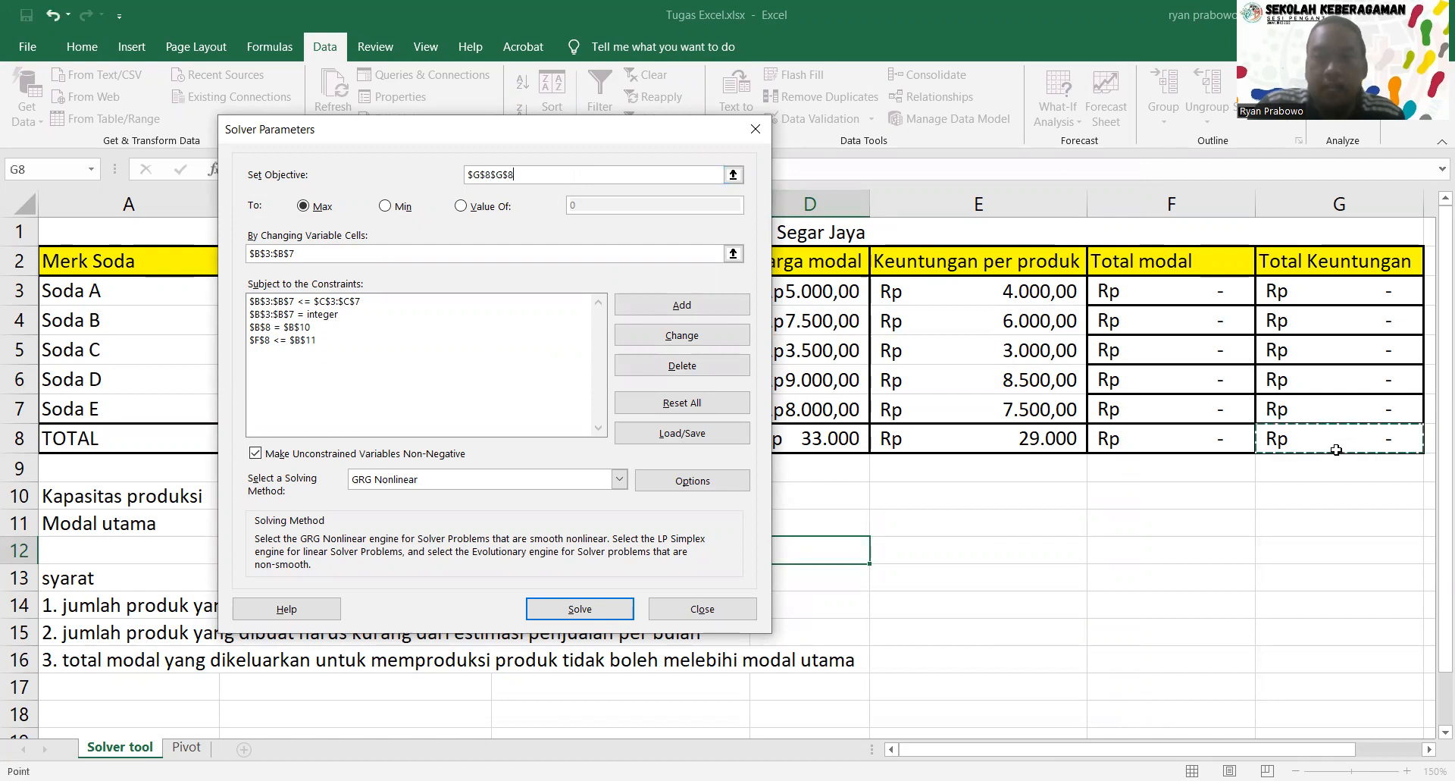
pyautogui.click(585, 171)
pyautogui.press('BackSpace')
pyautogui.press('BackSpace')
pyautogui.press('BackSpace')
pyautogui.press('BackSpace')
pyautogui.press('BackSpace')
pyautogui.press('BackSpace')
pyautogui.press('BackSpace')
pyautogui.press('BackSpace')
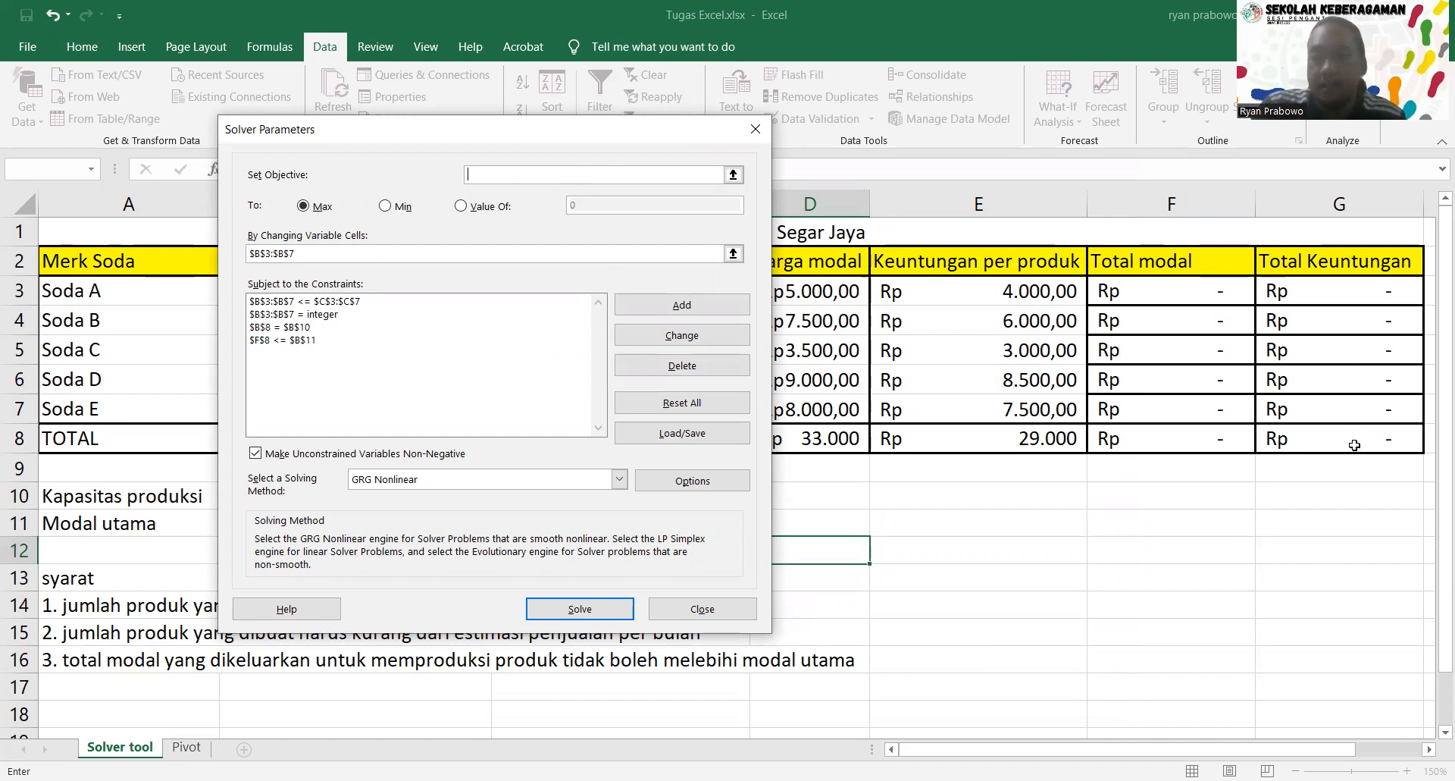
pyautogui.click(1333, 437)
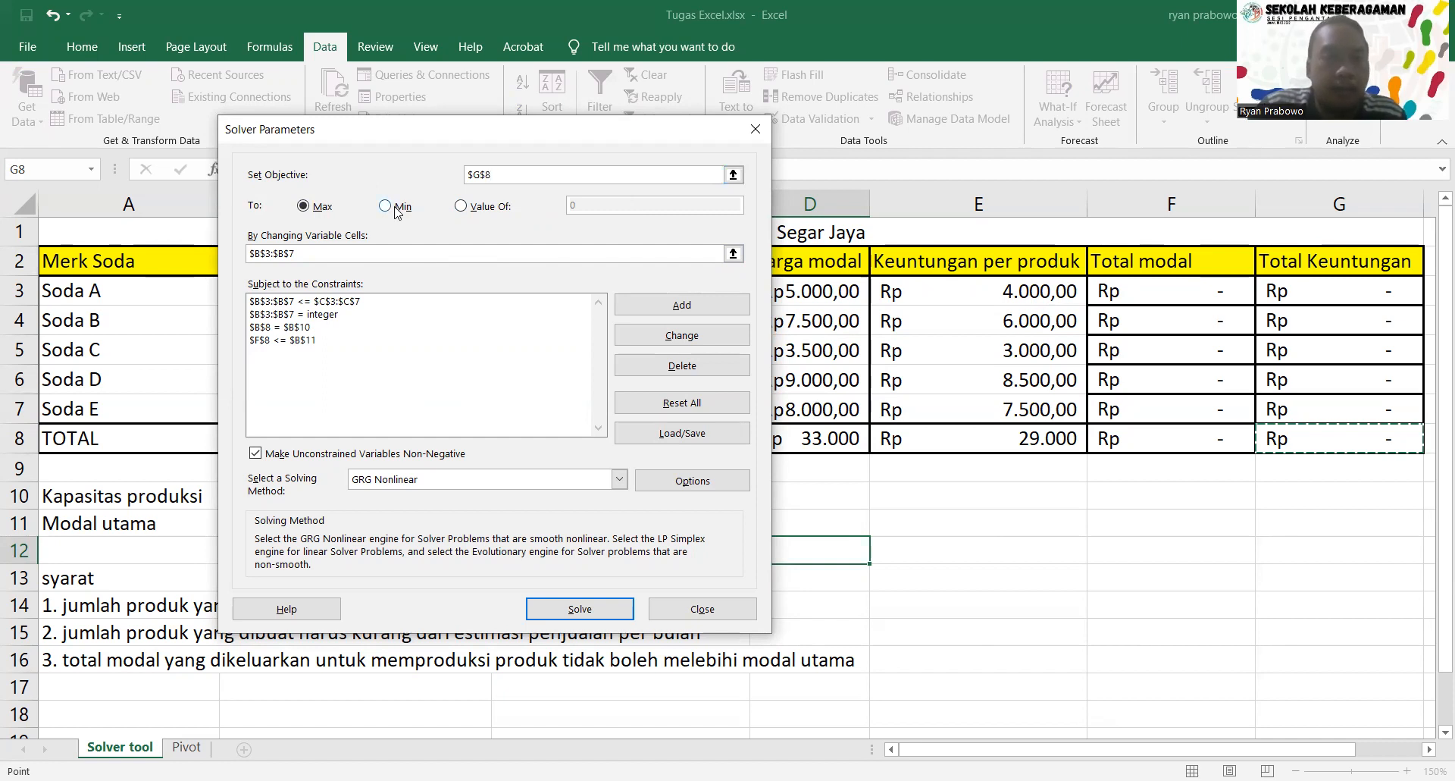
# Try the Value Of target with 10 for the objective, and switch the target back to Max.
pyautogui.click(463, 209)
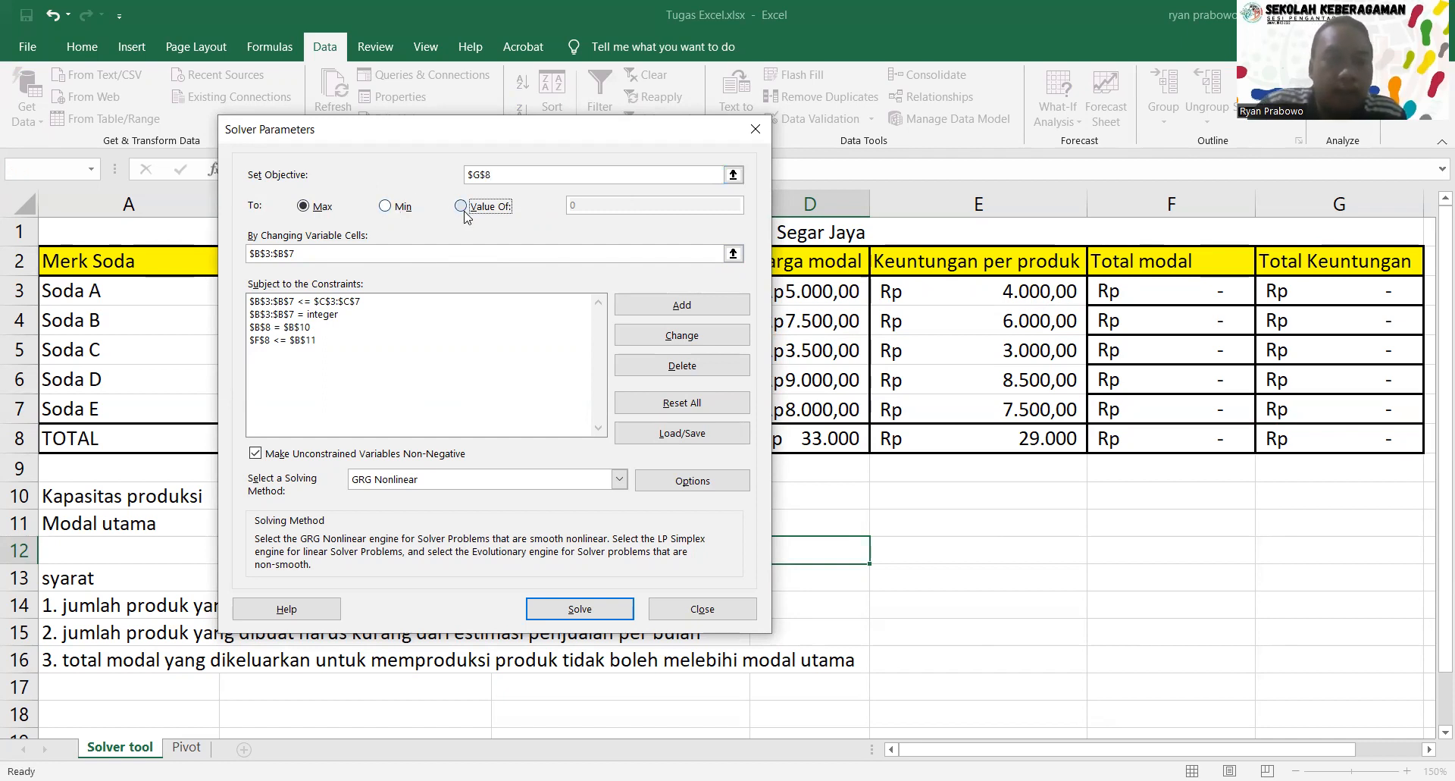
pyautogui.click(609, 205)
pyautogui.press('BackSpace')
pyautogui.write('10')
pyautogui.press('BackSpace')
pyautogui.press('BackSpace')
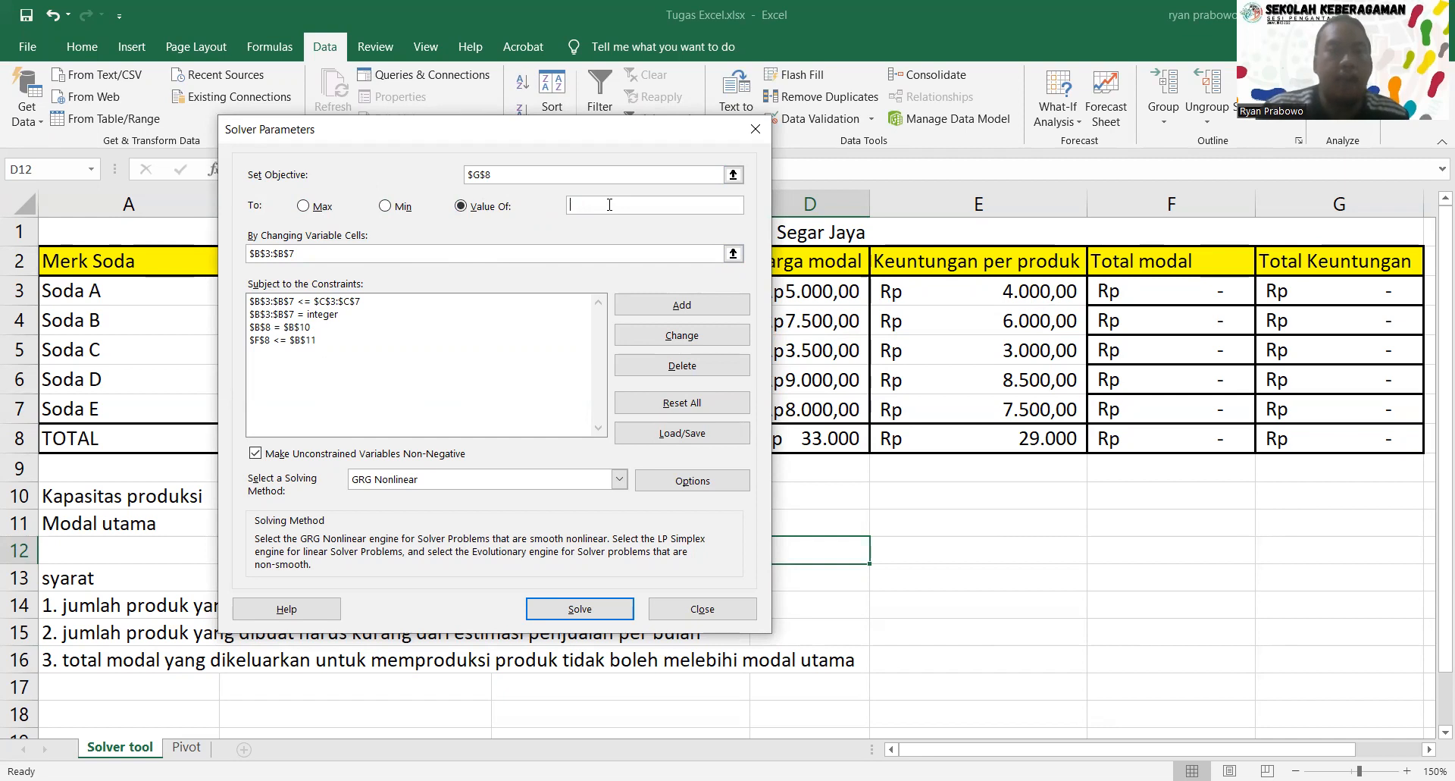
pyautogui.click(304, 206)
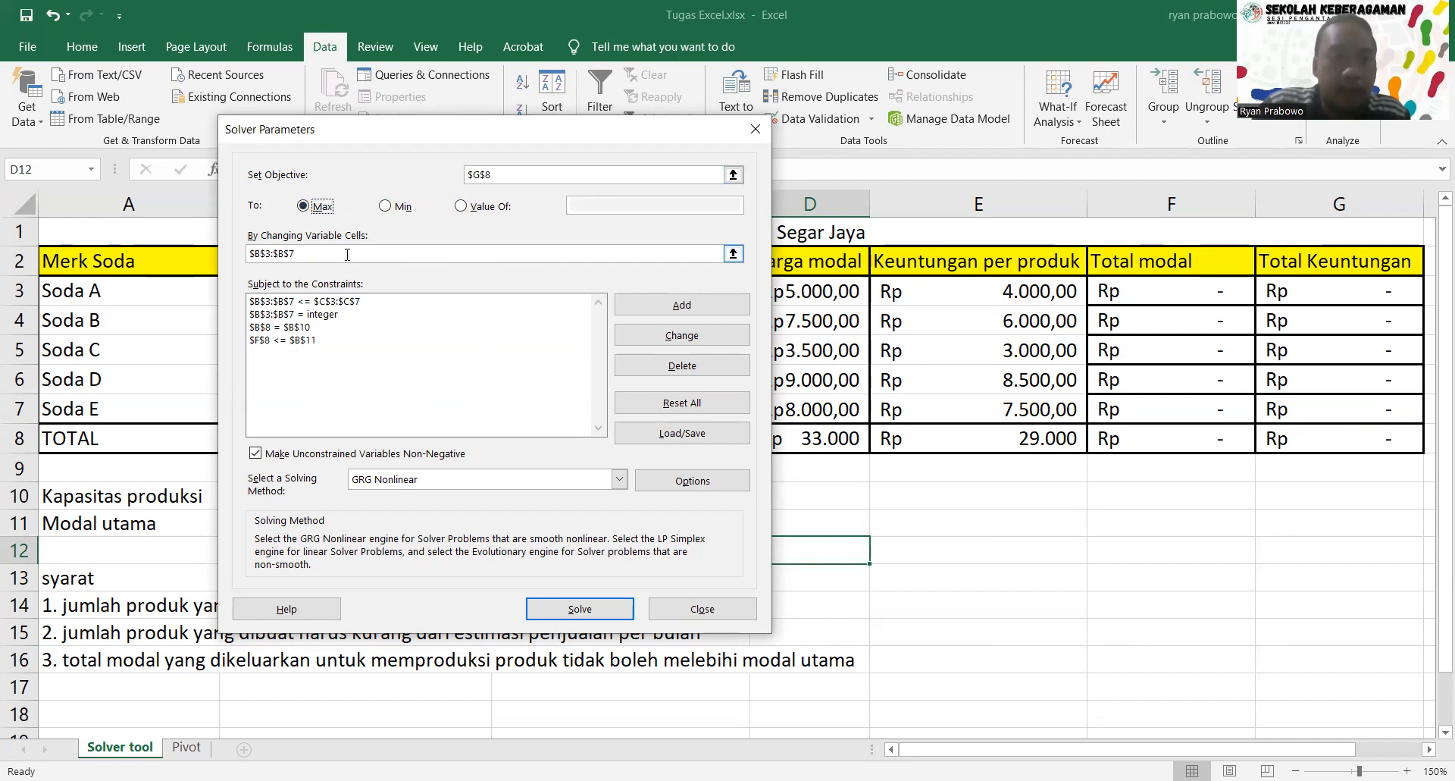
# Reset all Solver options and cell selections, and set the objective to the Total Keuntungan total in G8.
pyautogui.click(694, 409)
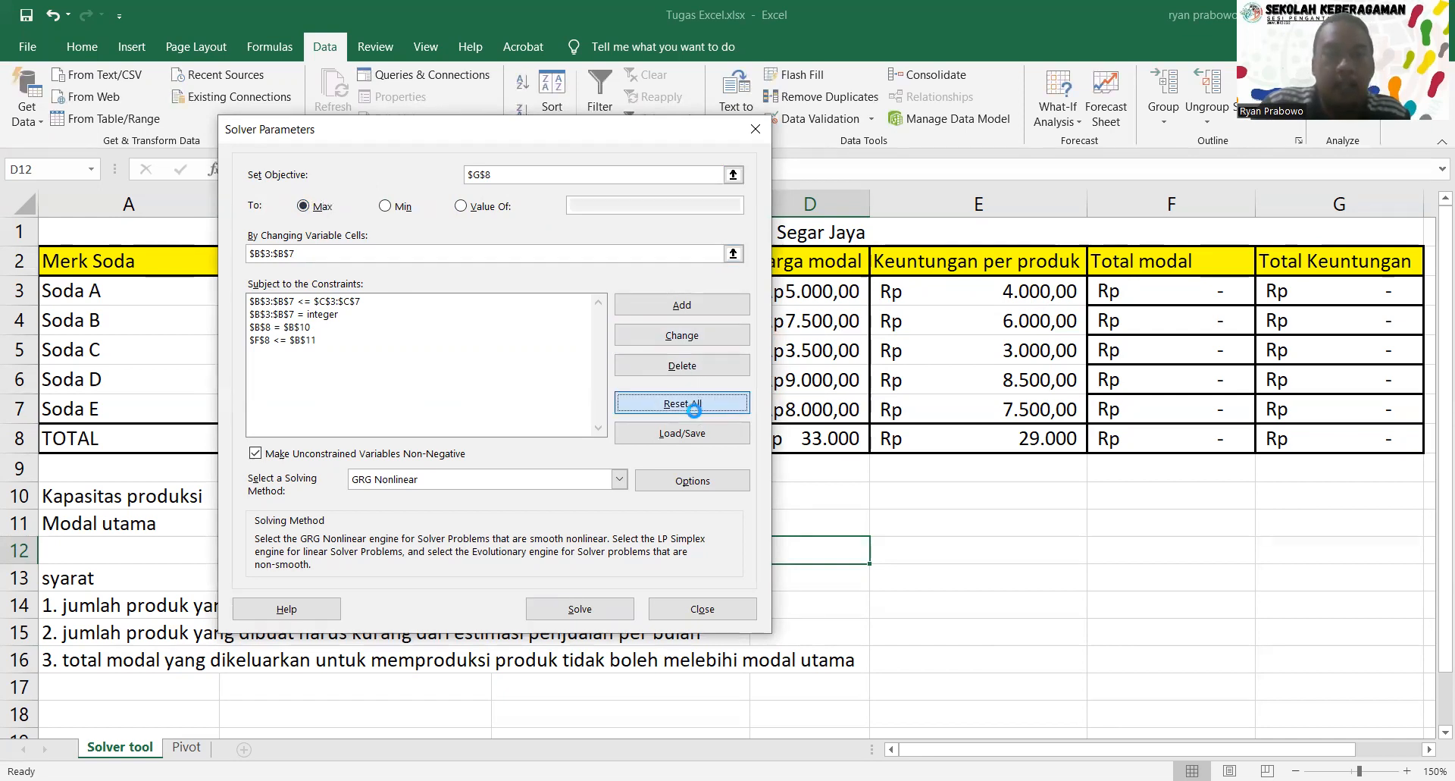
pyautogui.click(729, 470)
pyautogui.click(1333, 449)
# Set the Solver's changing variable cells to the production quantities of Soda A to Soda E, B3:B7.
pyautogui.click(463, 255)
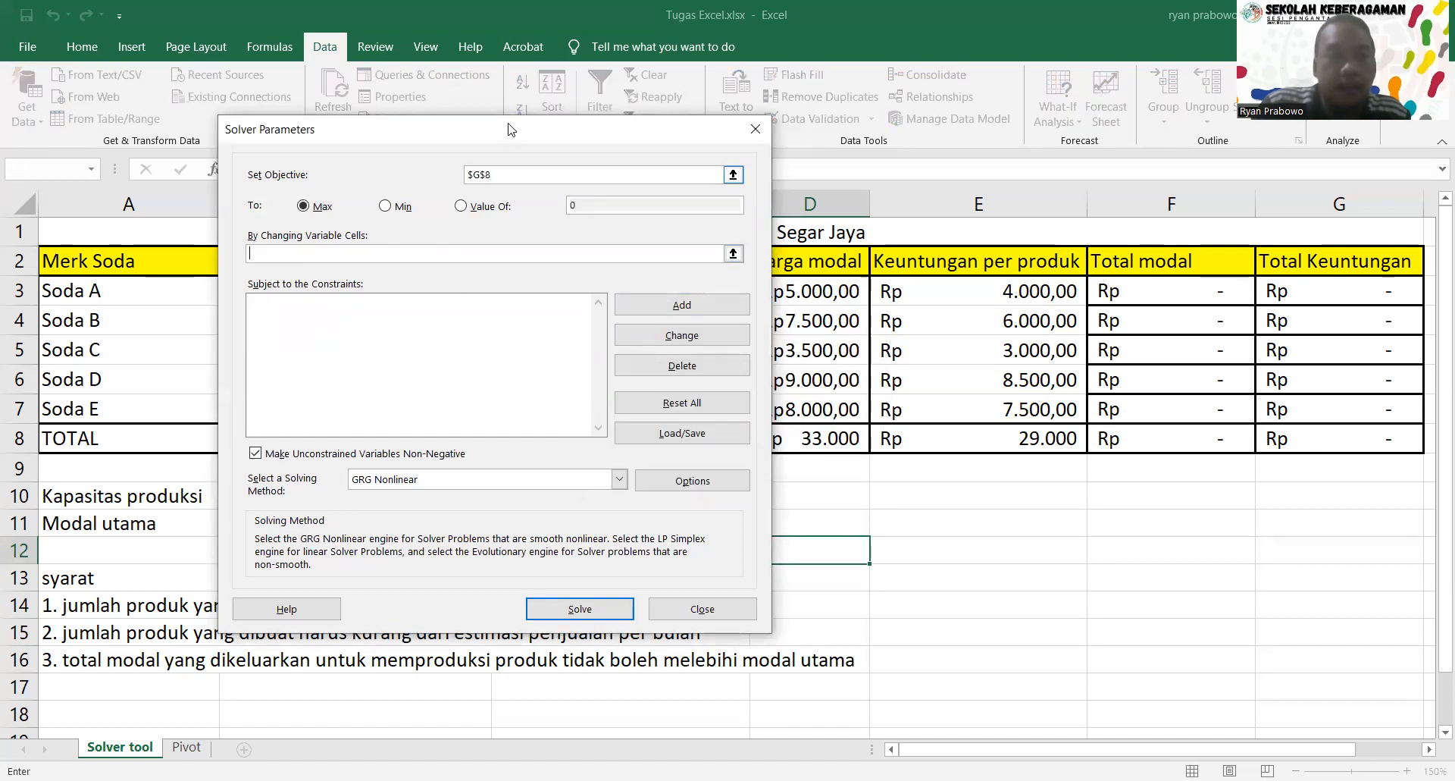
pyautogui.moveTo(581, 129); pyautogui.dragTo(1109, 141)
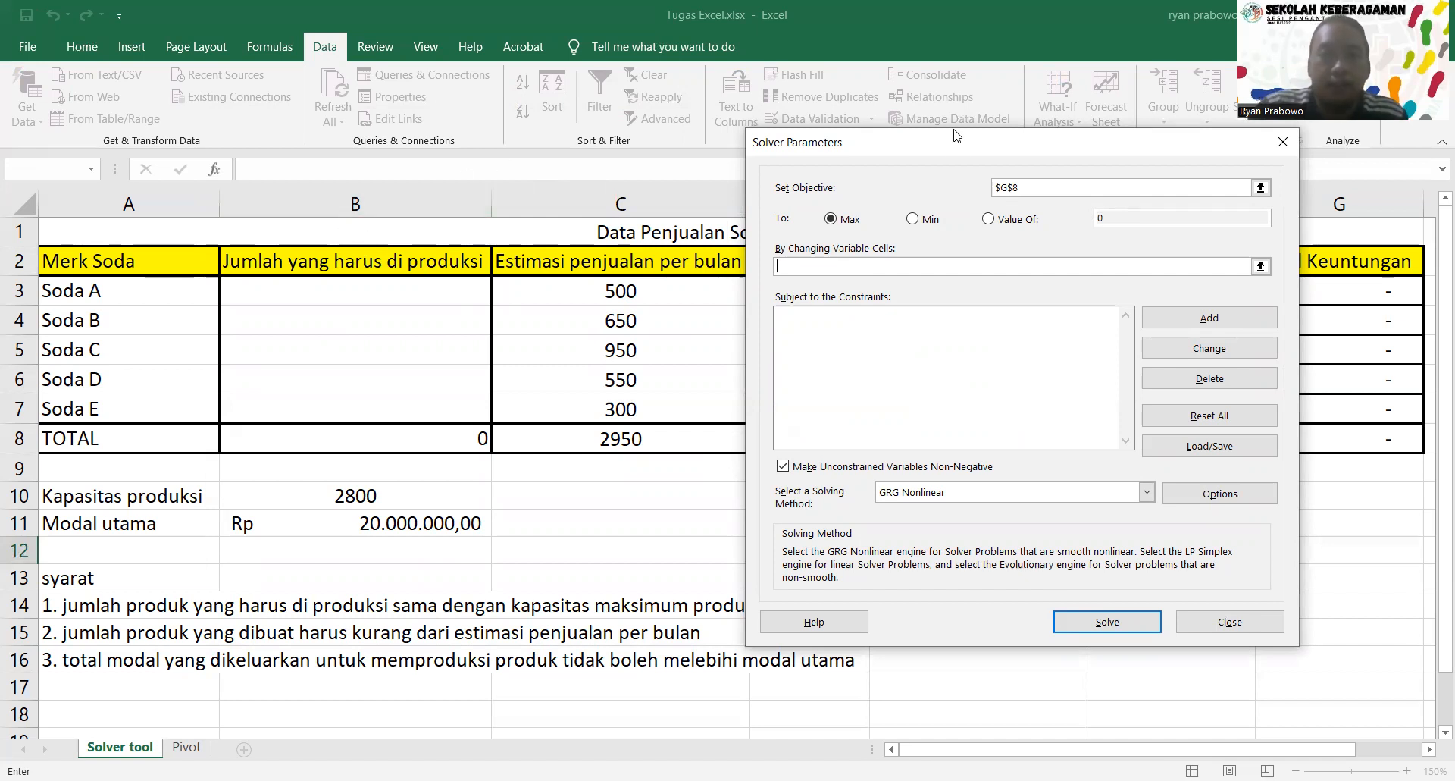
pyautogui.moveTo(952, 147); pyautogui.dragTo(945, 134)
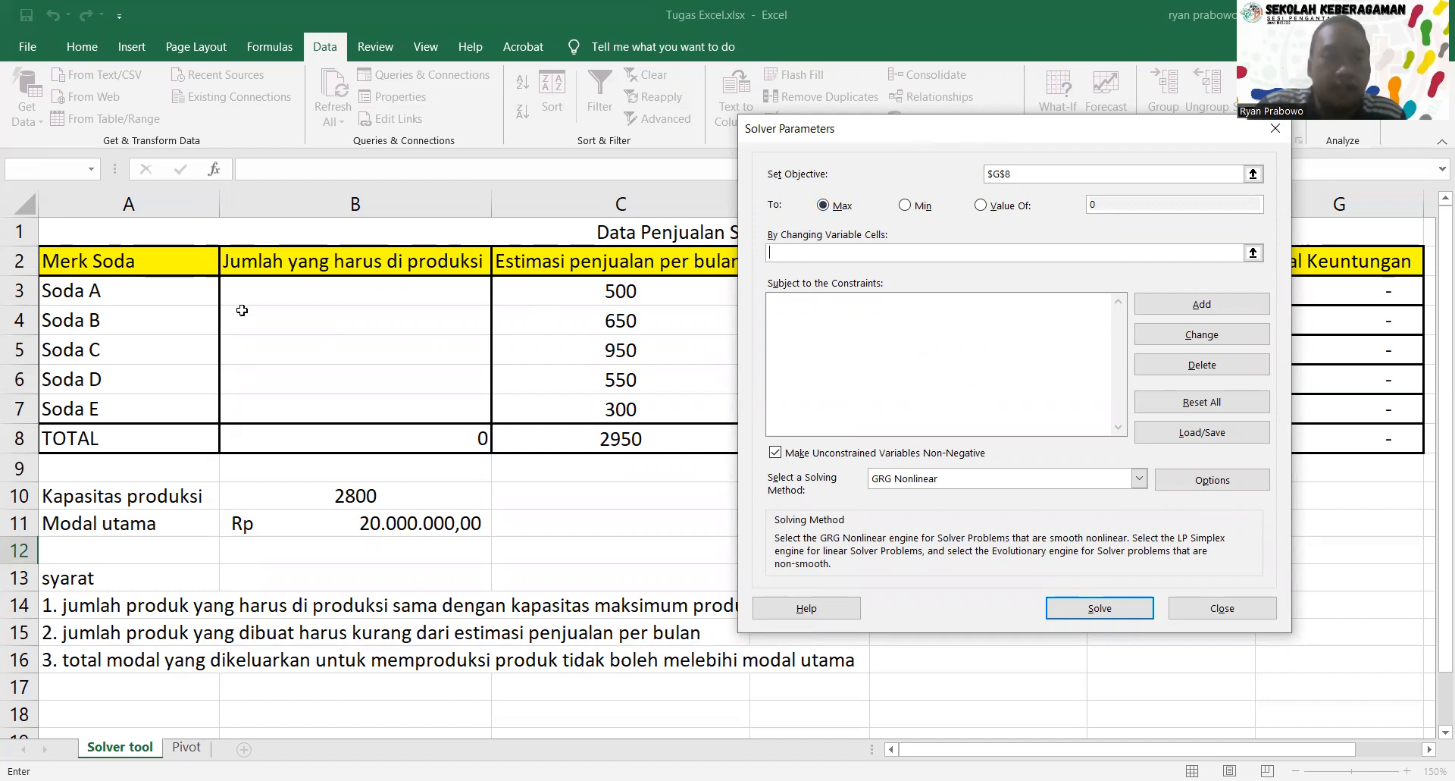
pyautogui.moveTo(311, 281); pyautogui.dragTo(331, 408)
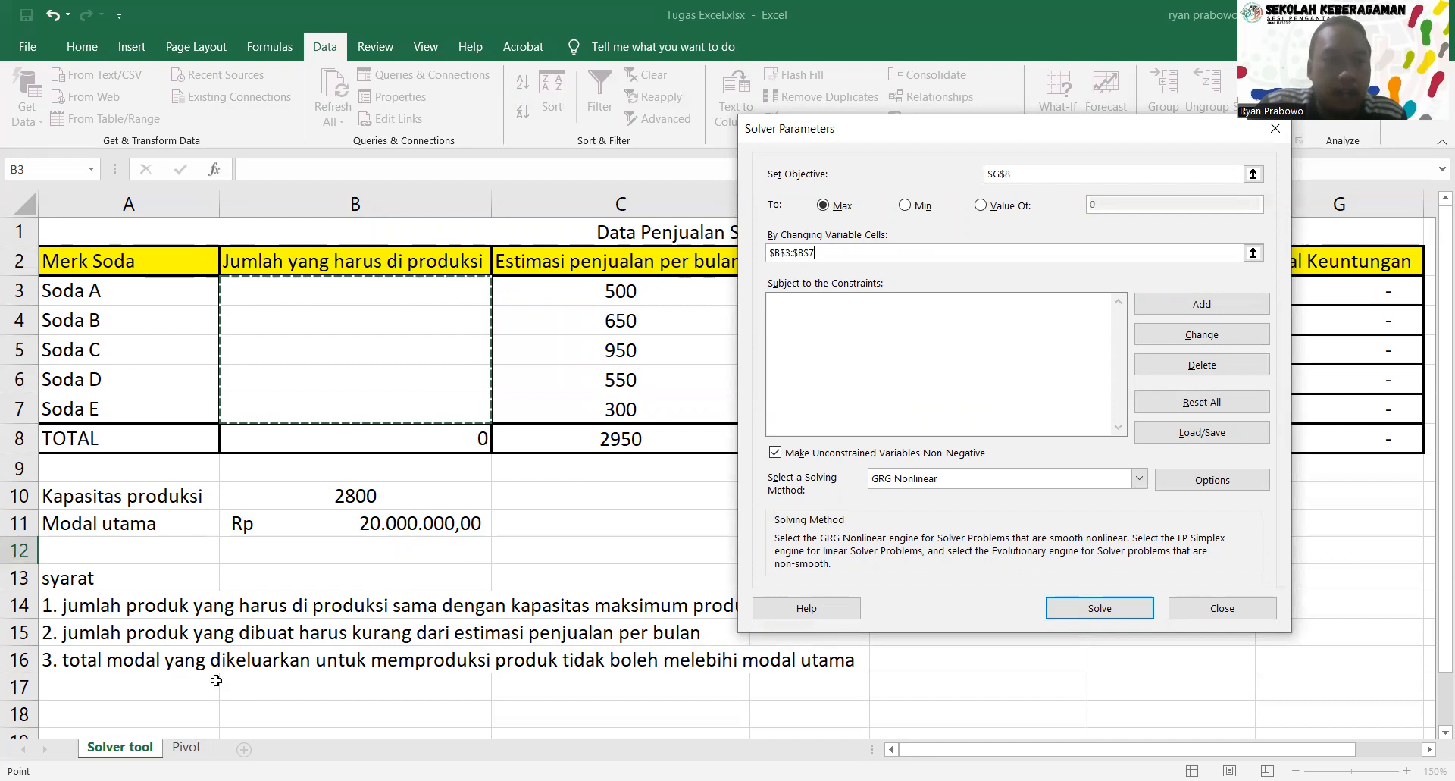
# Add a Solver constraint with cell reference $B$8, the = relation and =$B$8 as the constraint value.
pyautogui.moveTo(969, 130); pyautogui.dragTo(974, 75)
pyautogui.click(1172, 253)
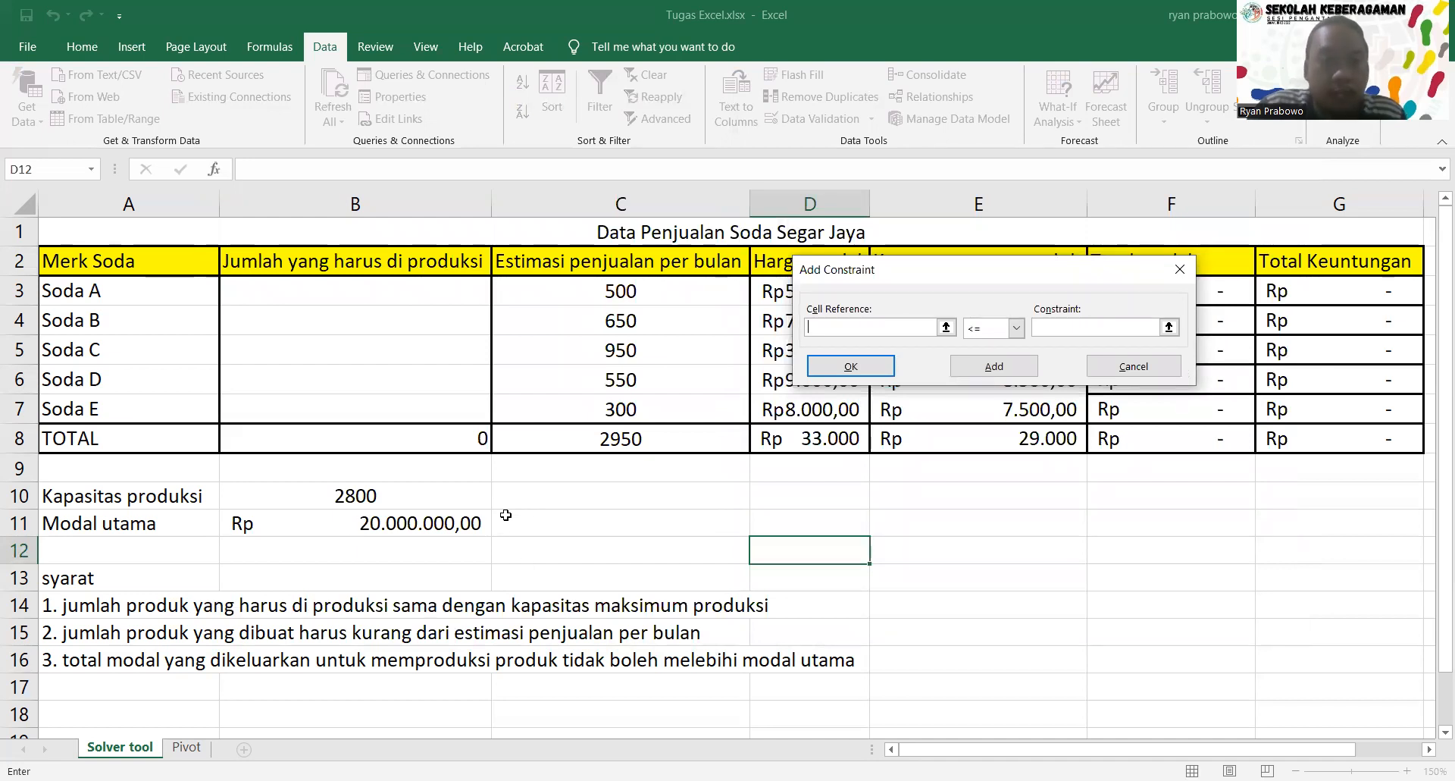
pyautogui.click(452, 437)
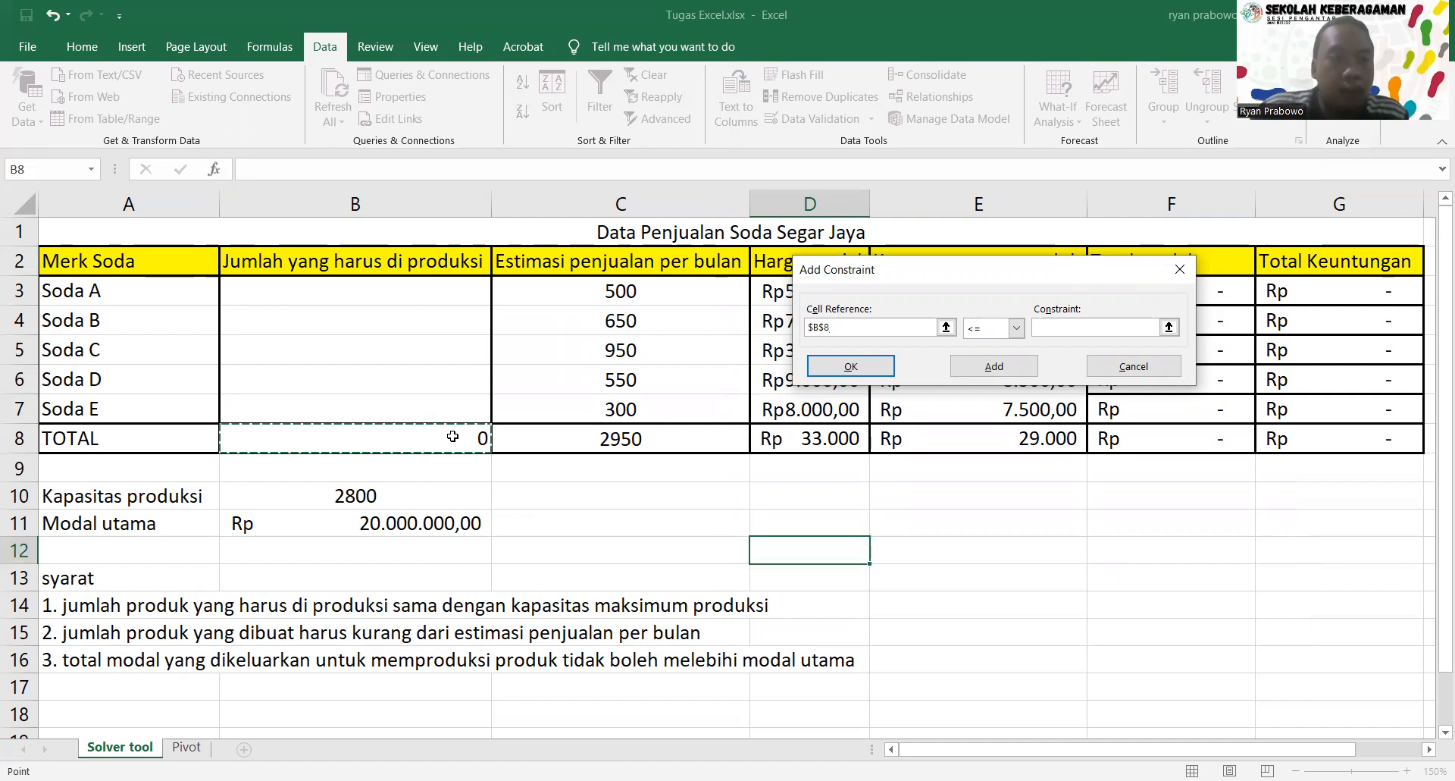
pyautogui.click(1018, 328)
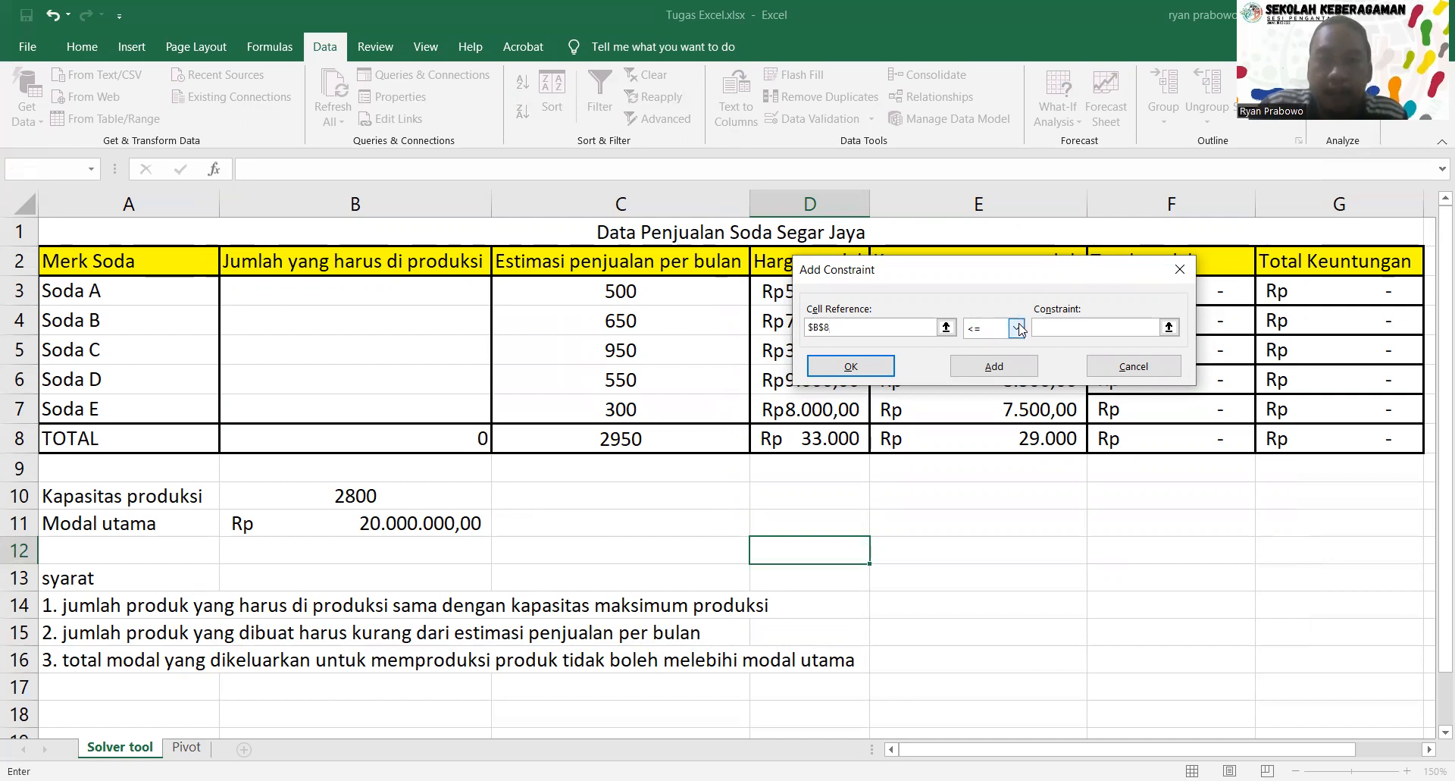
pyautogui.click(1018, 328)
pyautogui.click(1001, 361)
pyautogui.click(471, 444)
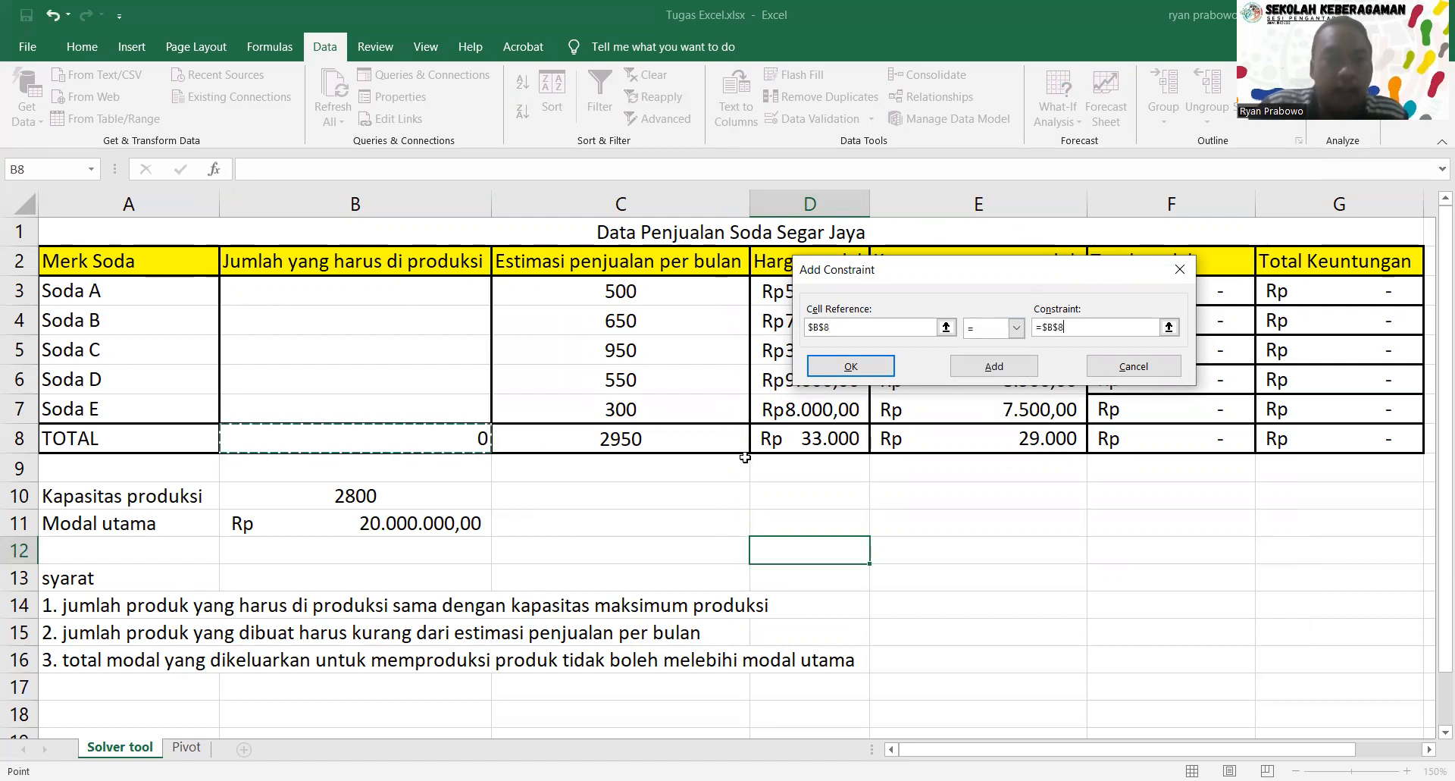
pyautogui.click(994, 367)
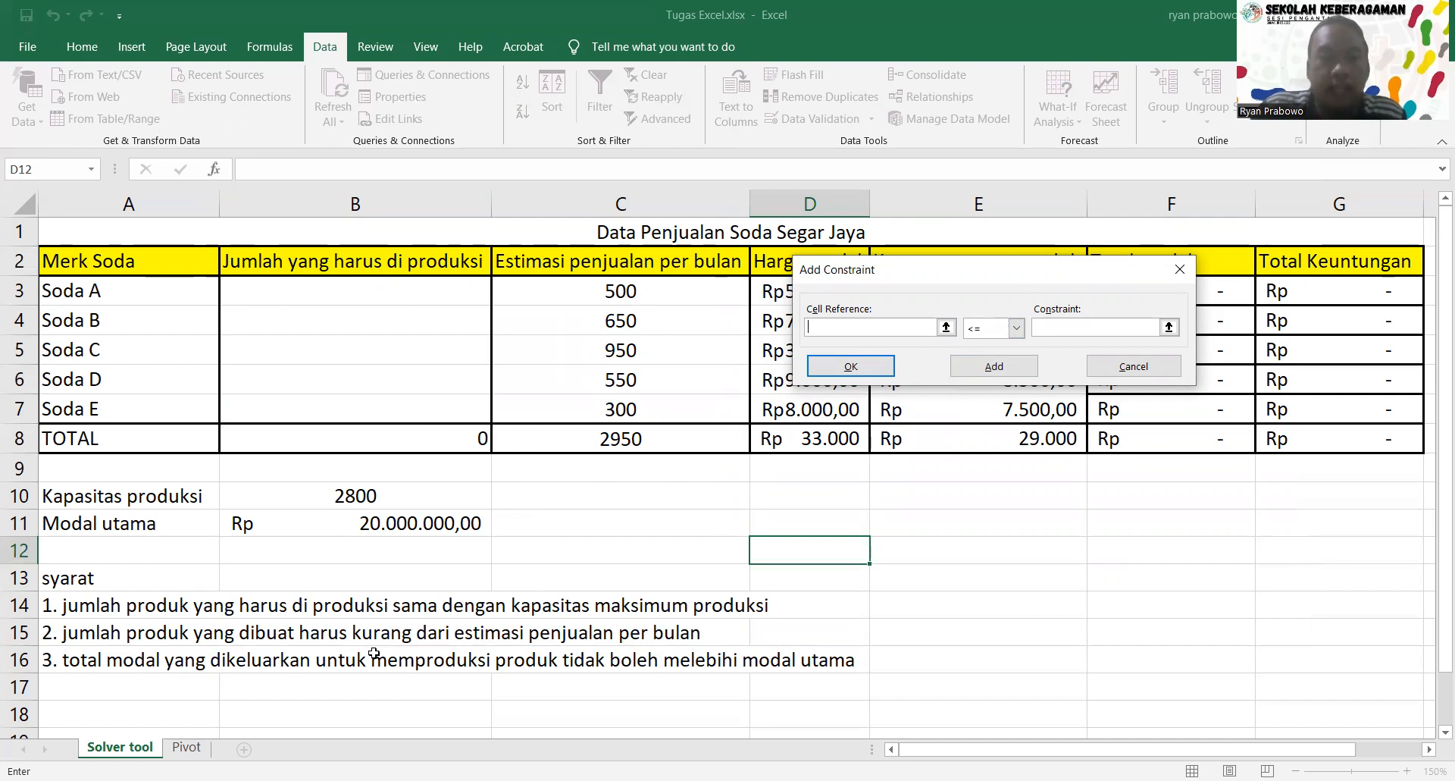
# Add a constraint that the production quantities B3:B7 are <= the monthly sales estimates C3:C7.
pyautogui.click(344, 283)
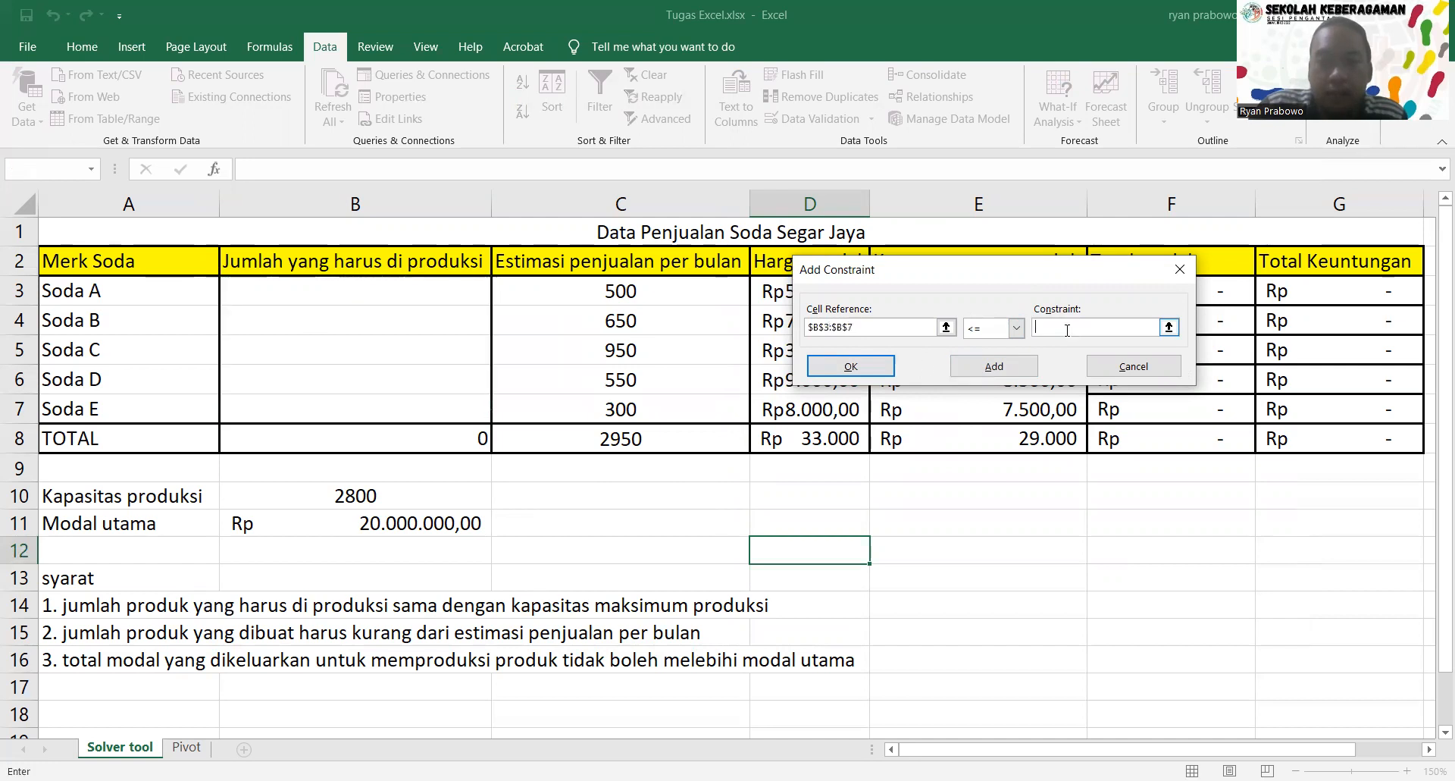
pyautogui.click(650, 293)
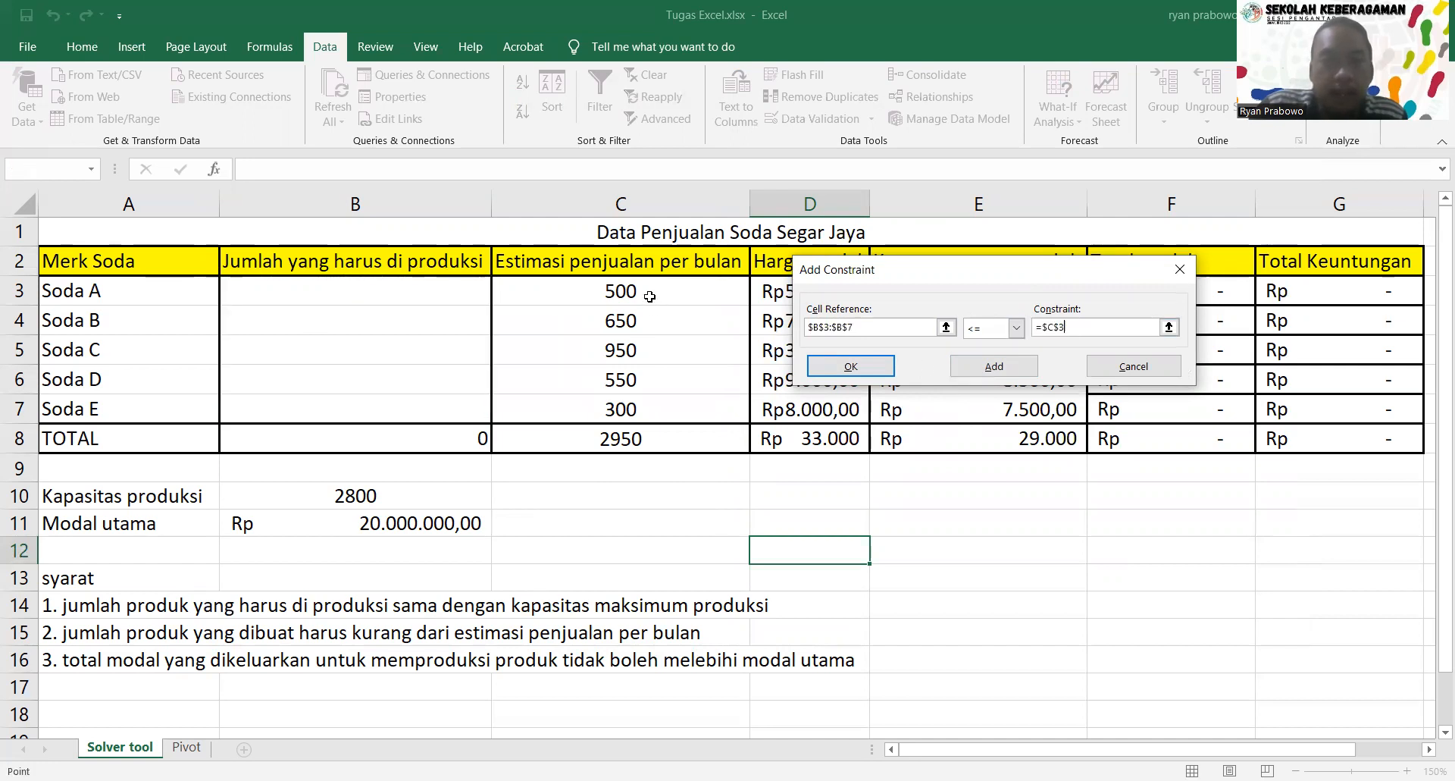
pyautogui.keyDown('shift'); pyautogui.click(644, 408); pyautogui.keyUp('shift')
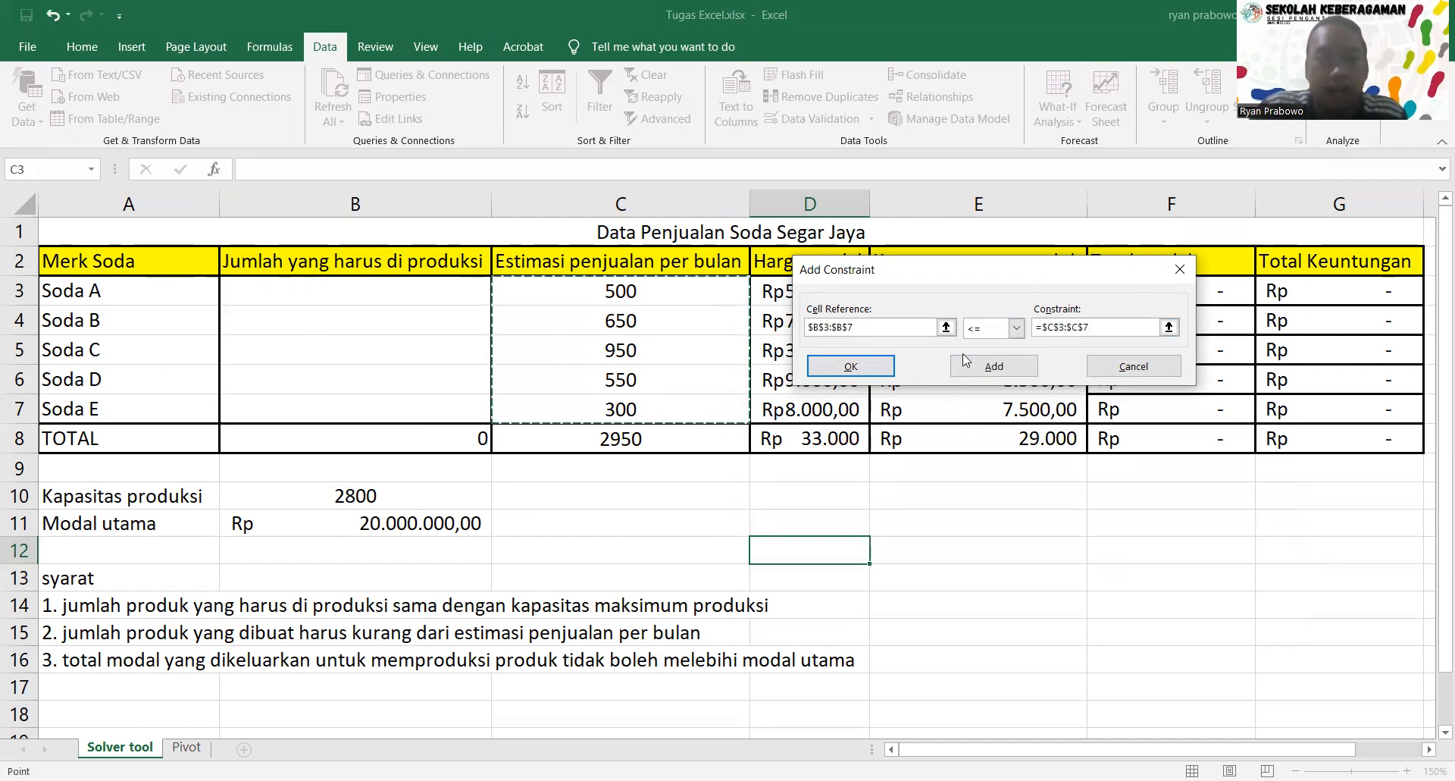
pyautogui.click(965, 360)
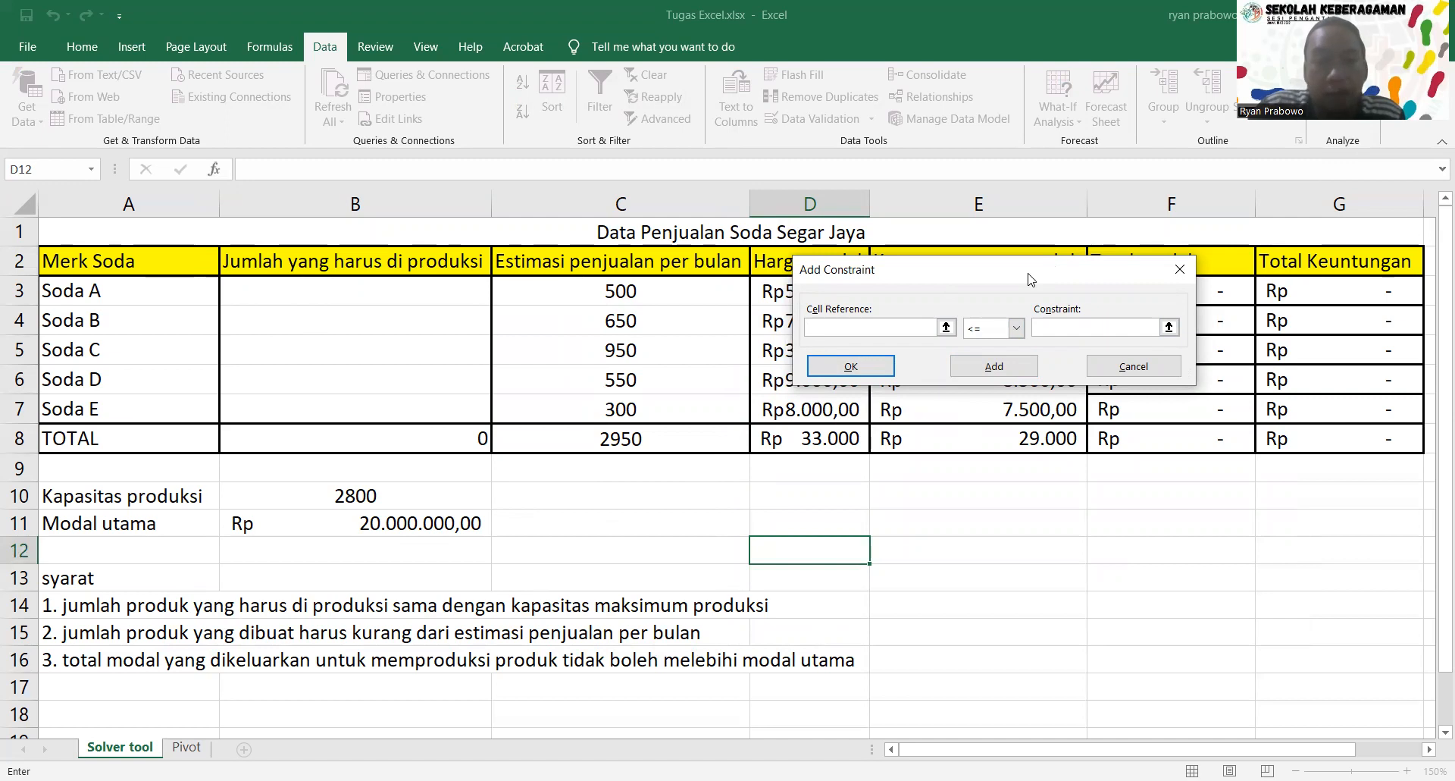
# Add a constraint that the Total modal total in F8 is <= the Modal utama value in B11.
pyautogui.click(1186, 431)
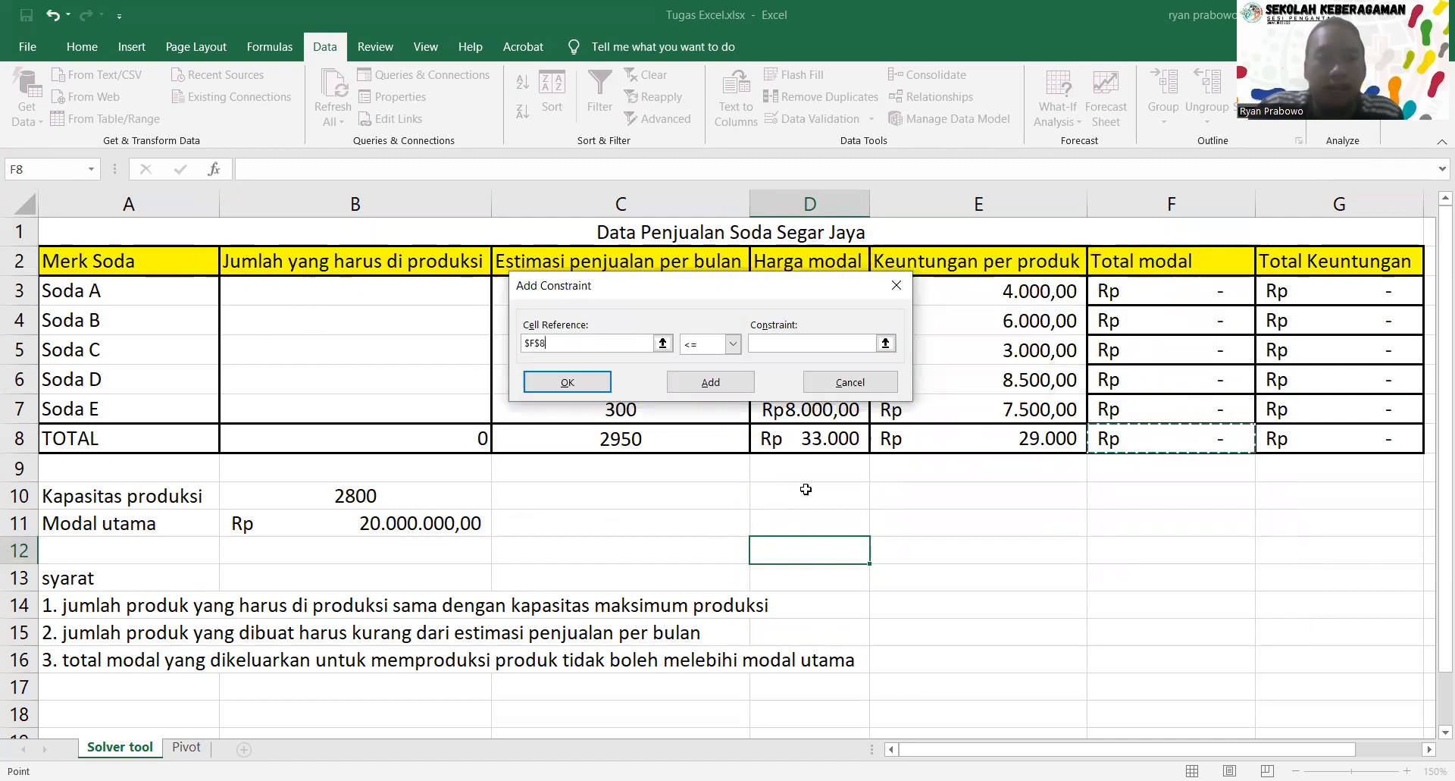
pyautogui.click(415, 529)
pyautogui.press('BackSpace')
pyautogui.press('BackSpace')
pyautogui.click(1155, 444)
pyautogui.click(804, 343)
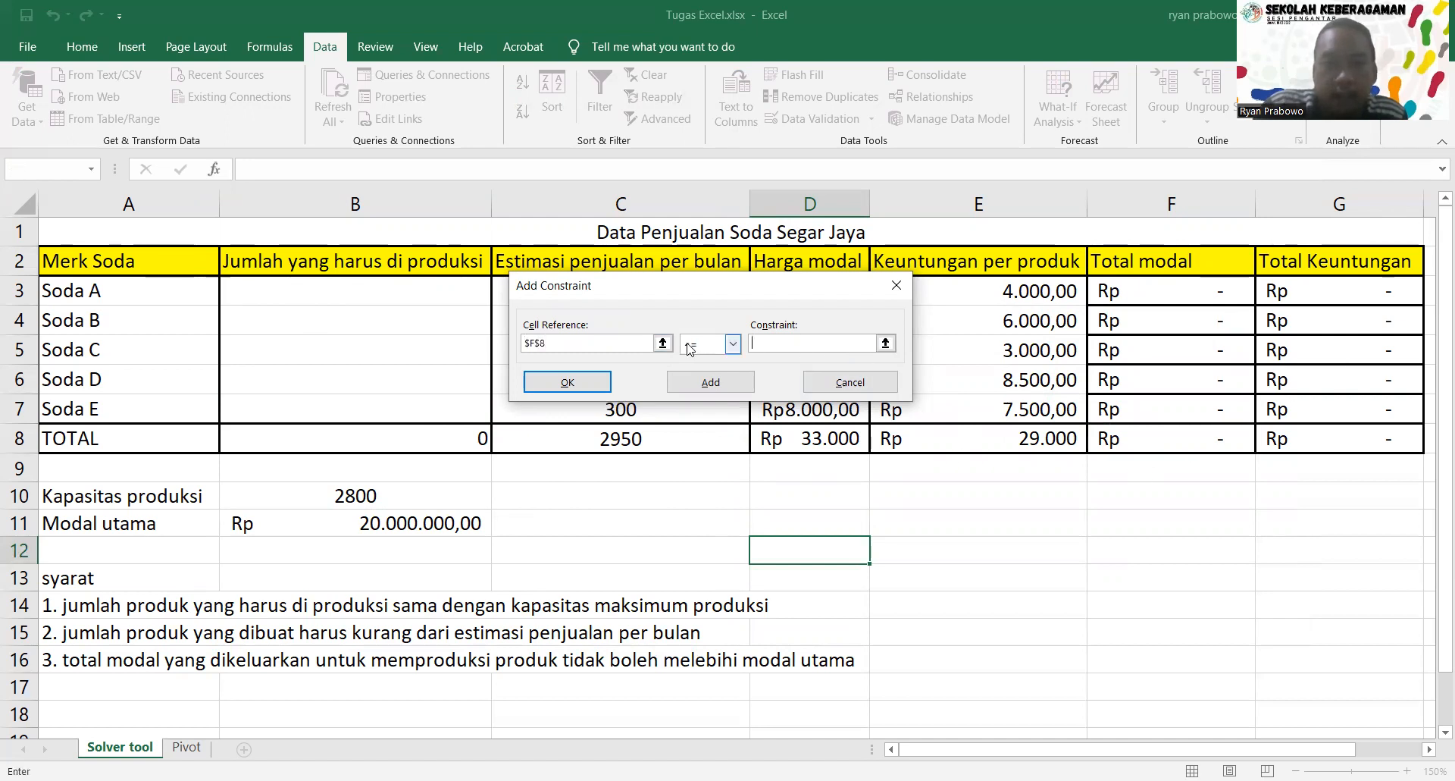
pyautogui.click(334, 523)
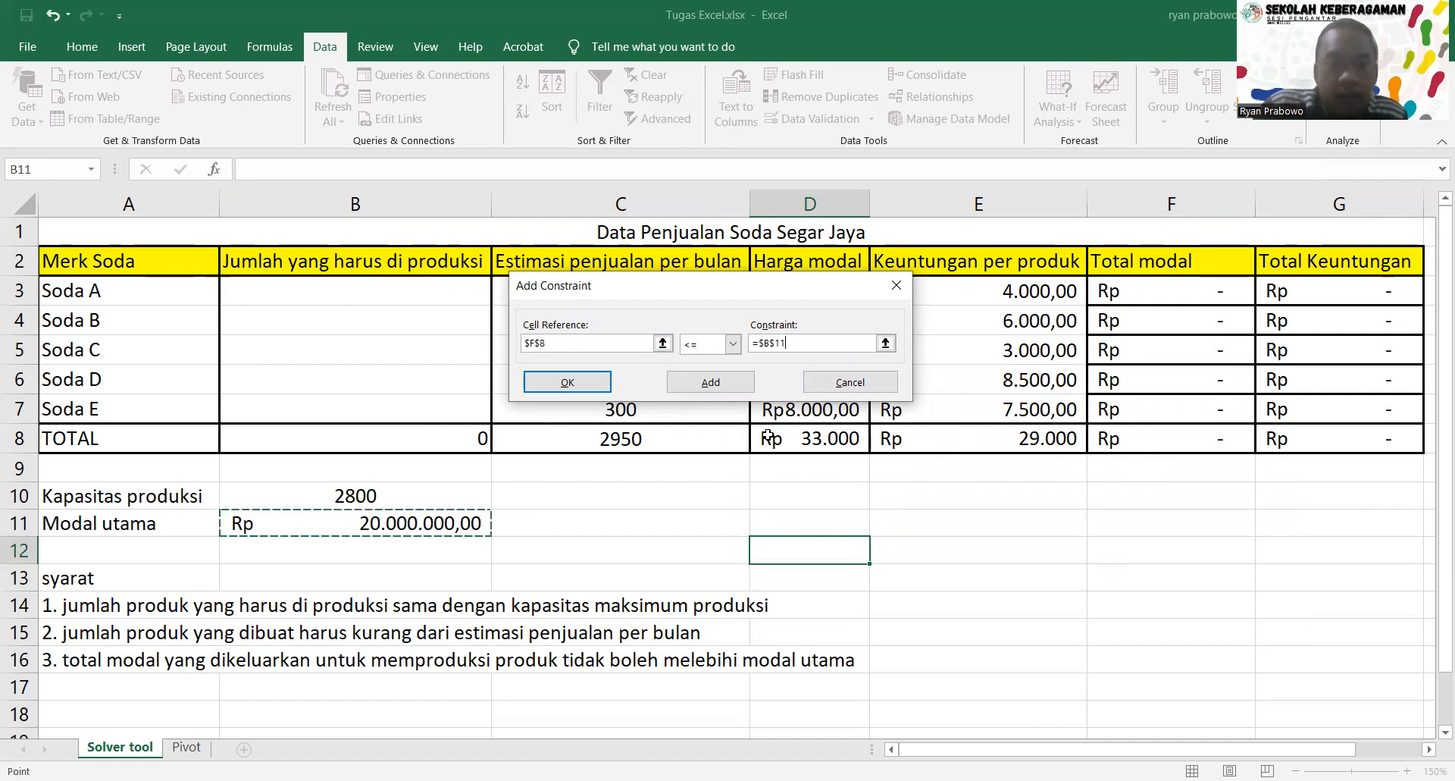
pyautogui.click(689, 383)
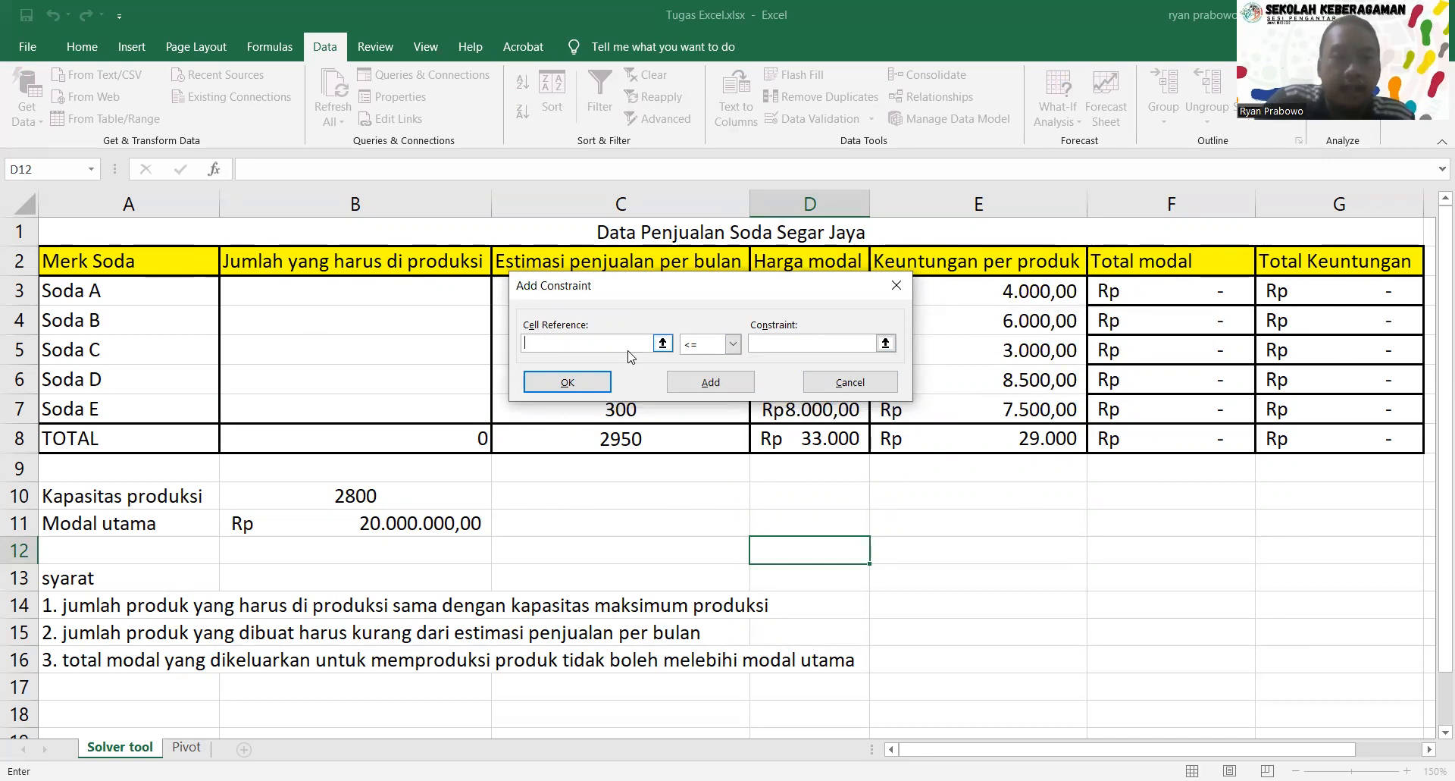
# Add a Solver constraint that the production quantities B3:B7 must be integer.
pyautogui.click(421, 288)
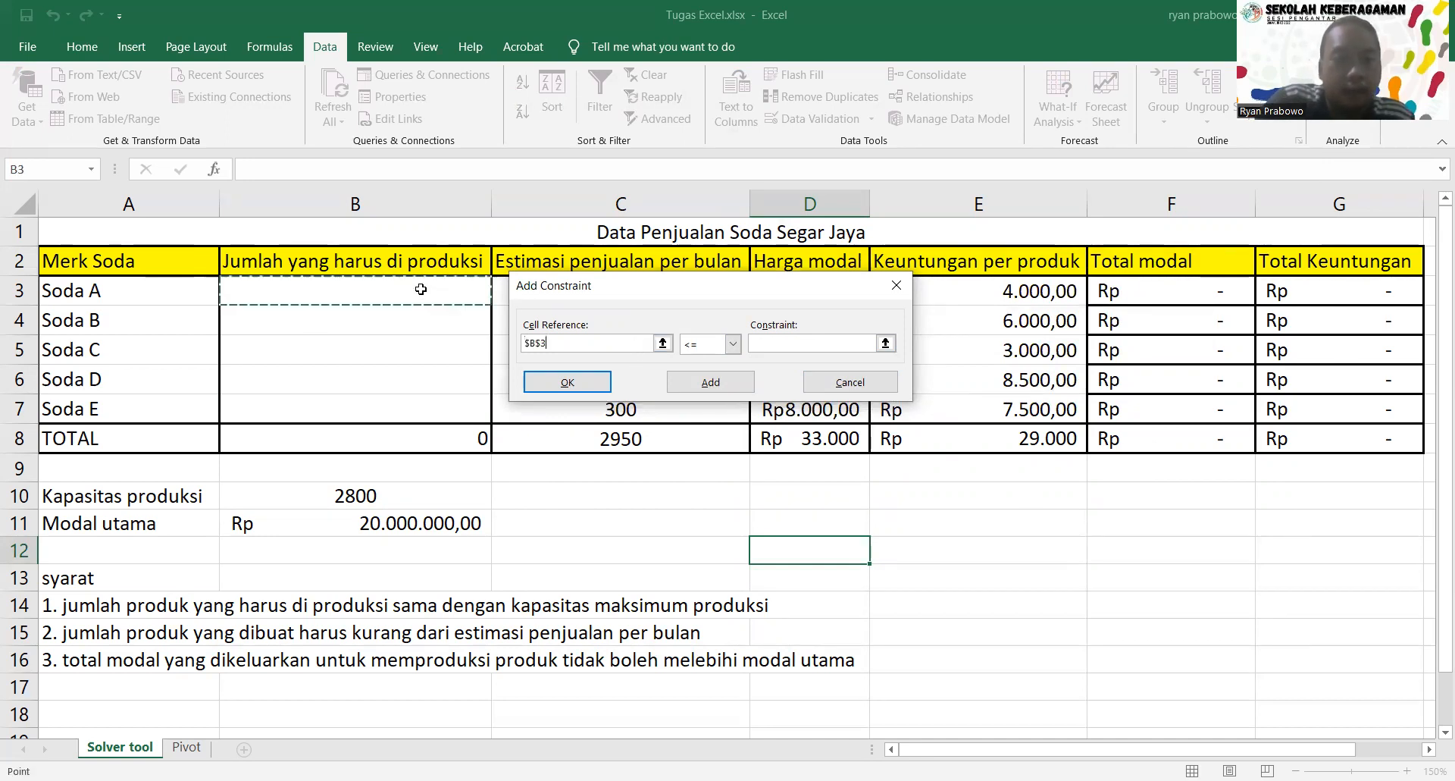
pyautogui.keyDown('shift'); pyautogui.click(400, 404); pyautogui.keyUp('shift')
pyautogui.click(732, 344)
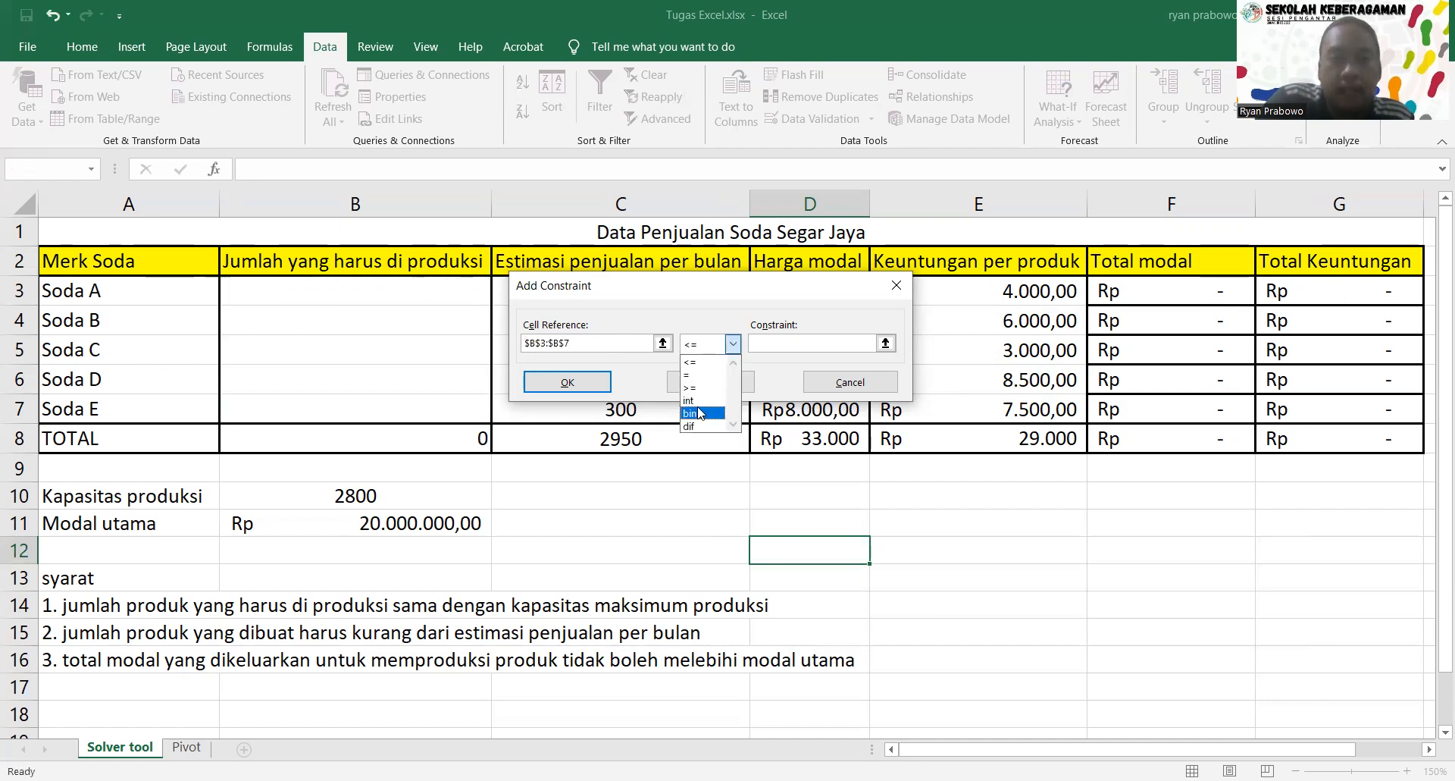
pyautogui.click(699, 413)
pyautogui.click(732, 344)
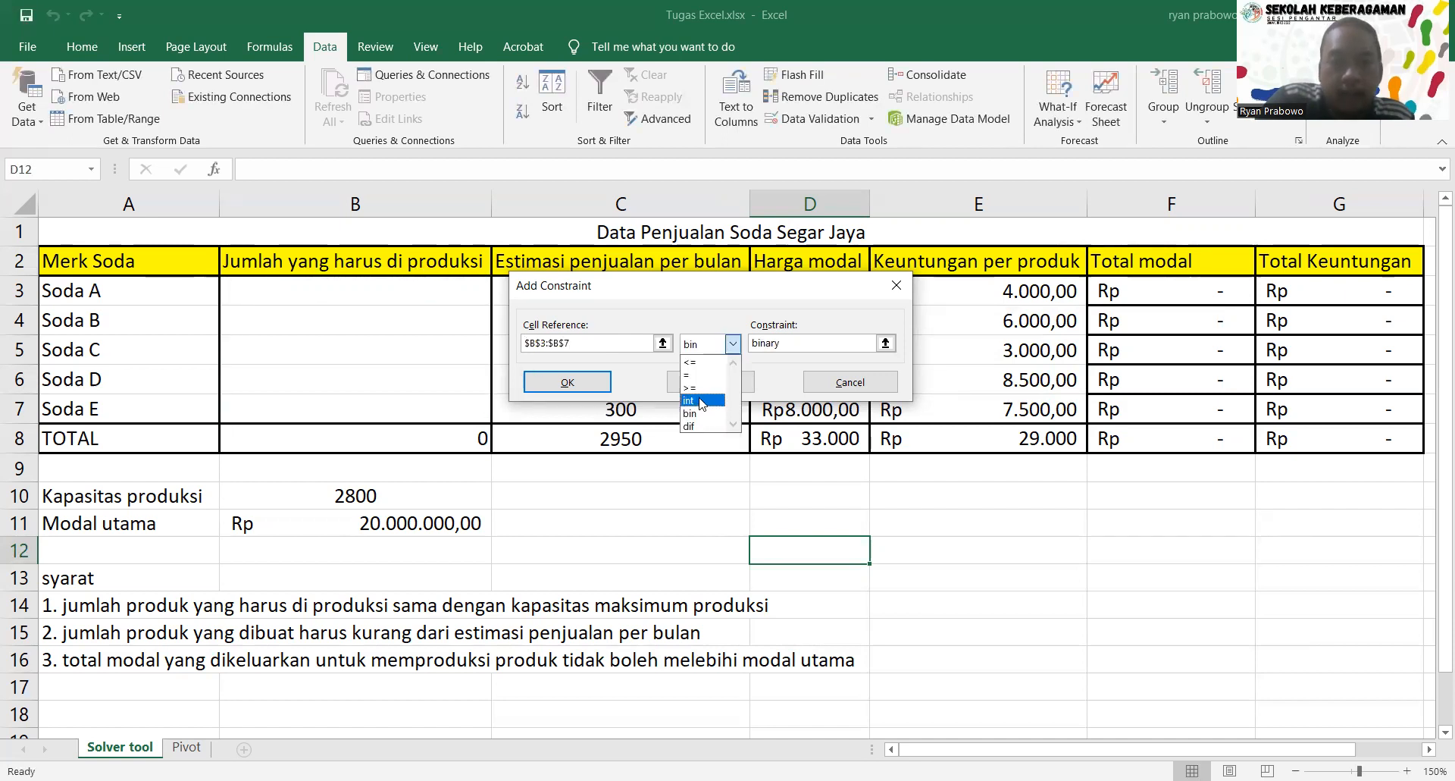
pyautogui.click(701, 400)
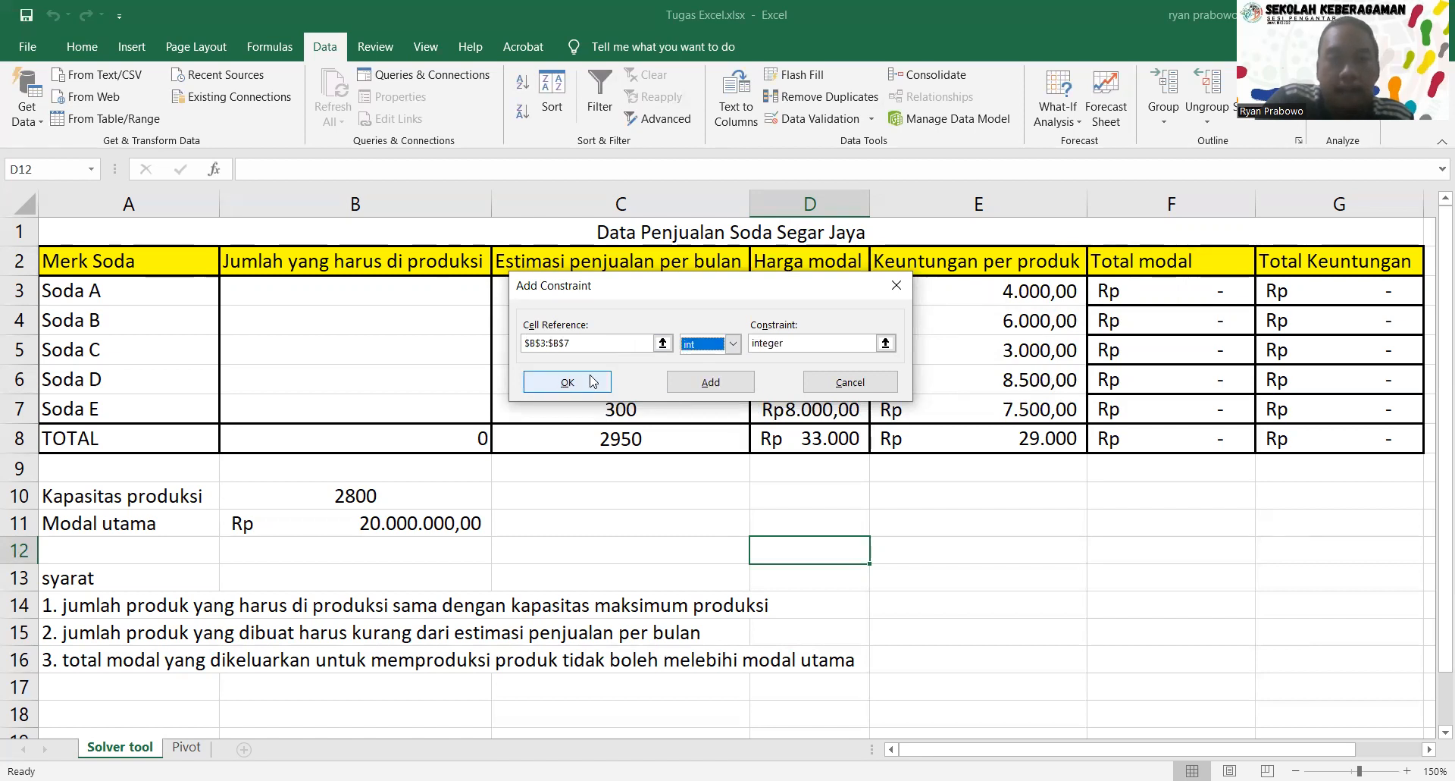
pyautogui.click(589, 387)
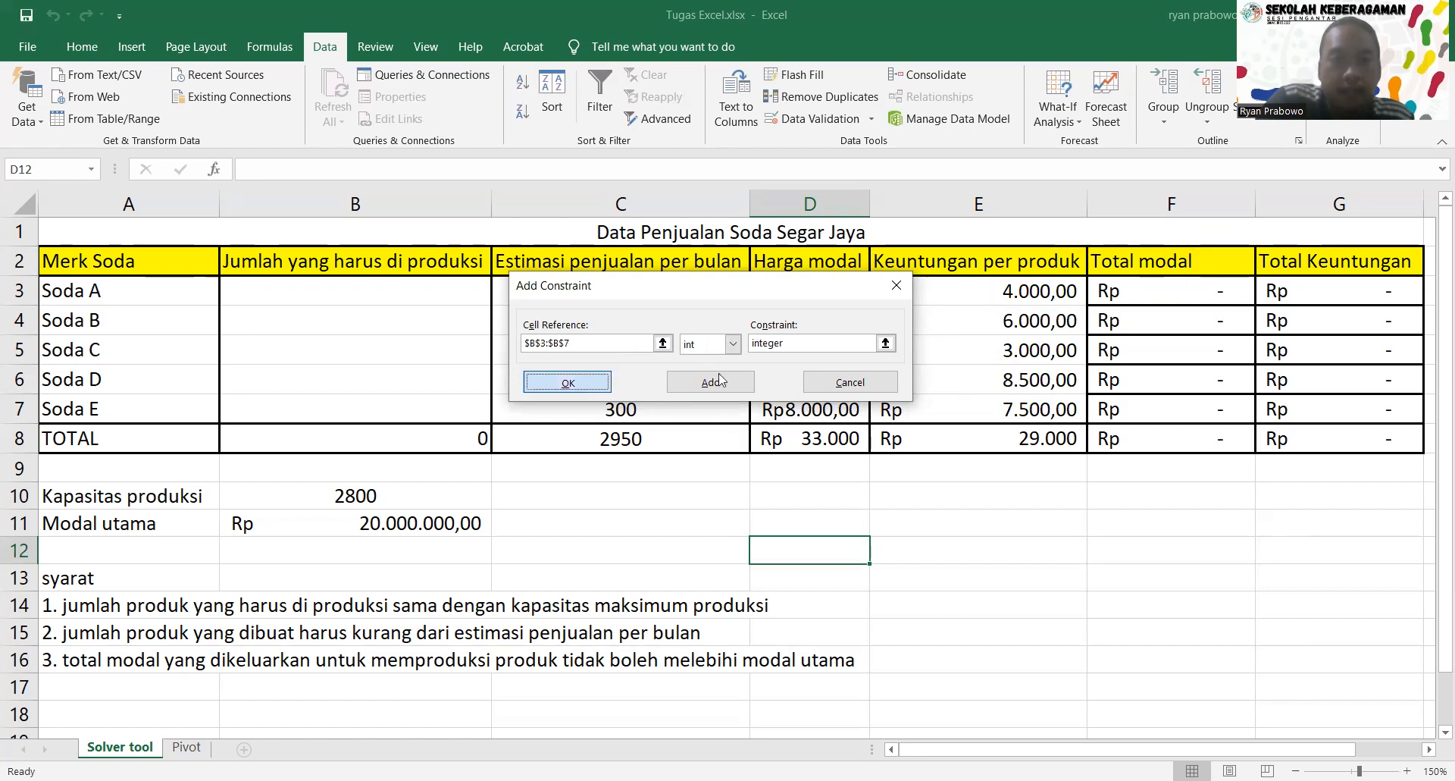
# Solve the model, keep the Solver solution, and review the production quantities and total profit.
pyautogui.click(769, 567)
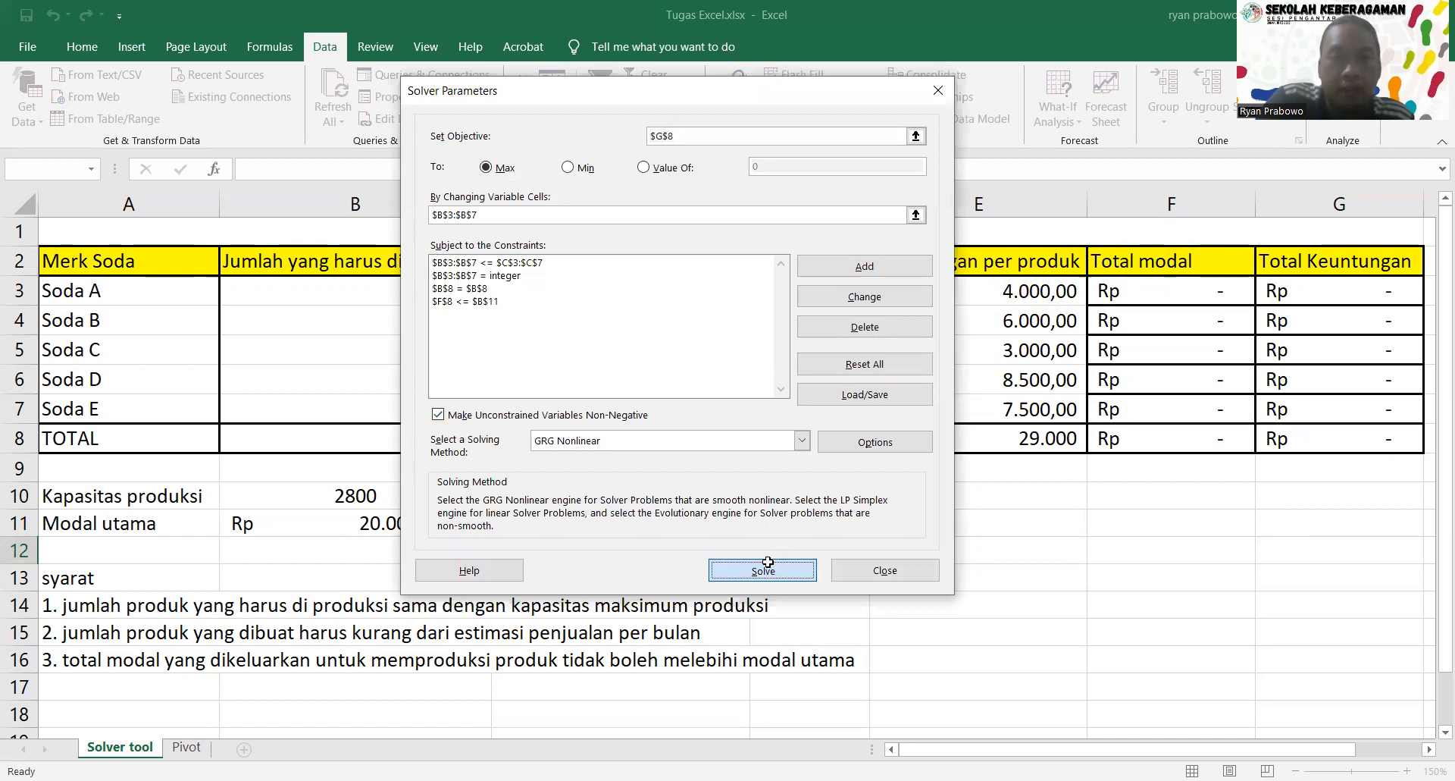
pyautogui.click(494, 436)
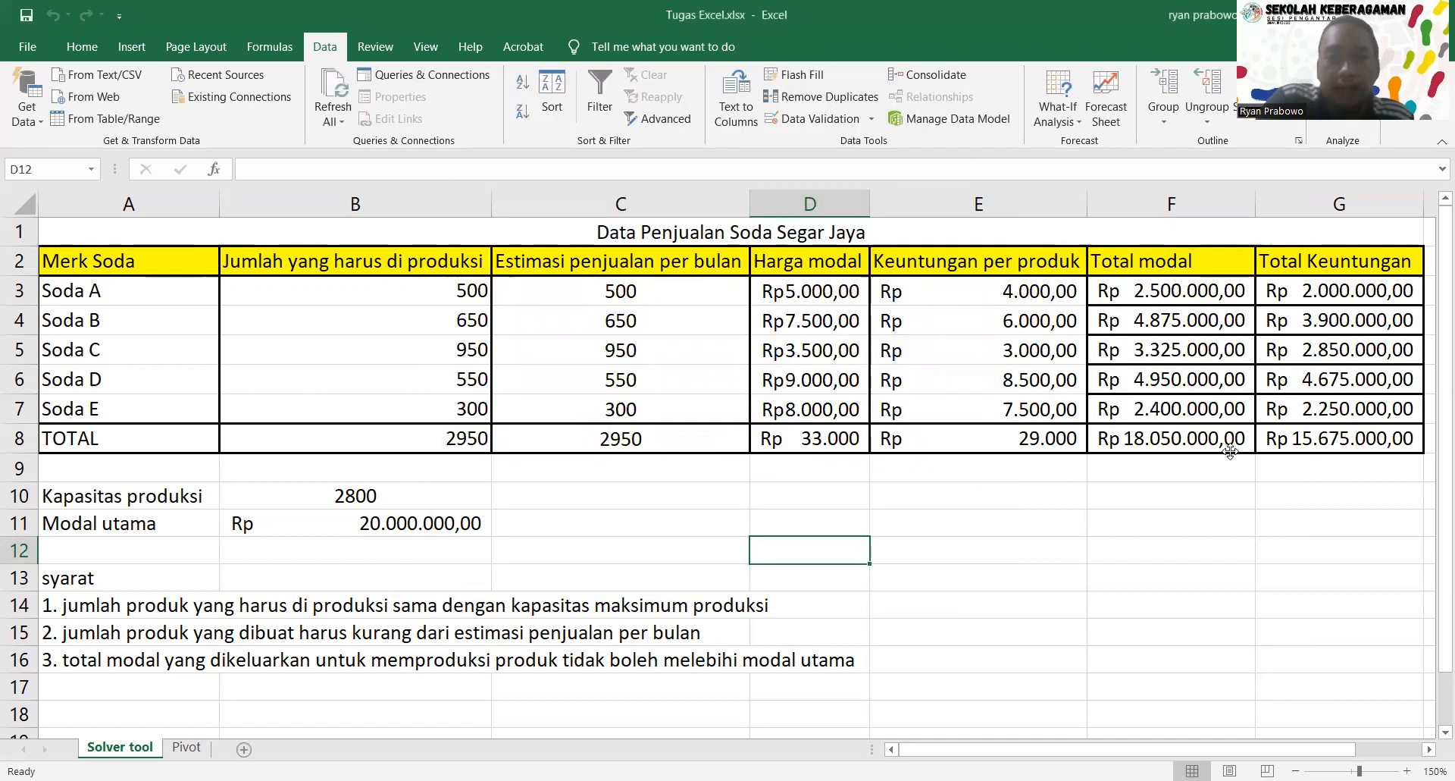
pyautogui.click(1362, 439)
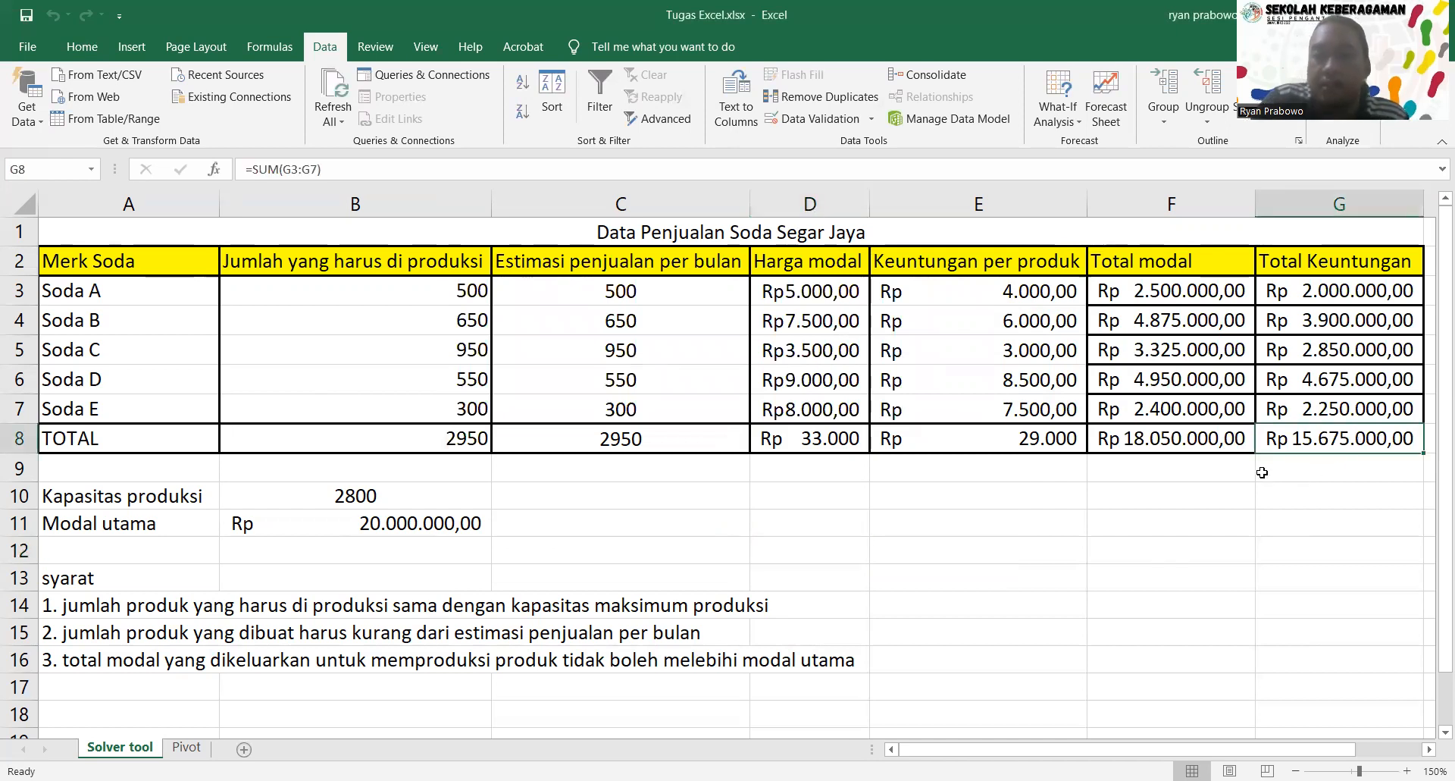
pyautogui.click(393, 293)
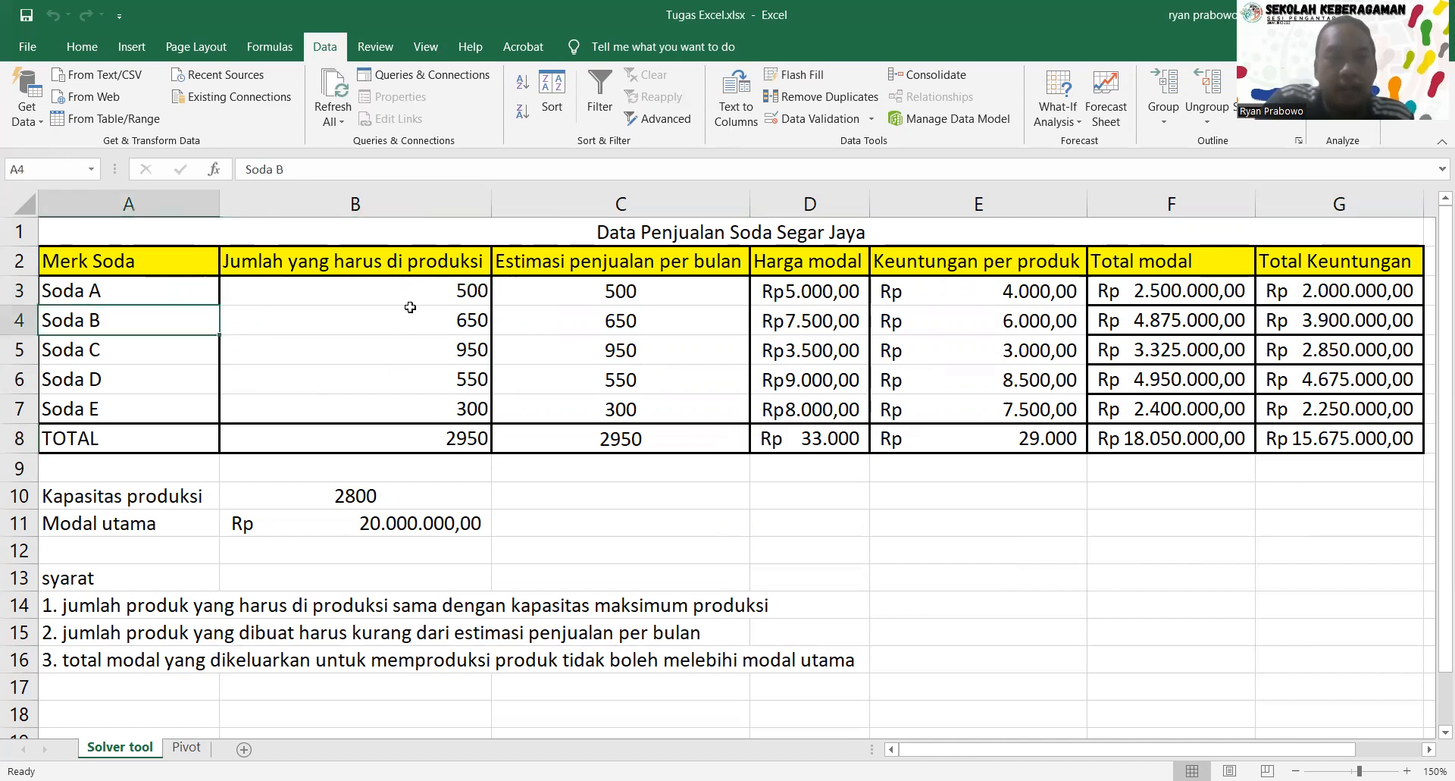
pyautogui.moveTo(435, 295); pyautogui.dragTo(481, 414)
pyautogui.click(1071, 424)
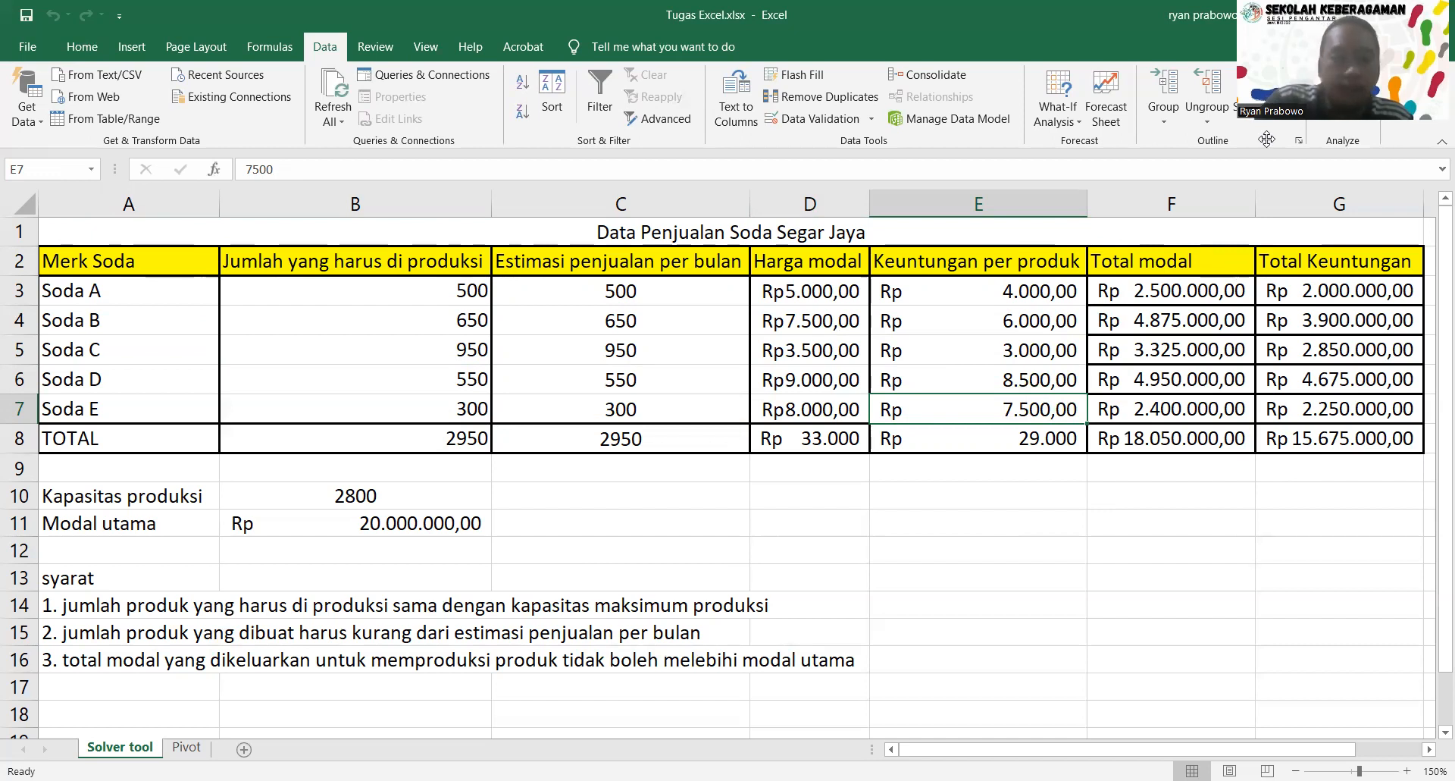
# Open the Pivot sheet and examine the column headings of the motorcycle sales data from Bulan to Penjualan.
pyautogui.click(185, 746)
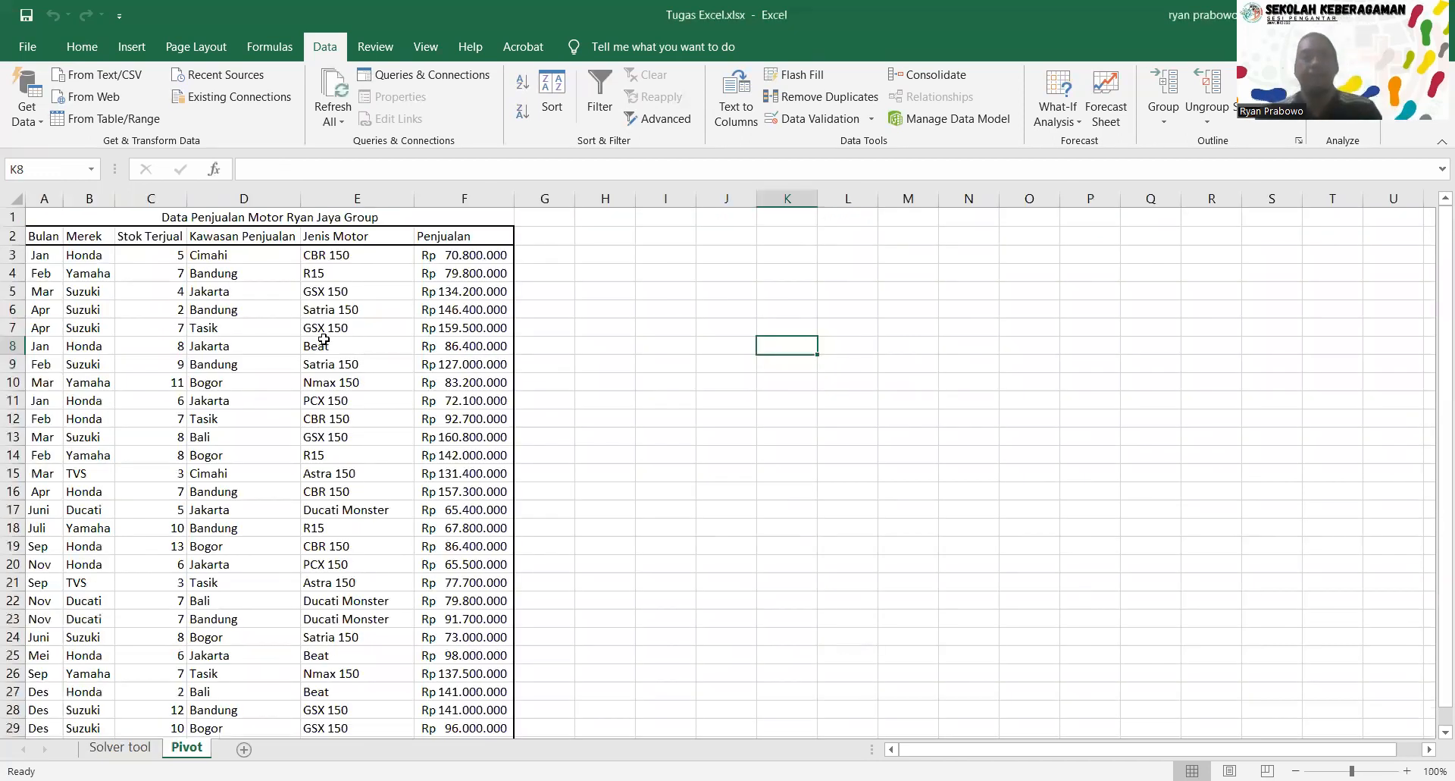
pyautogui.moveTo(44, 236); pyautogui.dragTo(180, 275)
pyautogui.click(497, 255)
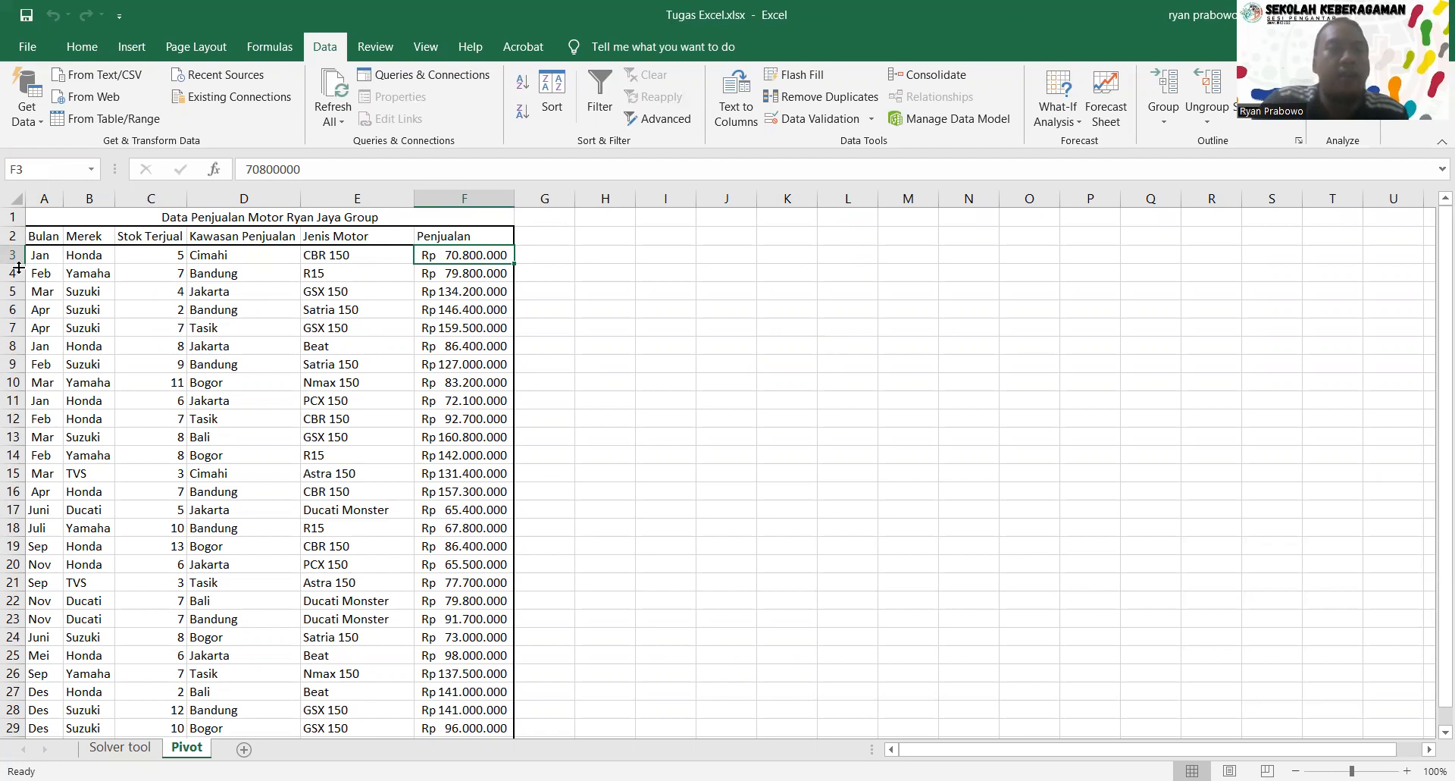
pyautogui.click(36, 235)
pyautogui.click(83, 234)
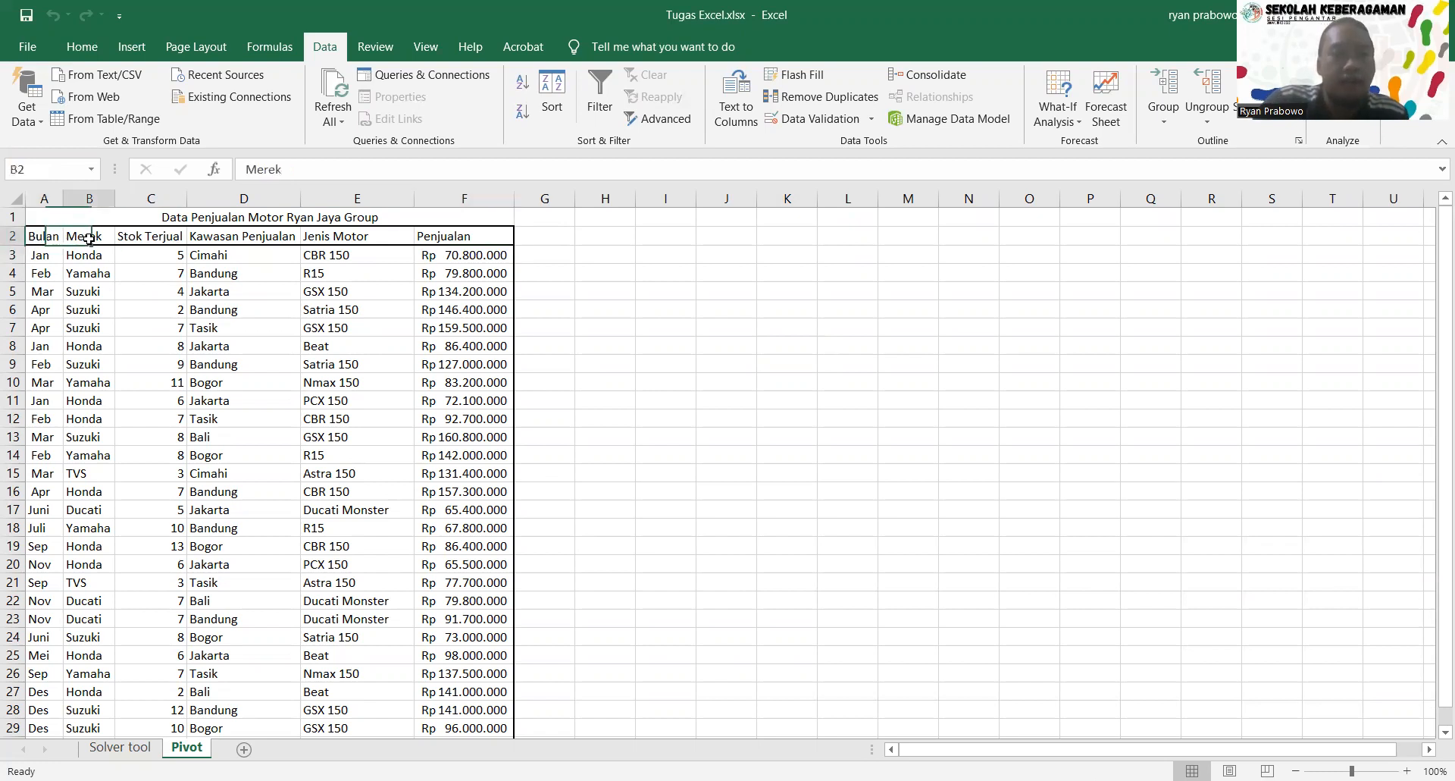
pyautogui.click(139, 232)
pyautogui.click(225, 235)
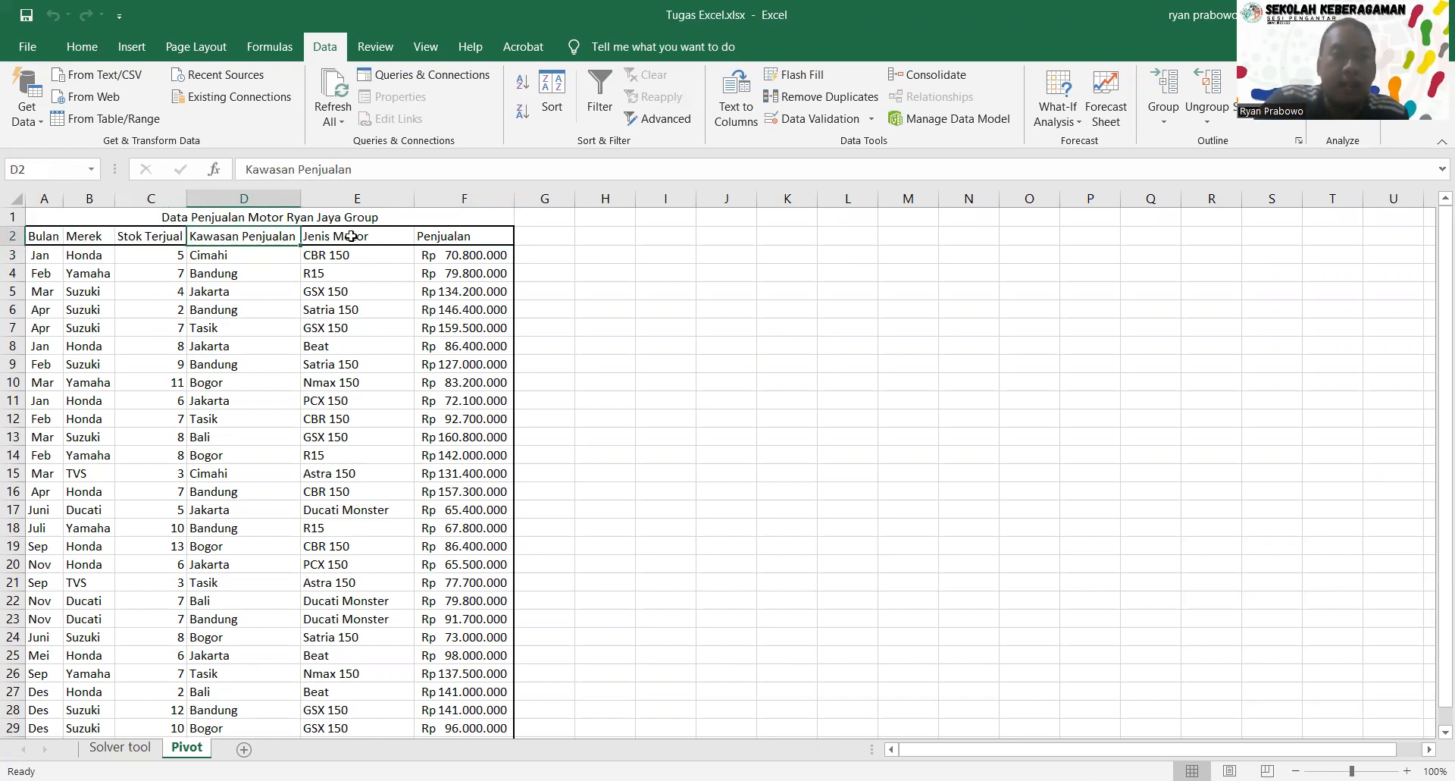
pyautogui.click(384, 240)
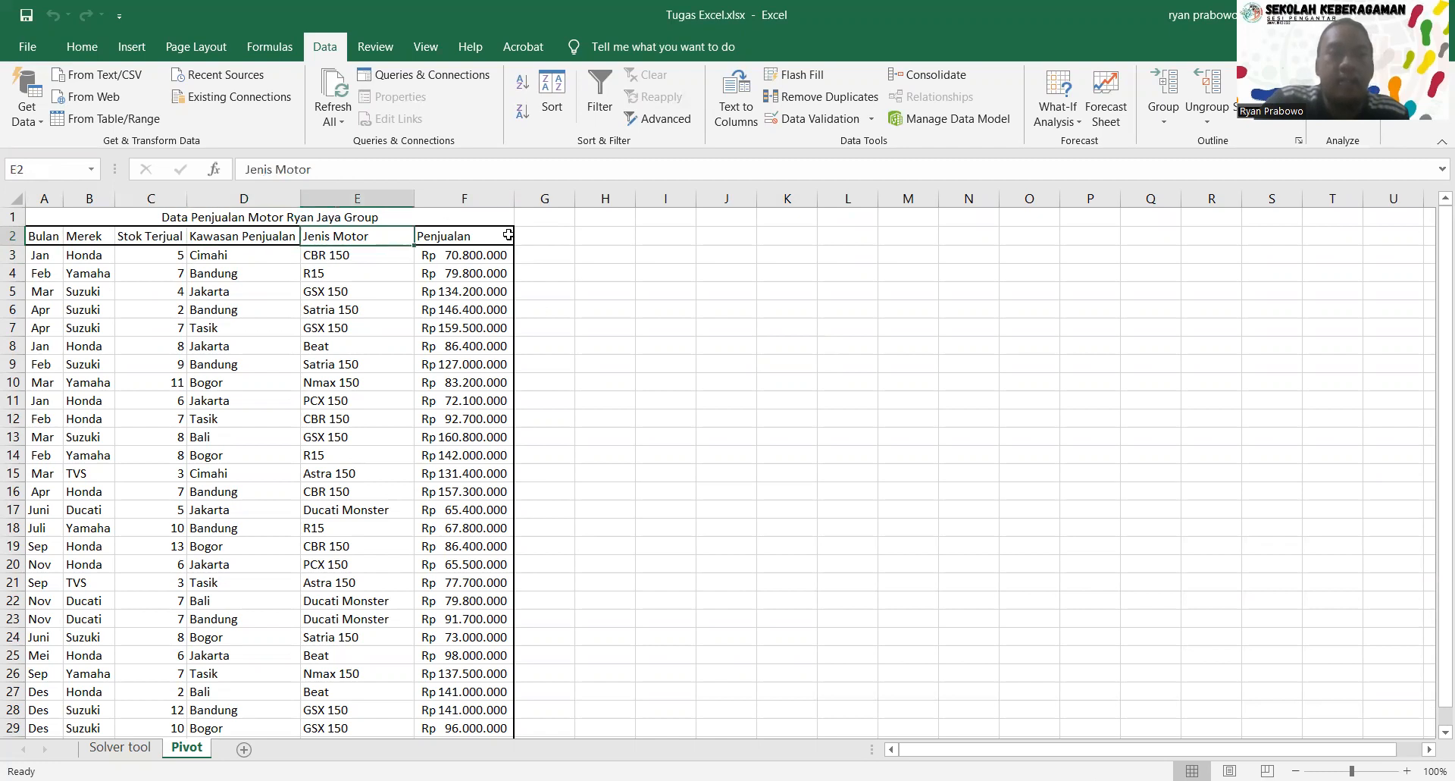
pyautogui.click(478, 240)
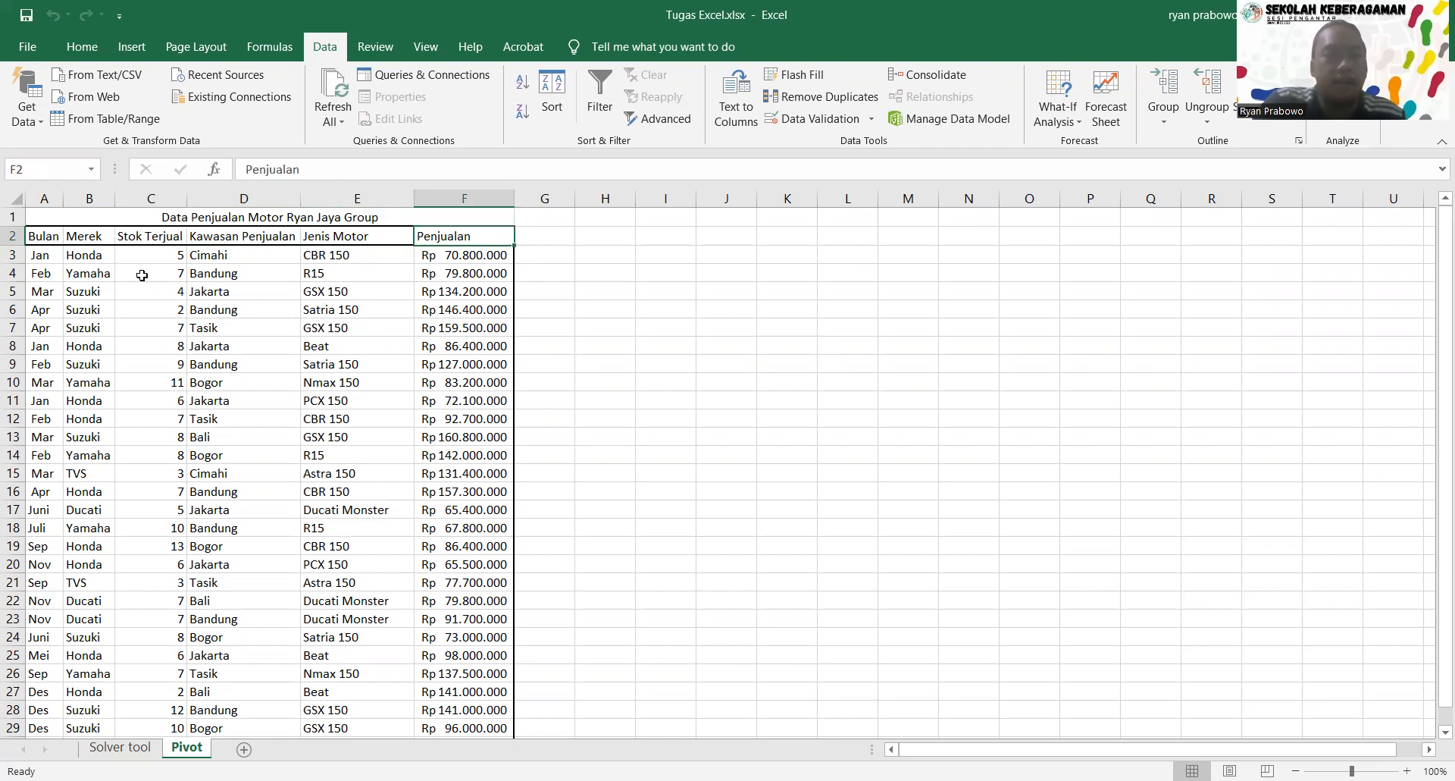
# Create a PivotTable on a new worksheet from the motorcycle sales data in A2:F30, including its headers.
pyautogui.click(46, 236)
pyautogui.moveTo(46, 236); pyautogui.dragTo(470, 739)
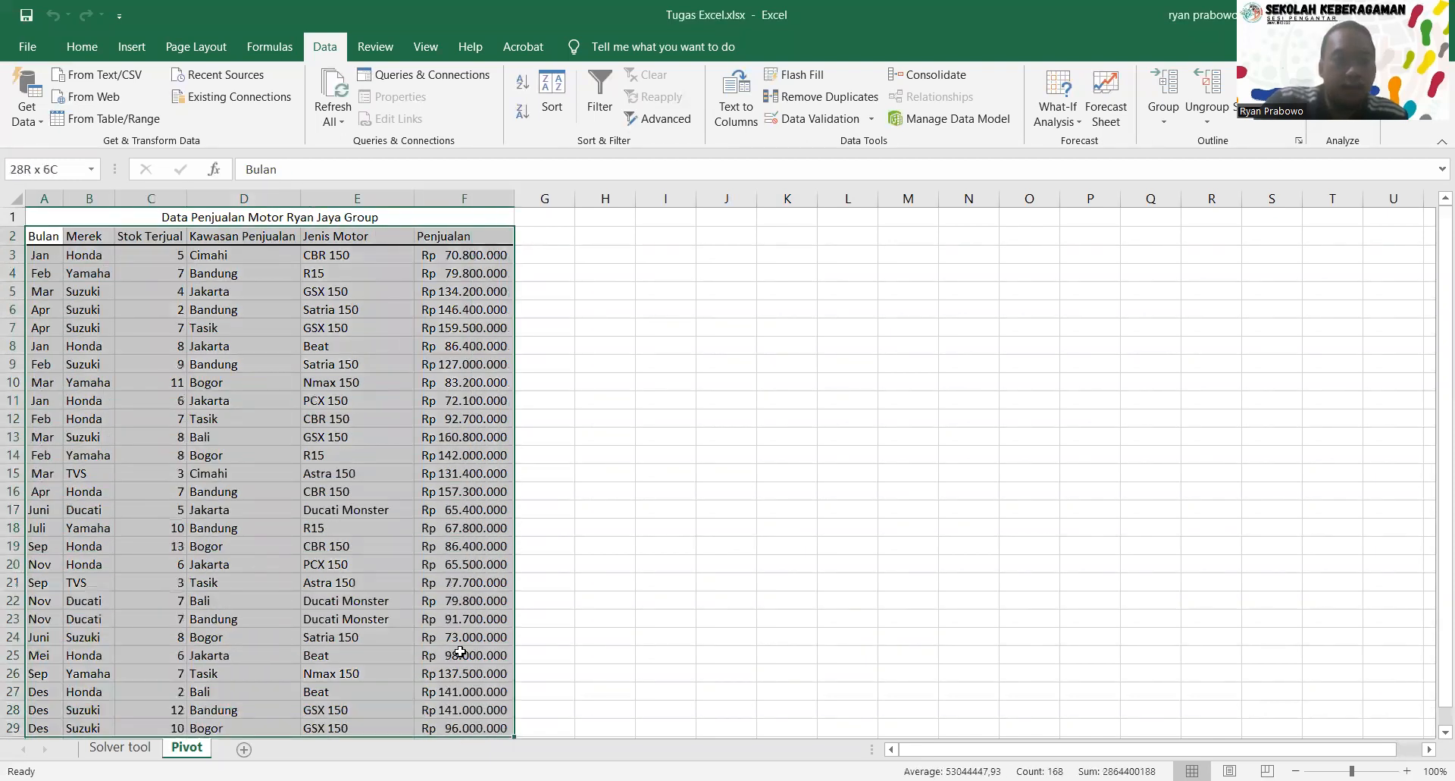
pyautogui.hotkey('shift', 'Down')
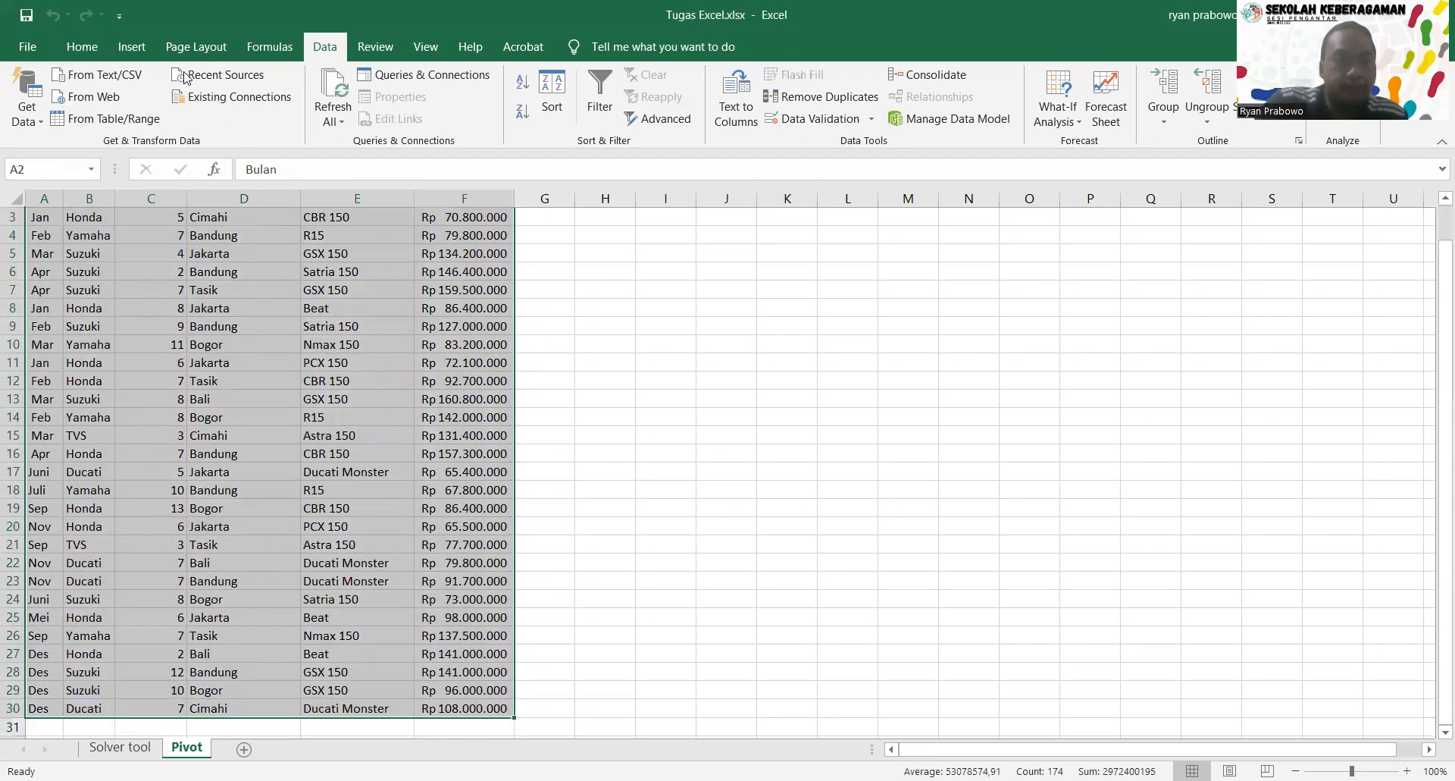
pyautogui.click(132, 47)
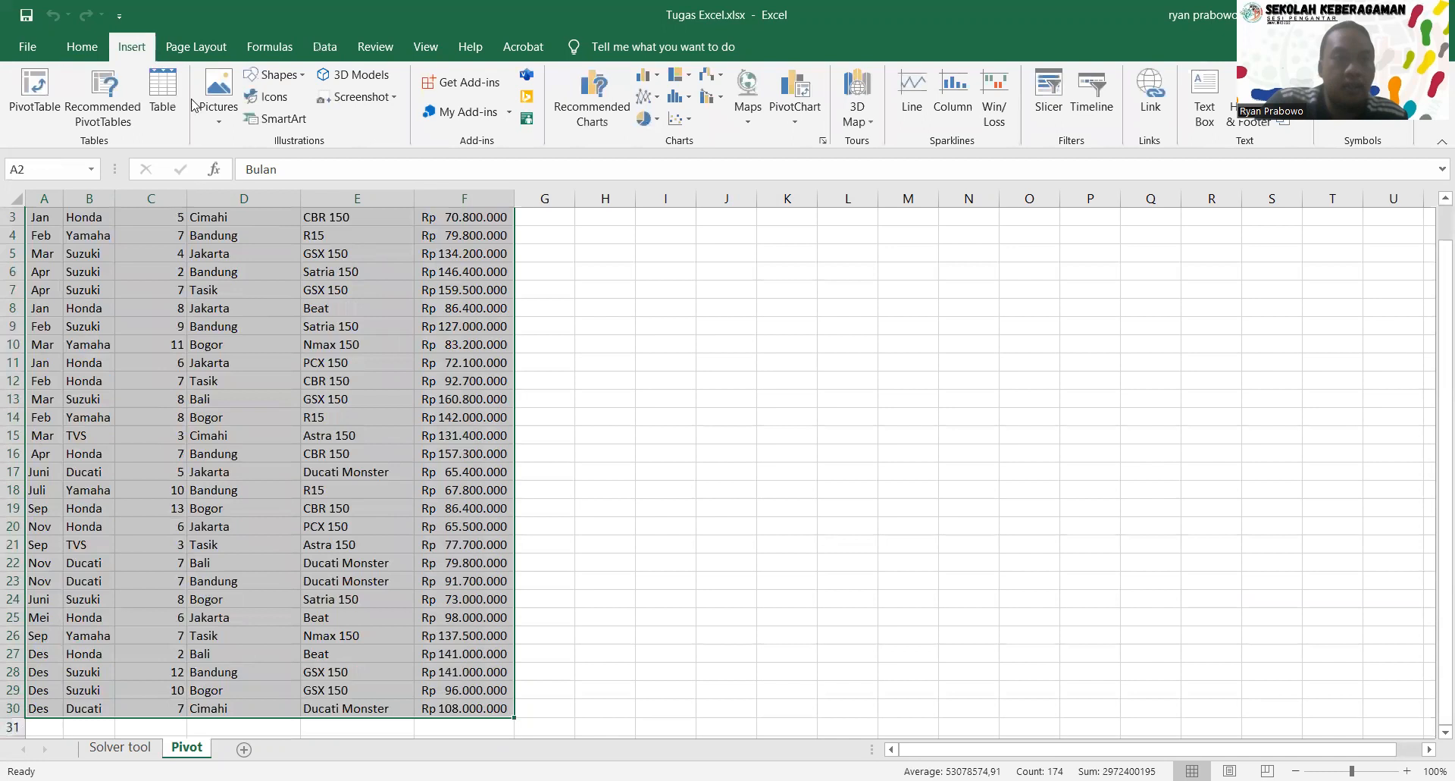
pyautogui.click(62, 106)
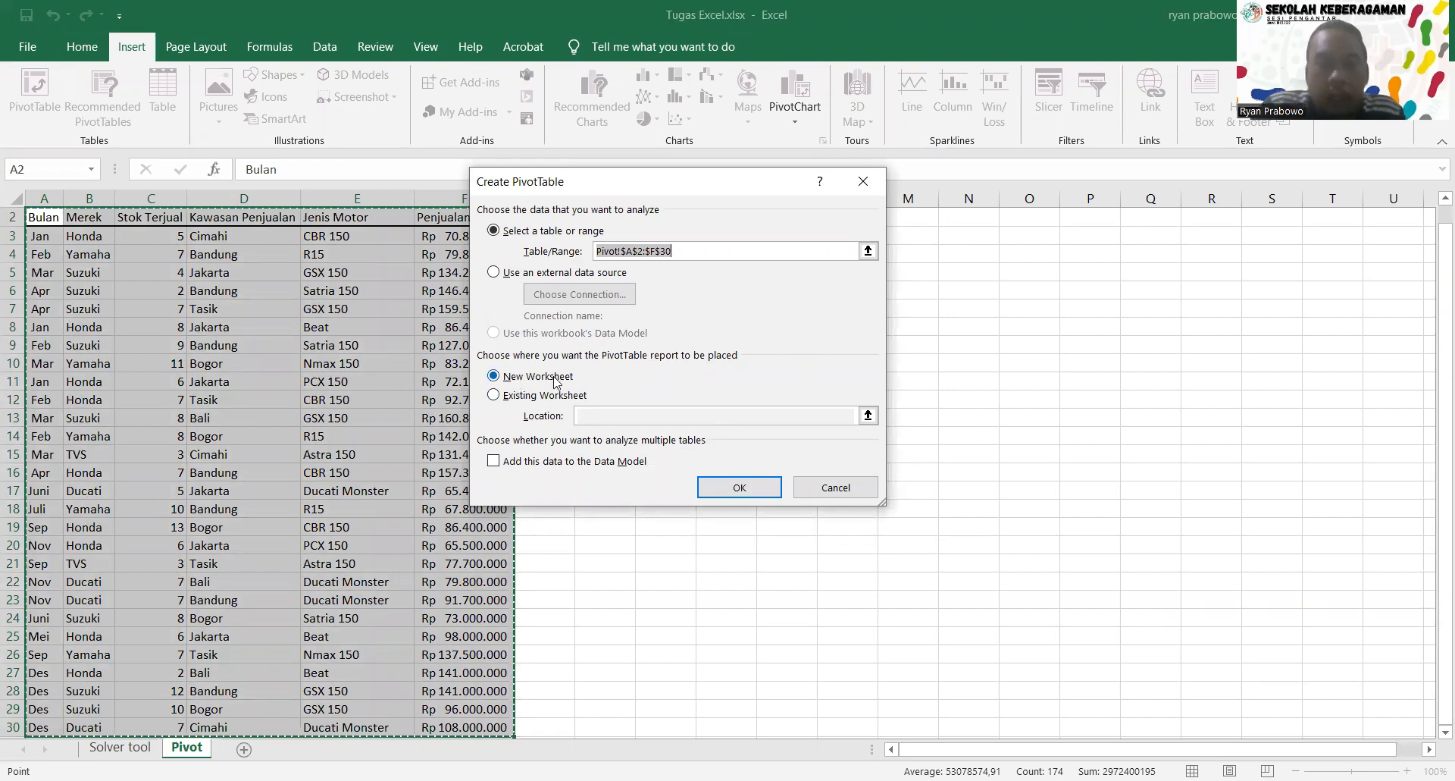
pyautogui.click(766, 493)
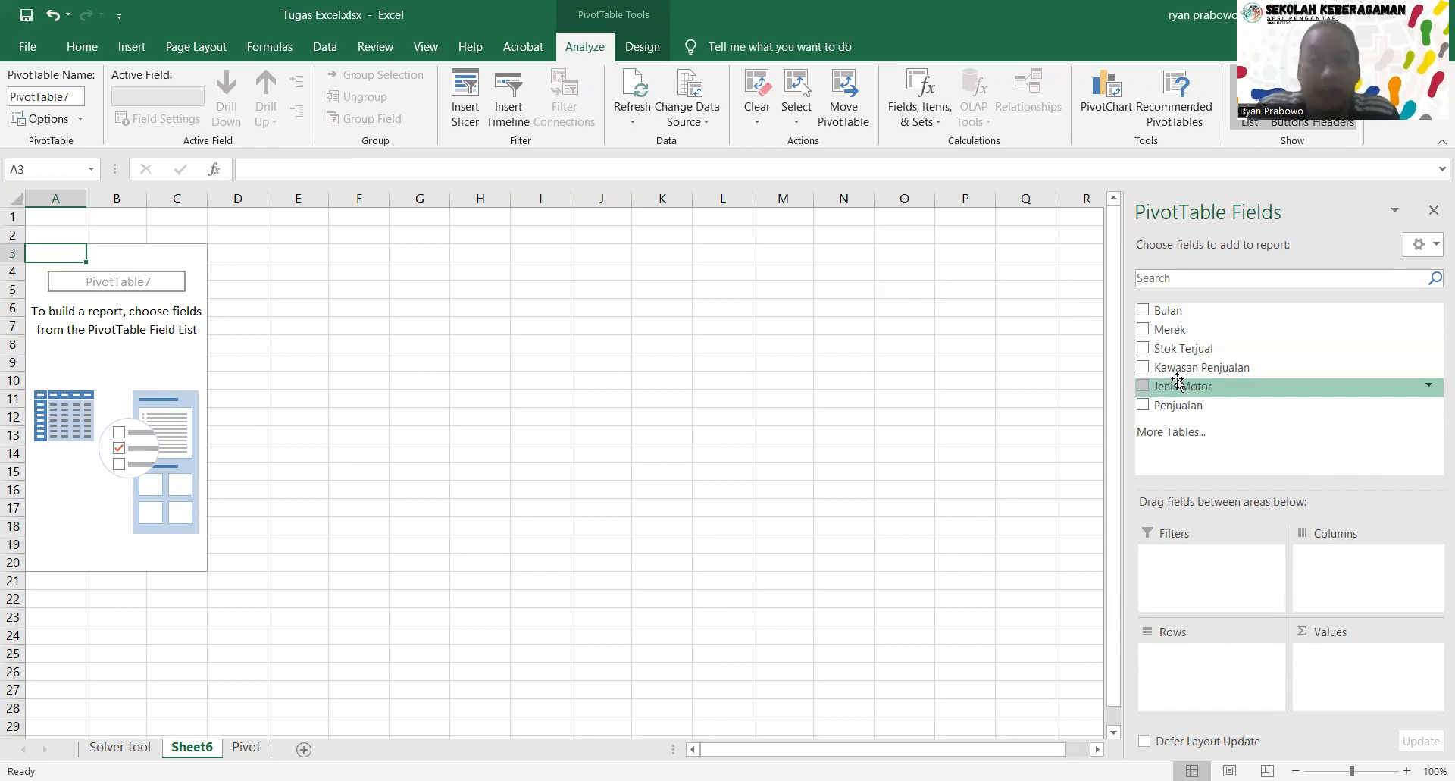
# Set Bulan as the PivotTable filter, Merek, Jenis Motor and Stok Terjual as rows, Kawasan Penjualan as columns and Penjualan as summed values.
pyautogui.moveTo(1183, 311)
pyautogui.mouseDown()
pyautogui.moveTo(1217, 494)
pyautogui.moveTo(1206, 564)
pyautogui.mouseUp()
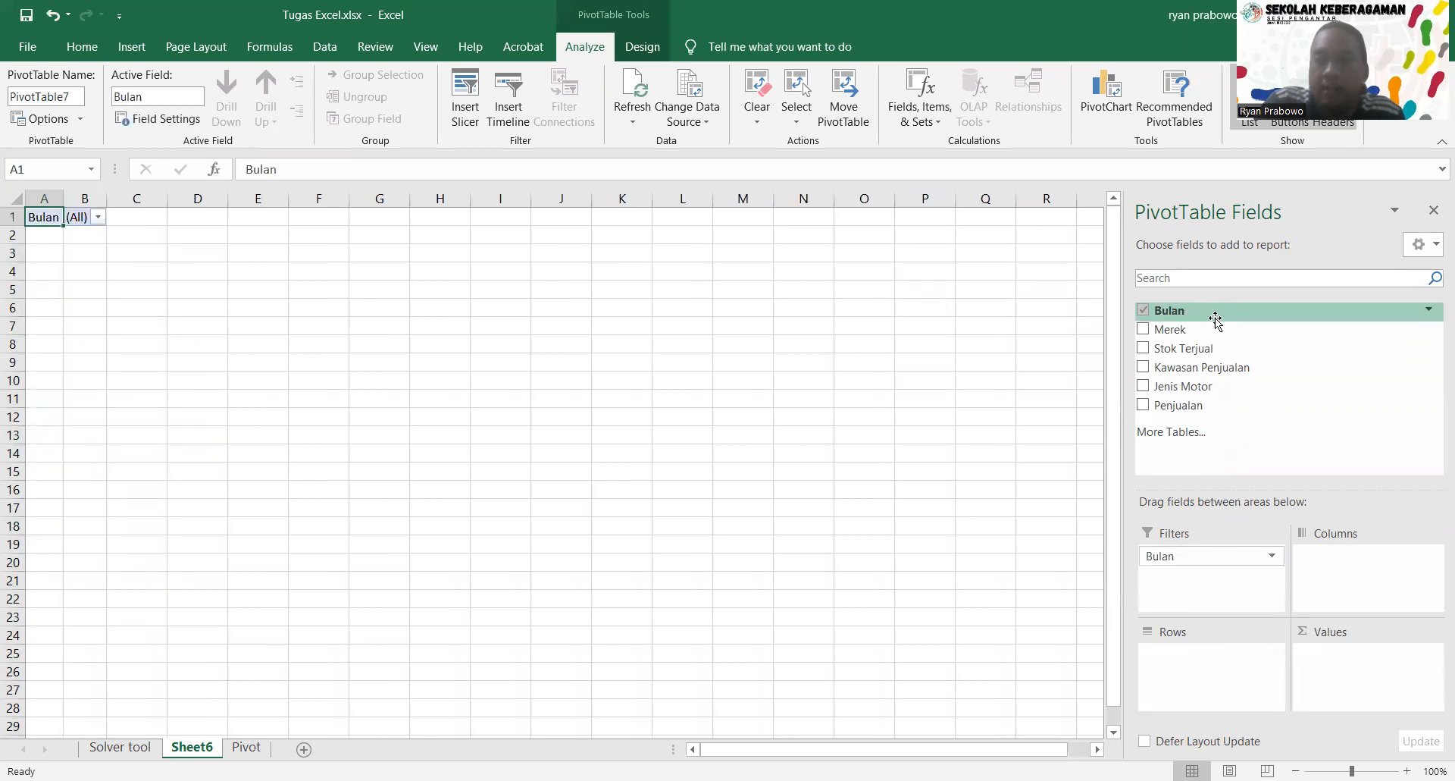
pyautogui.moveTo(1205, 331); pyautogui.dragTo(1248, 666)
pyautogui.moveTo(1212, 348); pyautogui.dragTo(1222, 682)
pyautogui.moveTo(1233, 387); pyautogui.dragTo(1232, 675)
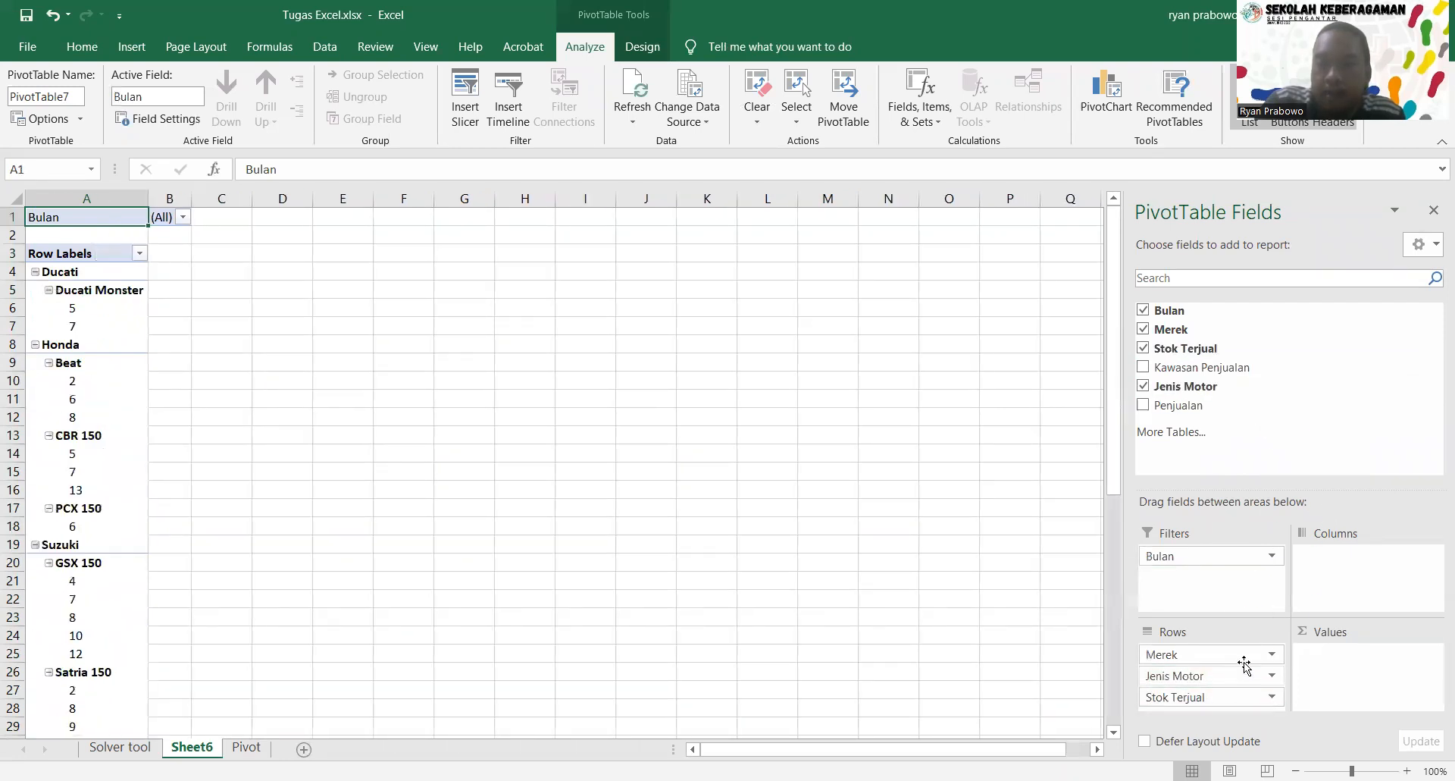
pyautogui.moveTo(1235, 367); pyautogui.dragTo(1365, 584)
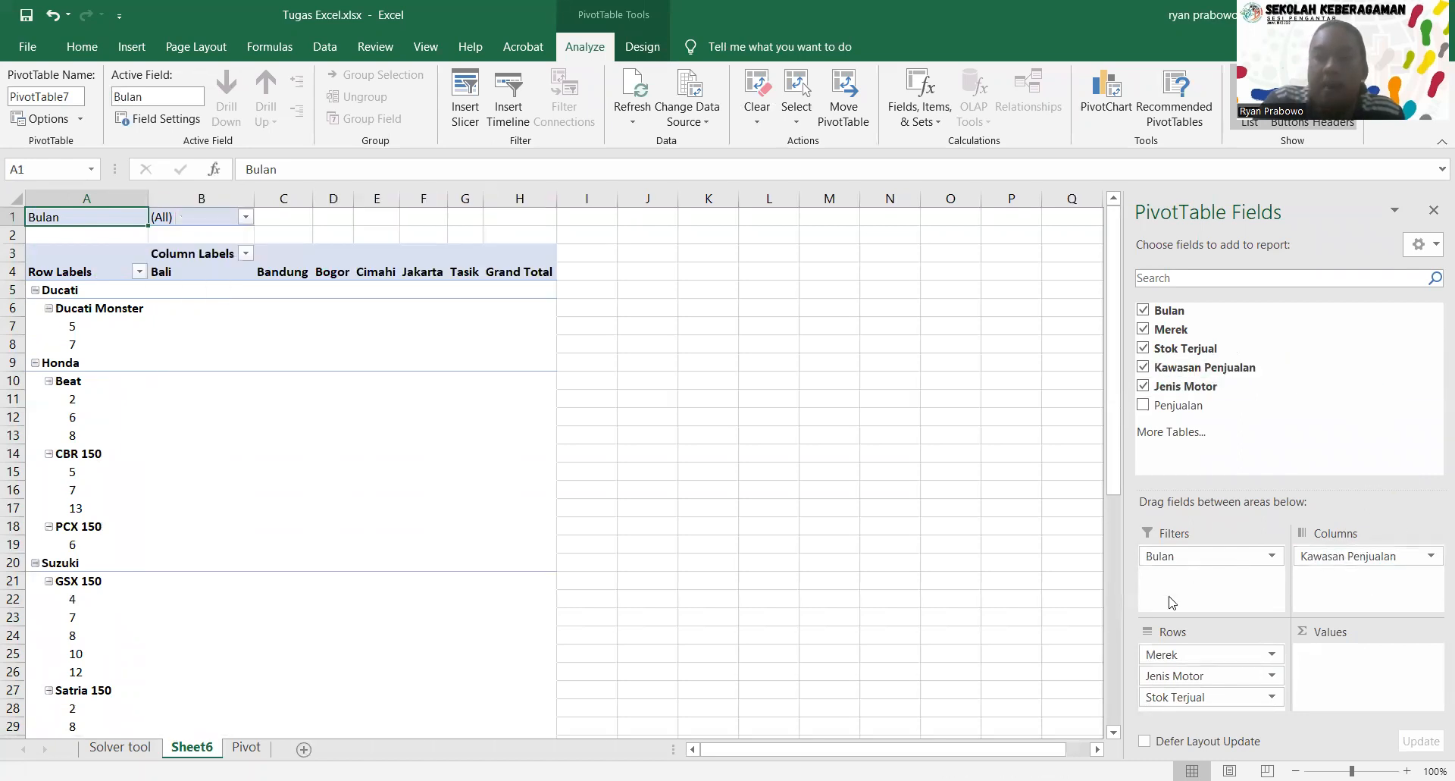
pyautogui.moveTo(1221, 407); pyautogui.dragTo(1374, 682)
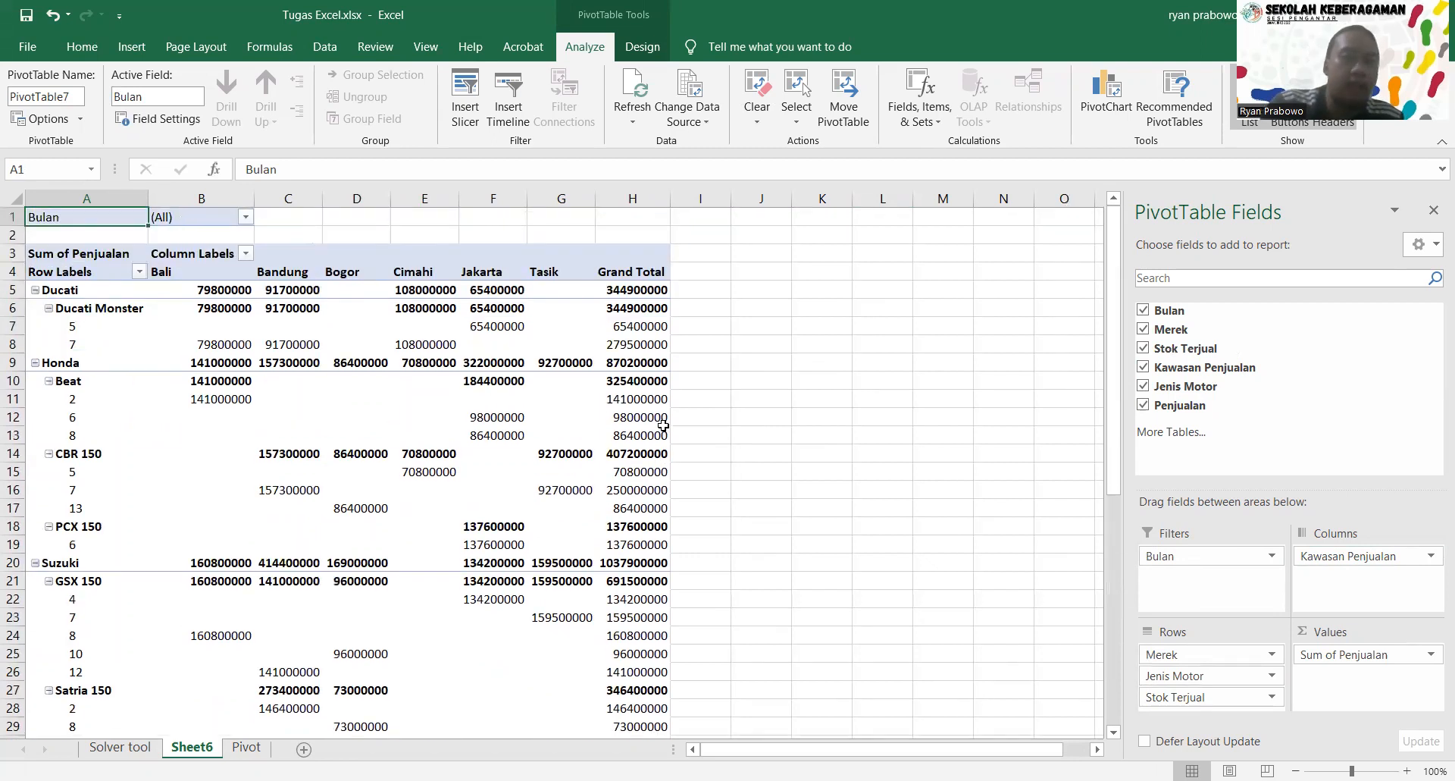
# Examine the Grand Total column of the PivotTable across all brands and motorcycle types.
pyautogui.moveTo(651, 271); pyautogui.dragTo(655, 735)
pyautogui.click(823, 471)
pyautogui.scroll(2, 580, 455)
pyautogui.click(451, 360)
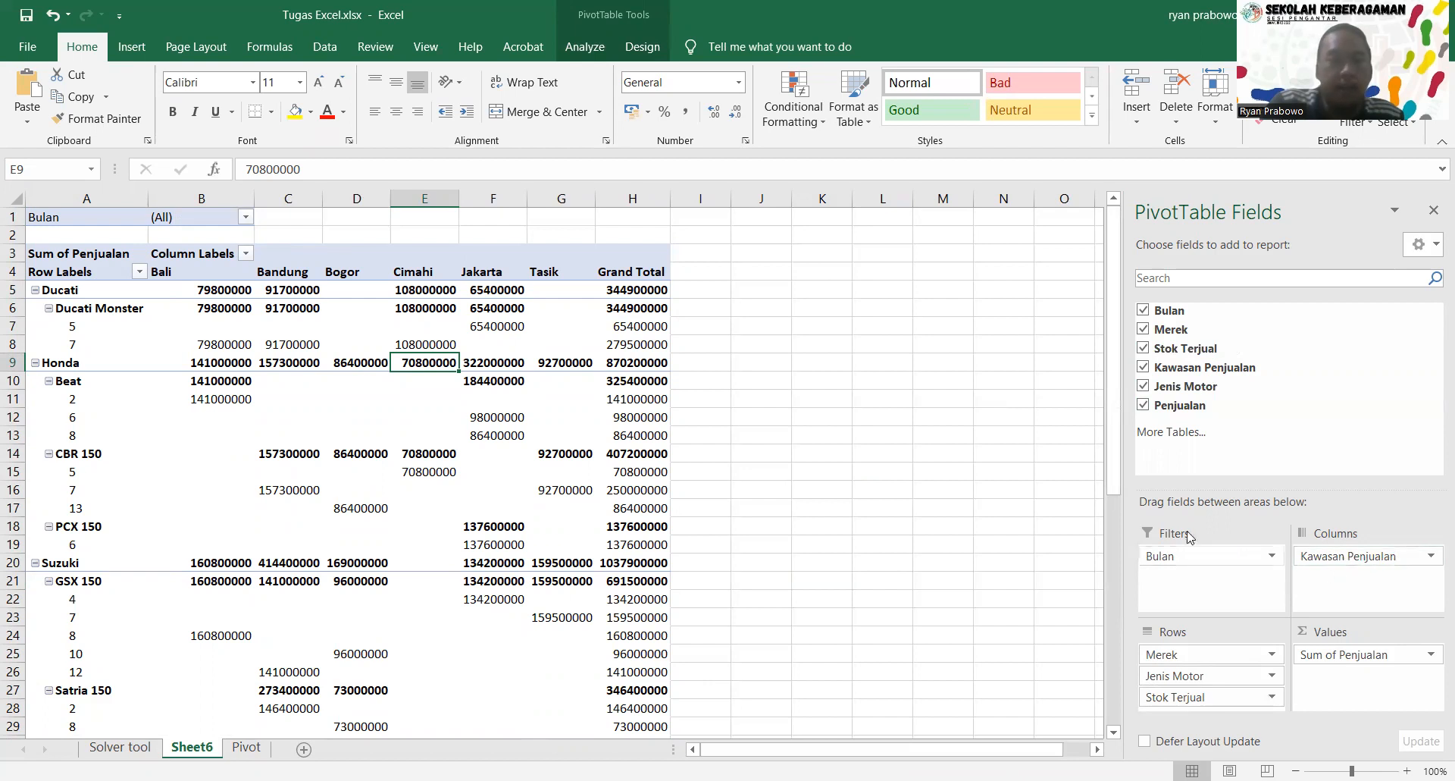
# Filter the PivotTable by Bulan to show only Sep.
pyautogui.click(246, 218)
pyautogui.click(66, 278)
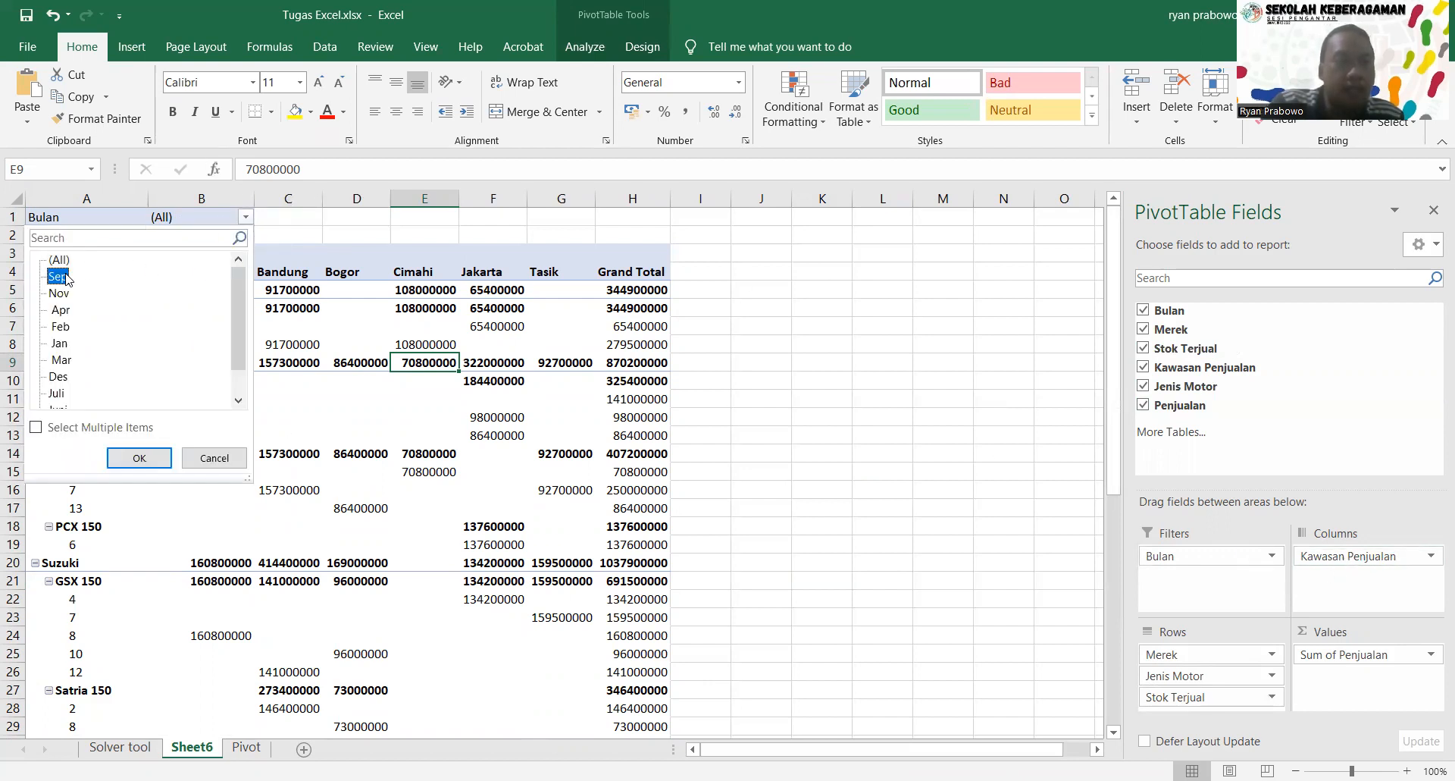
pyautogui.click(139, 458)
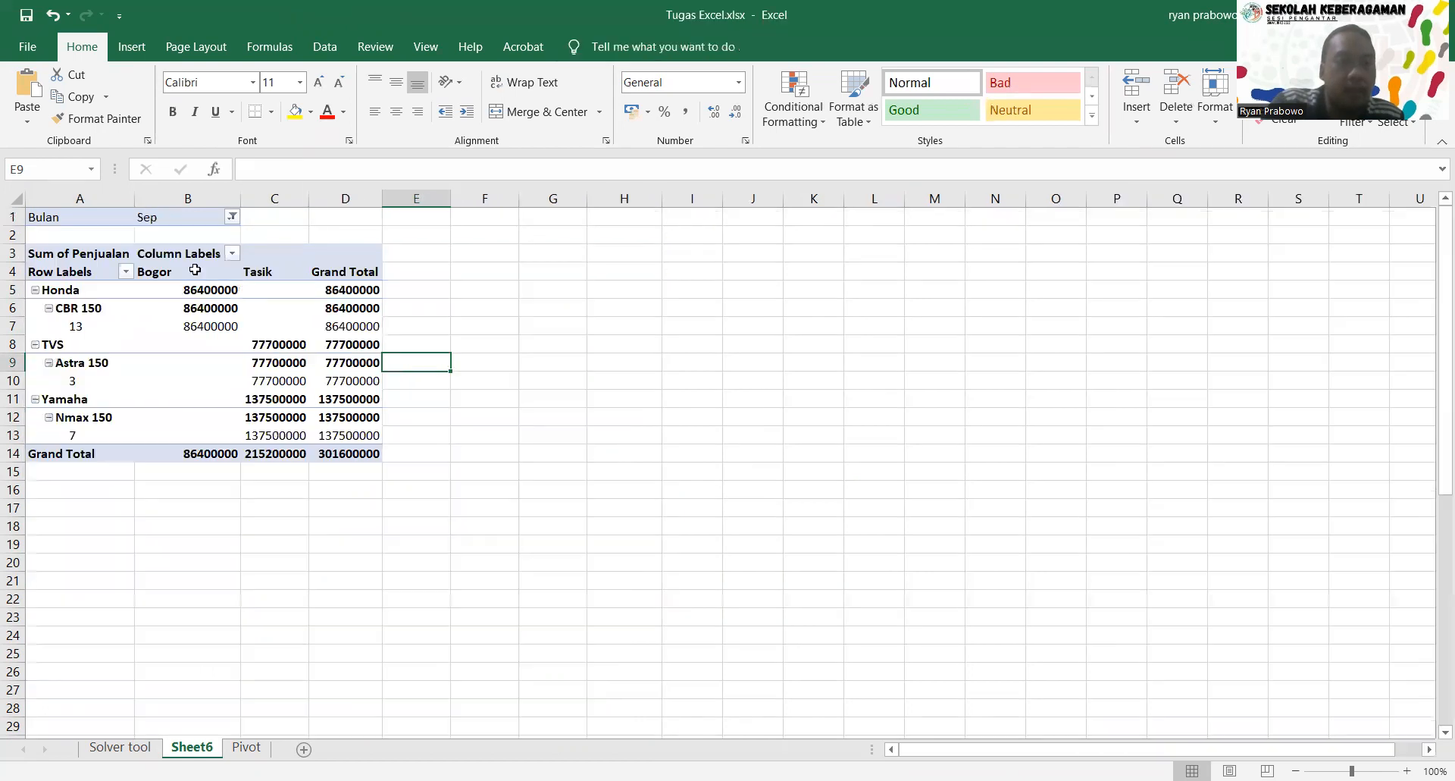
# Switch the Bulan filter to Apr and review that month's sales by brand.
pyautogui.click(233, 217)
pyautogui.click(44, 311)
pyautogui.click(126, 458)
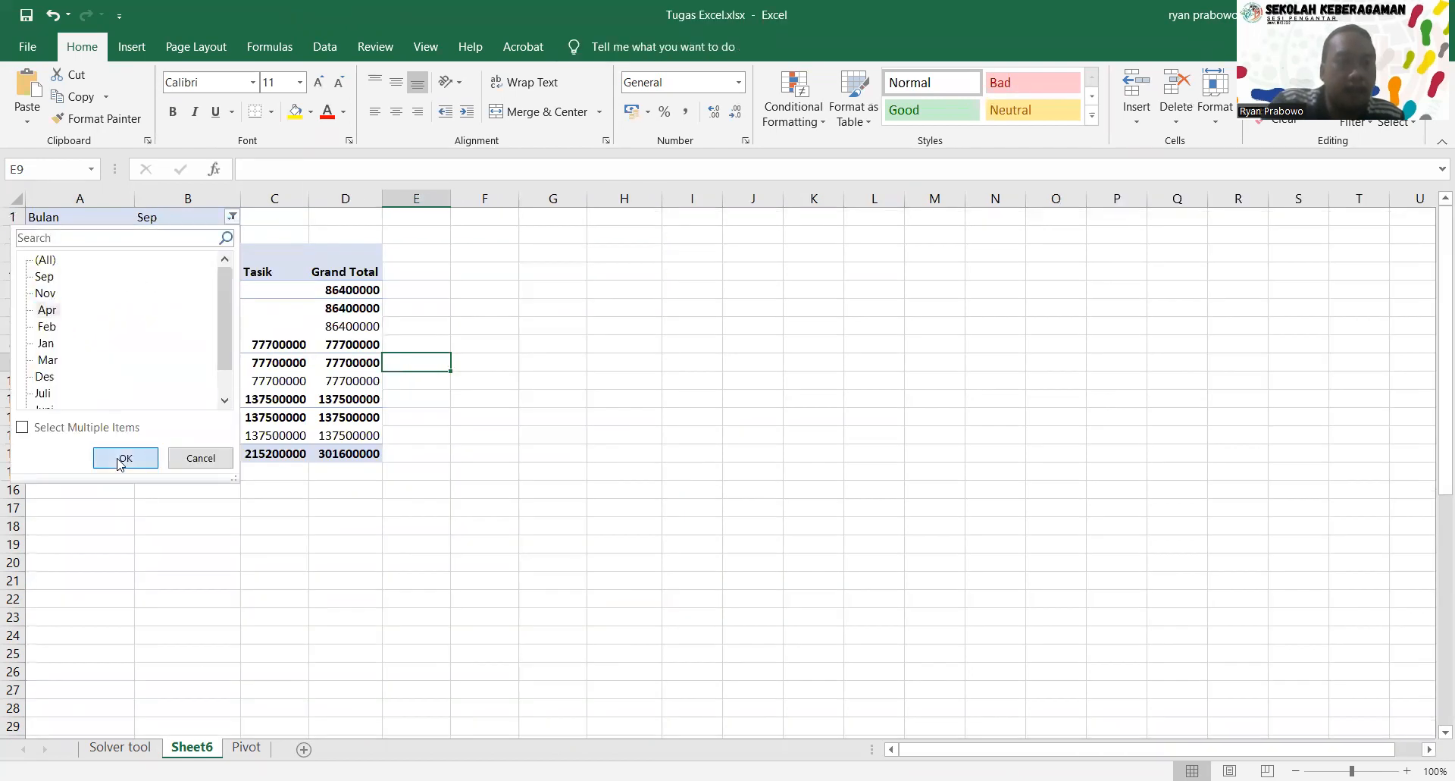
pyautogui.click(232, 217)
pyautogui.click(337, 290)
pyautogui.moveTo(338, 289); pyautogui.dragTo(83, 399)
pyautogui.click(214, 220)
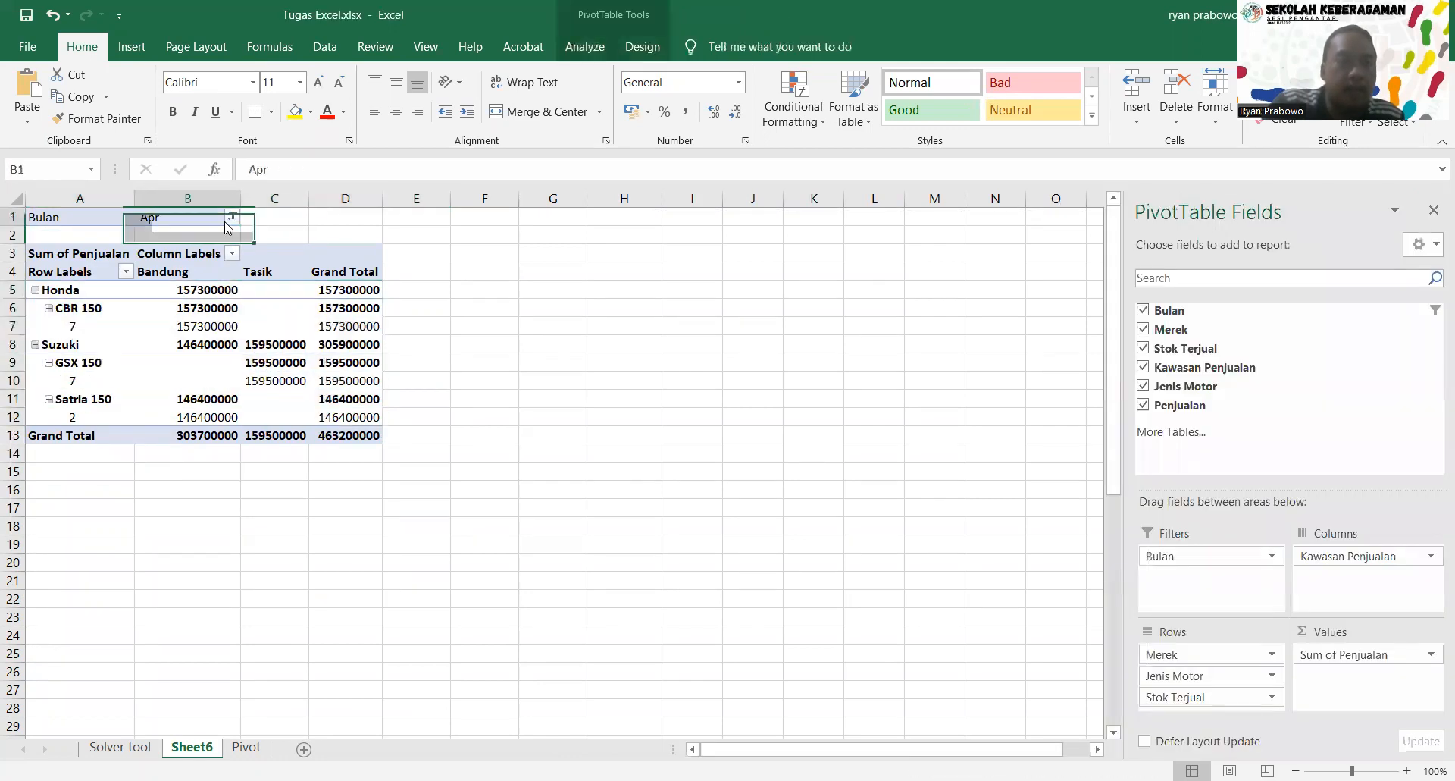
# Reset the Bulan filter to (All).
pyautogui.click(230, 218)
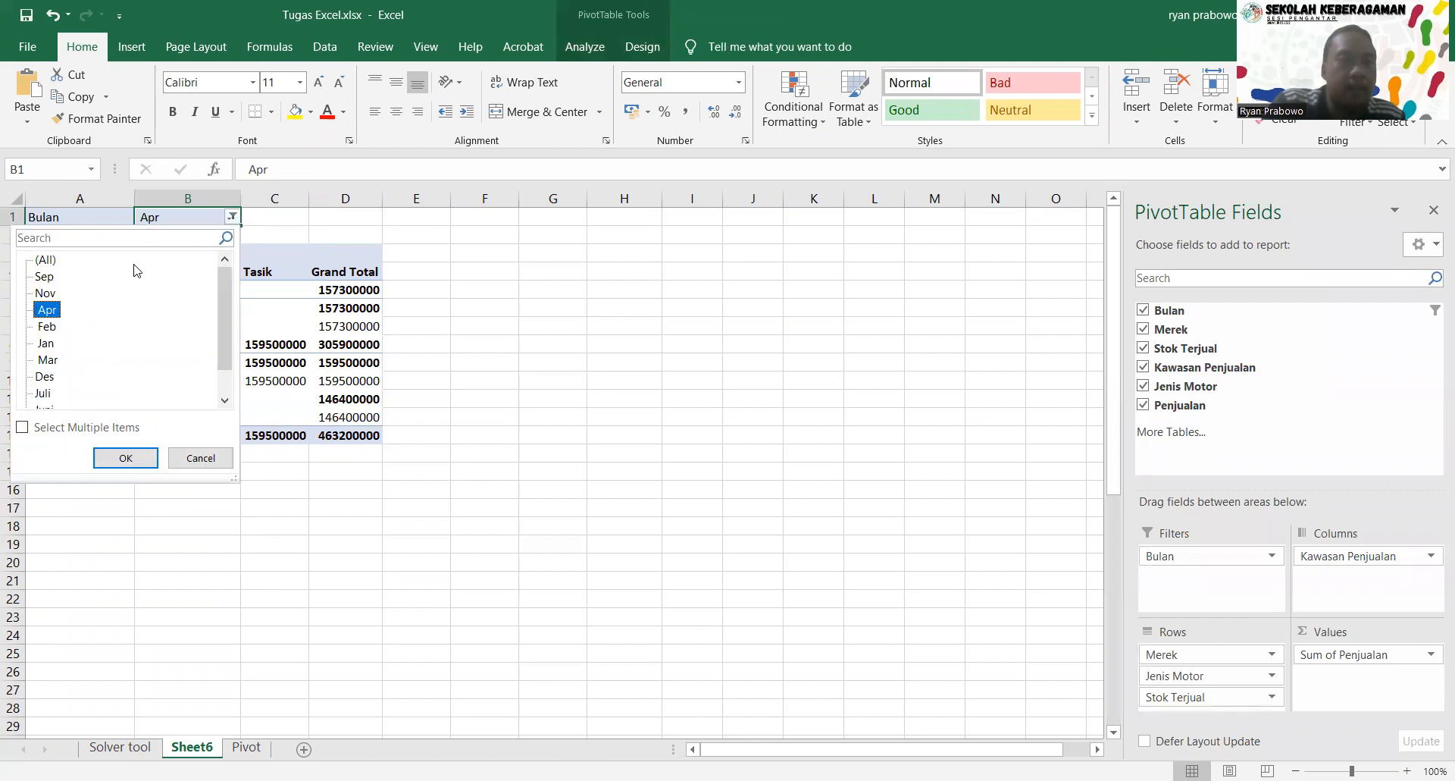
pyautogui.click(59, 260)
pyautogui.click(126, 458)
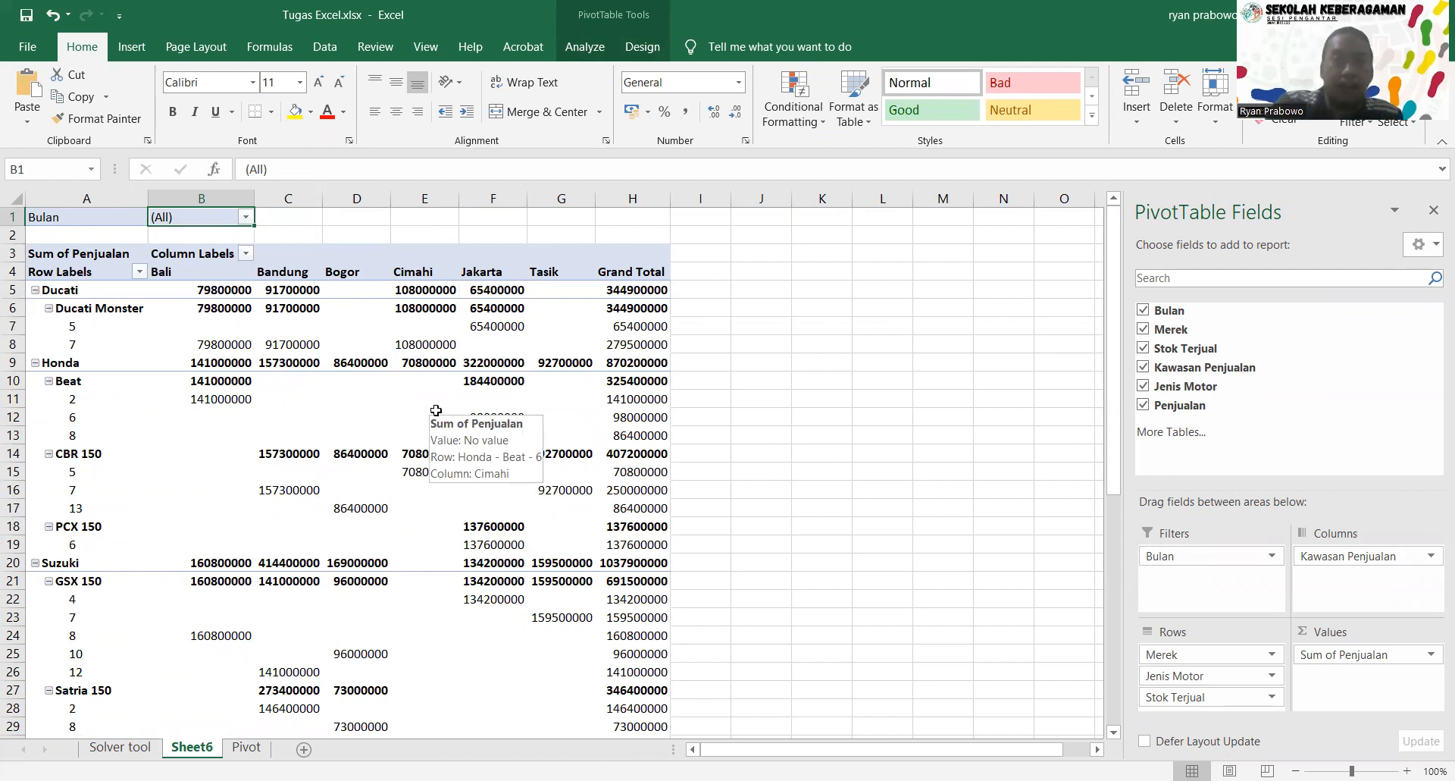
pyautogui.click(584, 46)
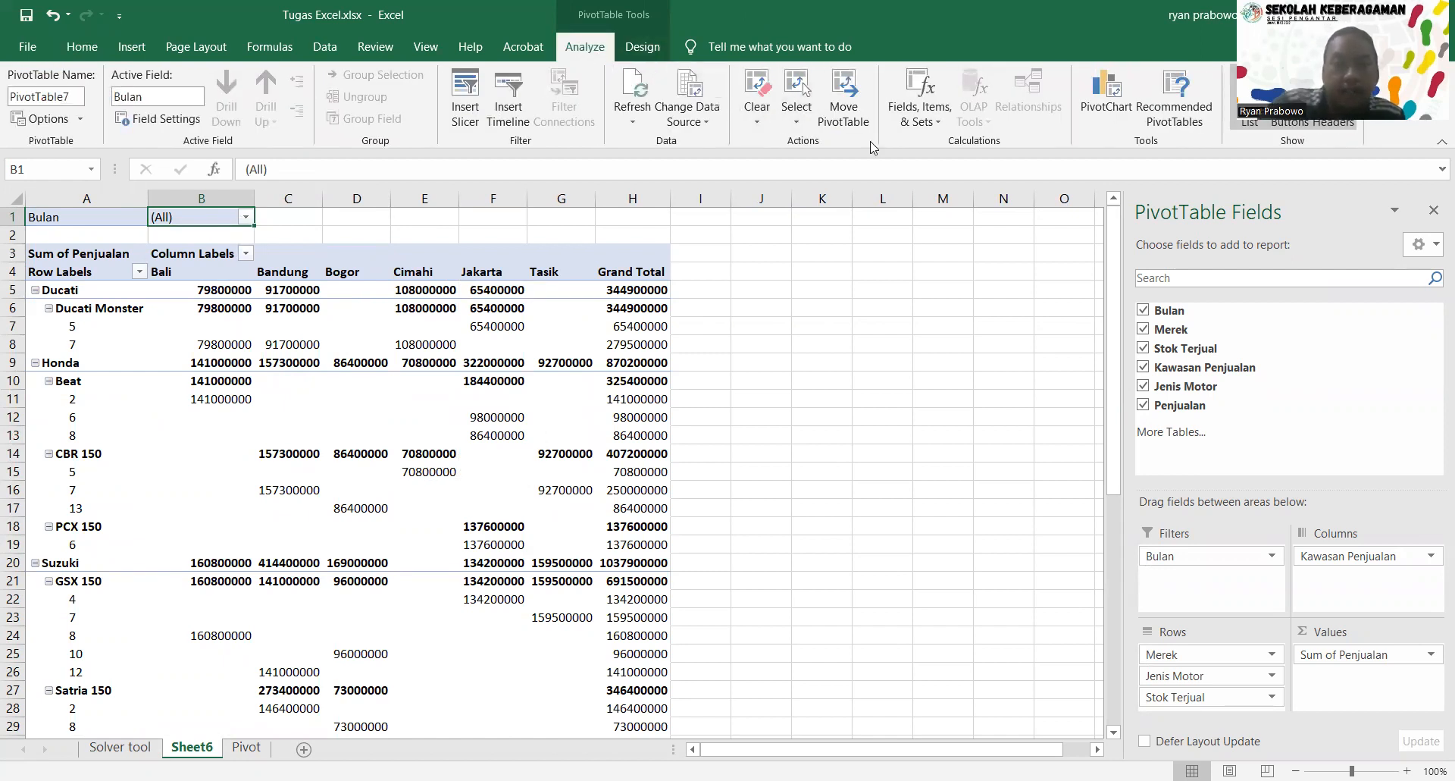
pyautogui.click(910, 114)
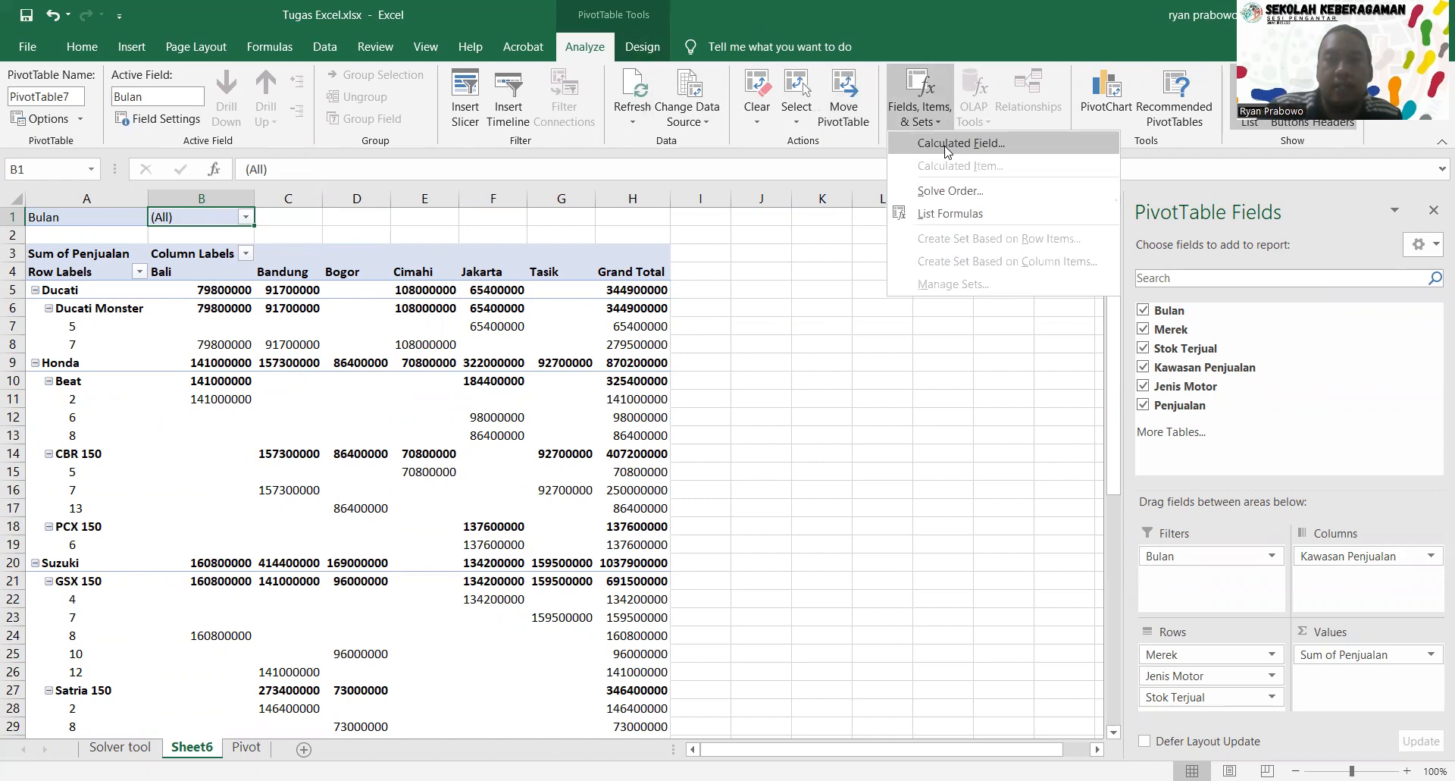
pyautogui.click(945, 146)
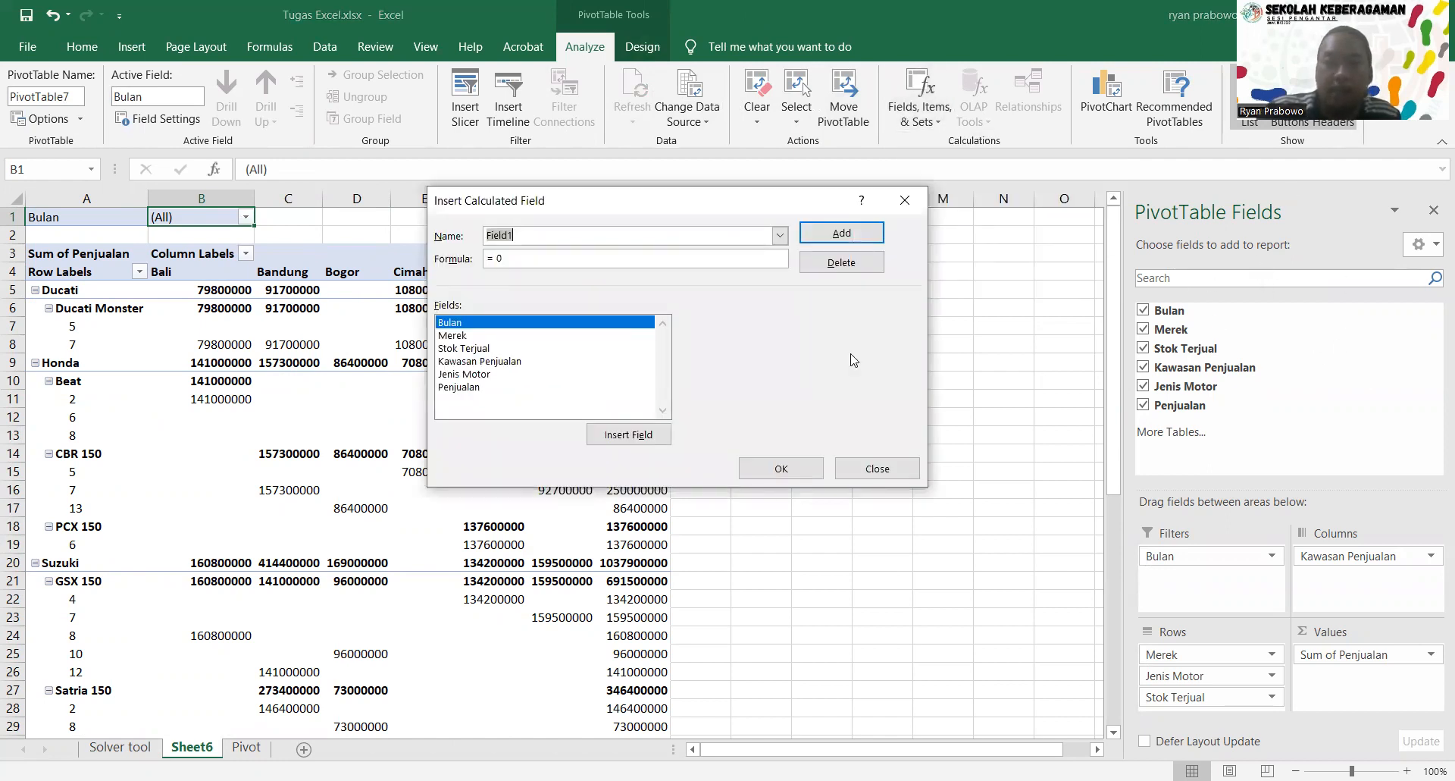
pyautogui.click(601, 256)
pyautogui.press('BackSpace')
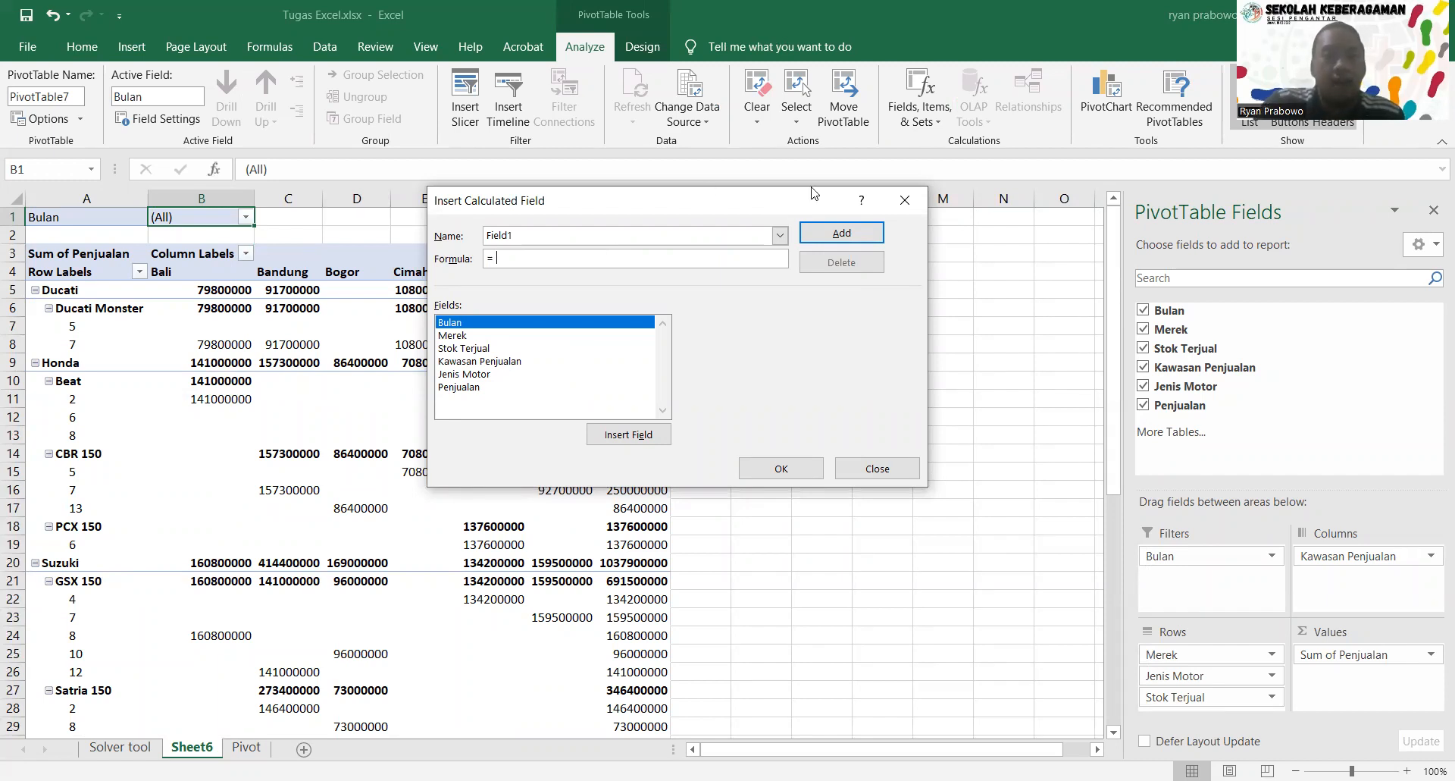
pyautogui.click(903, 199)
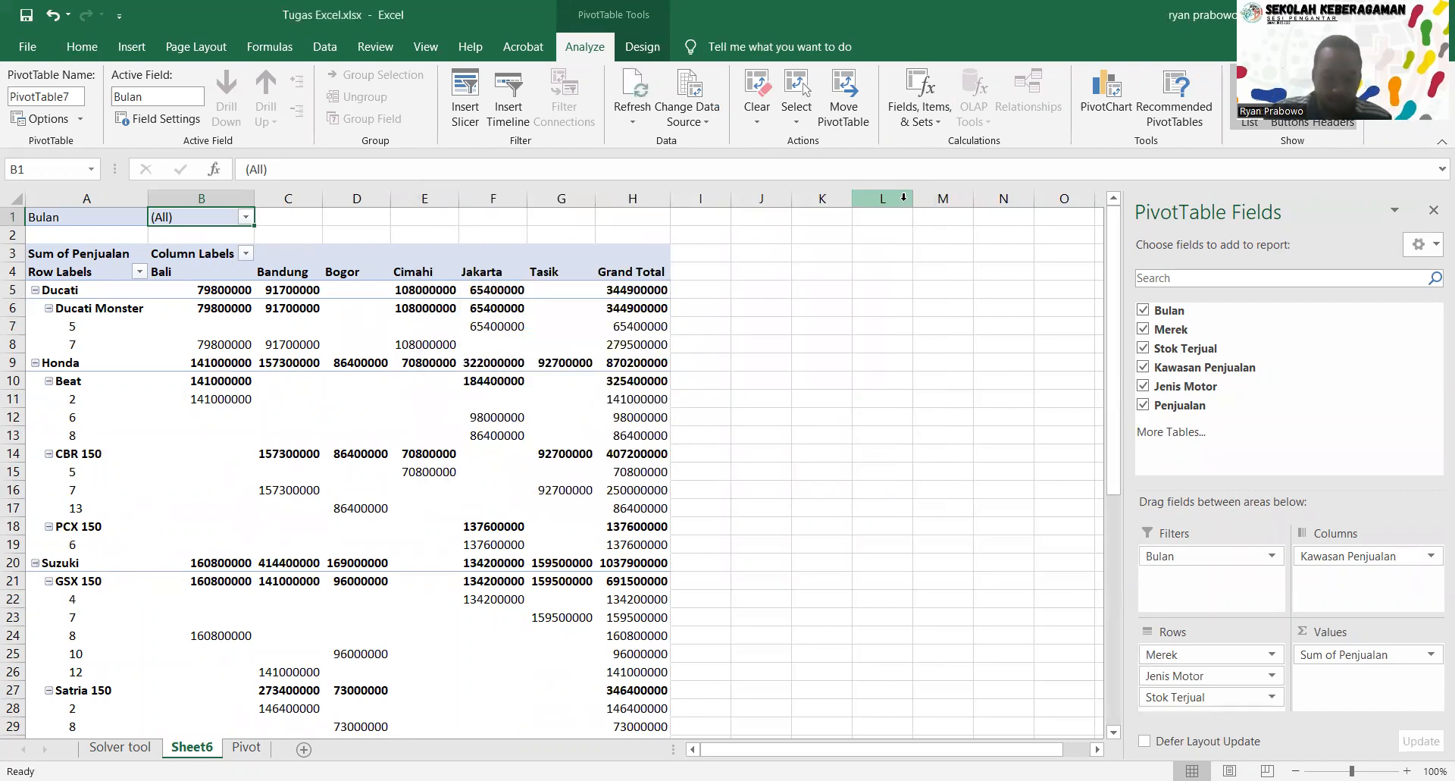
# Sort the PivotTable's brands by their Bali sales from smallest to largest.
pyautogui.rightClick(163, 296)
pyautogui.press('Escape')
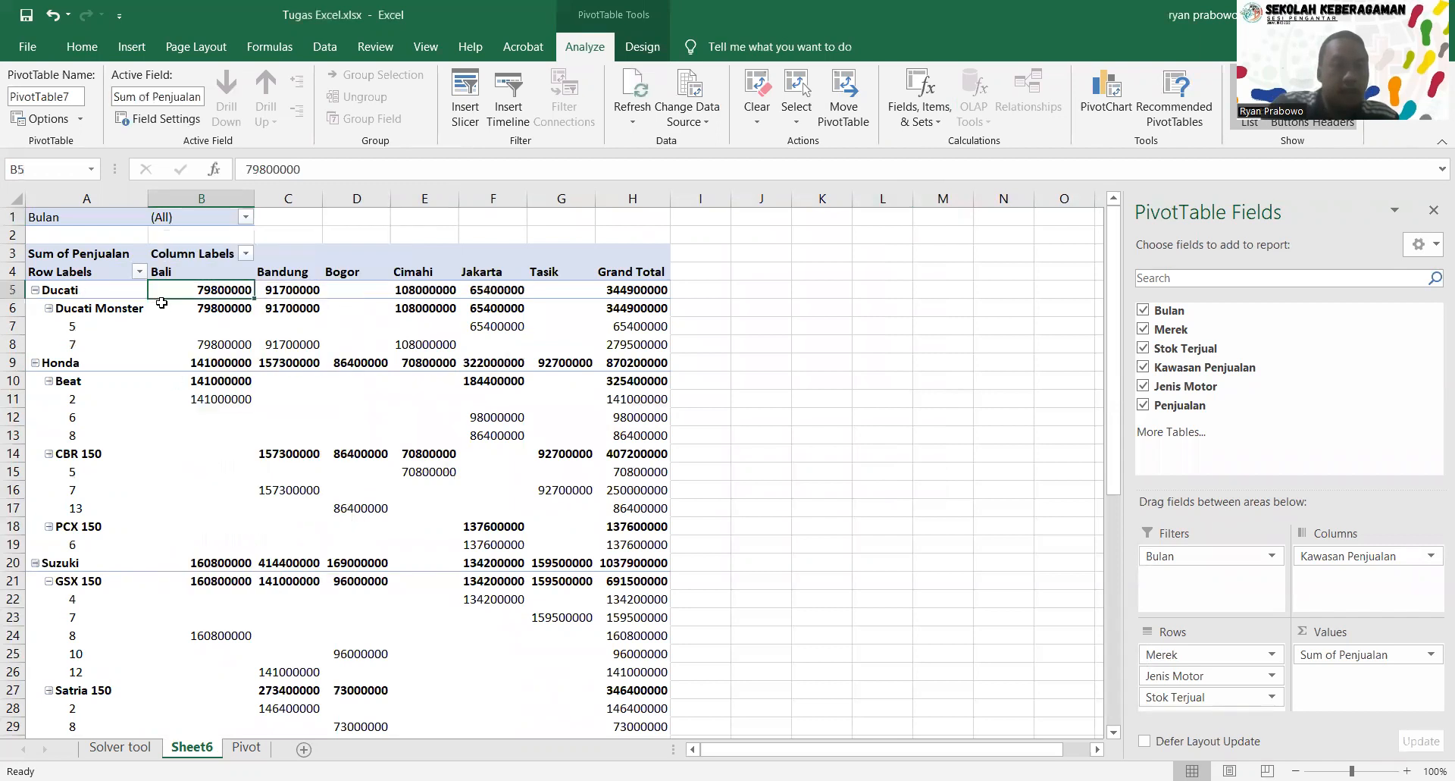
pyautogui.rightClick(189, 289)
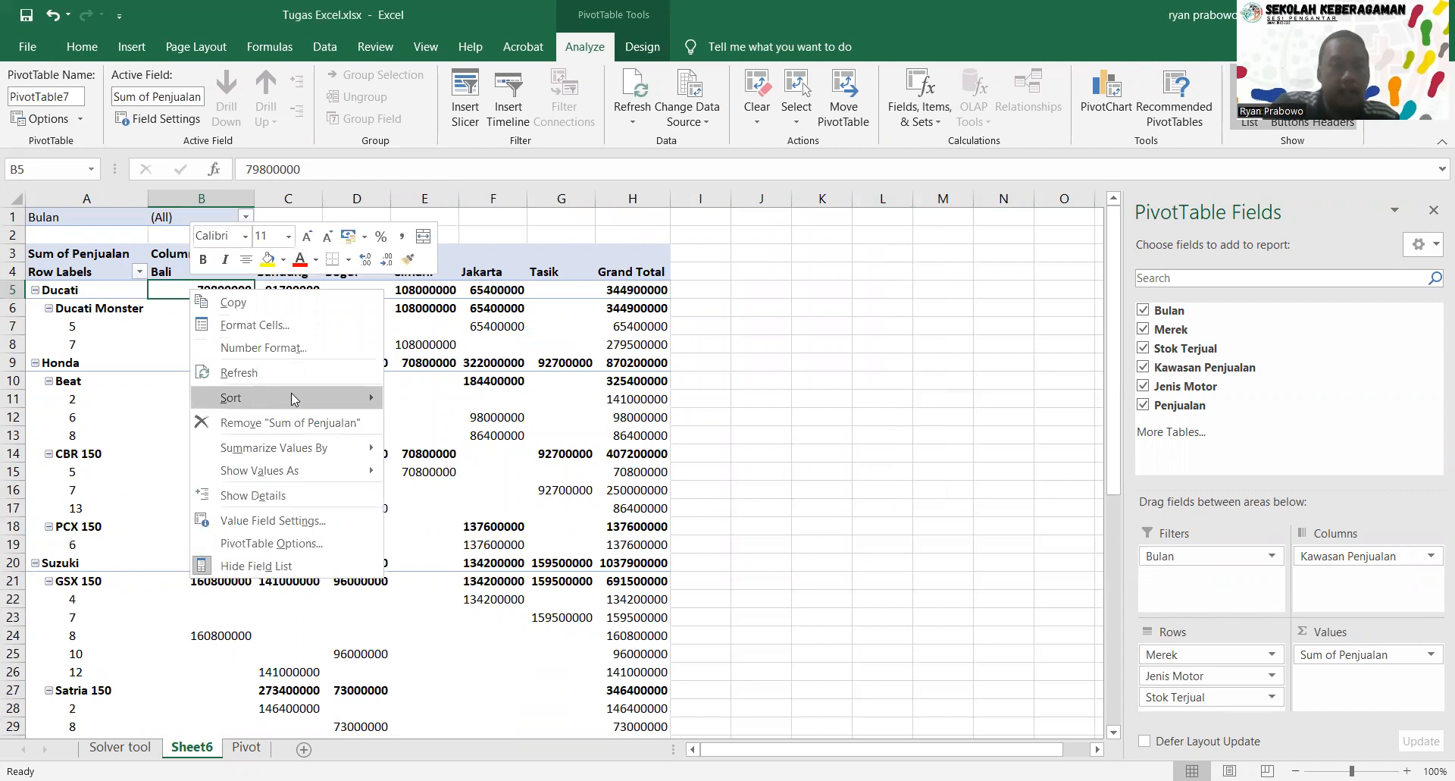
pyautogui.rightClick(161, 287)
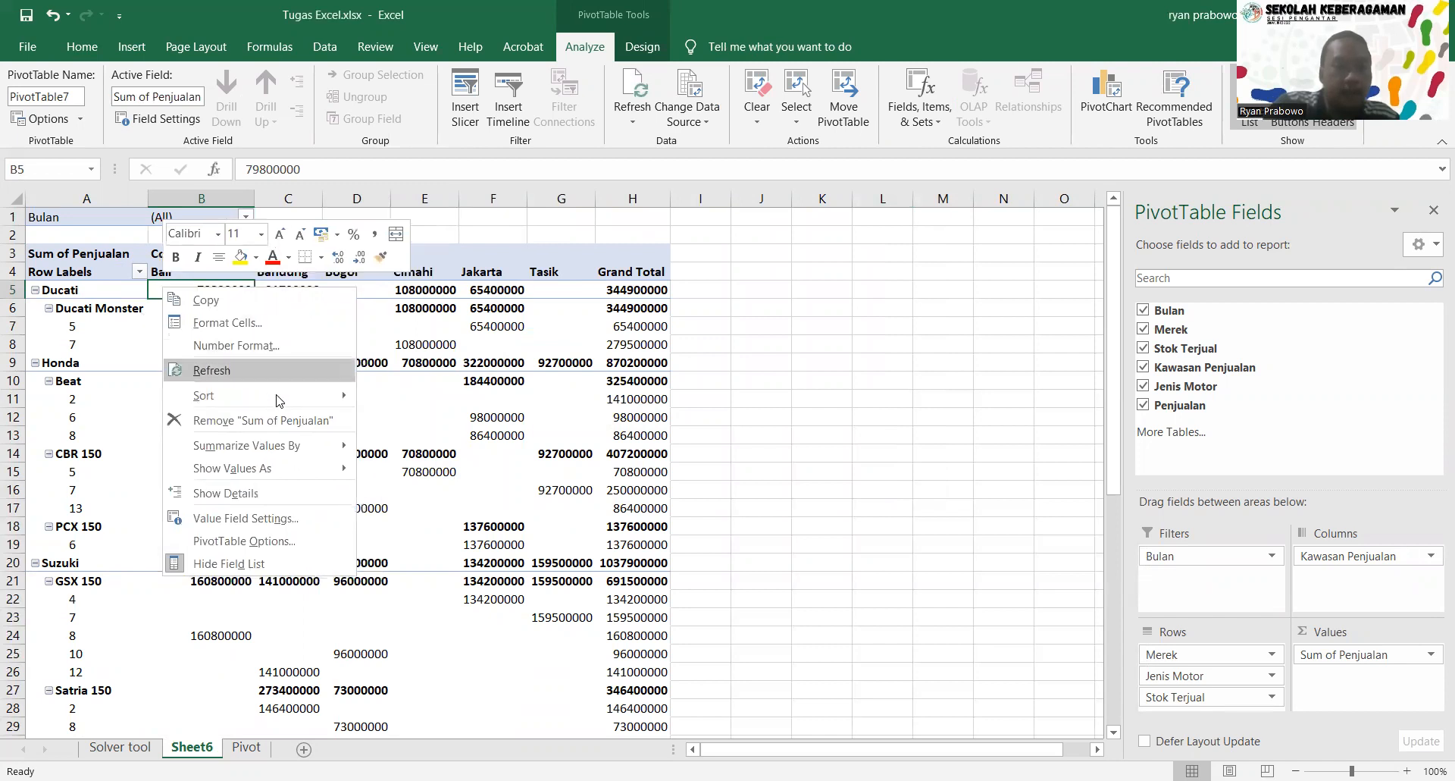
pyautogui.moveTo(276, 400)
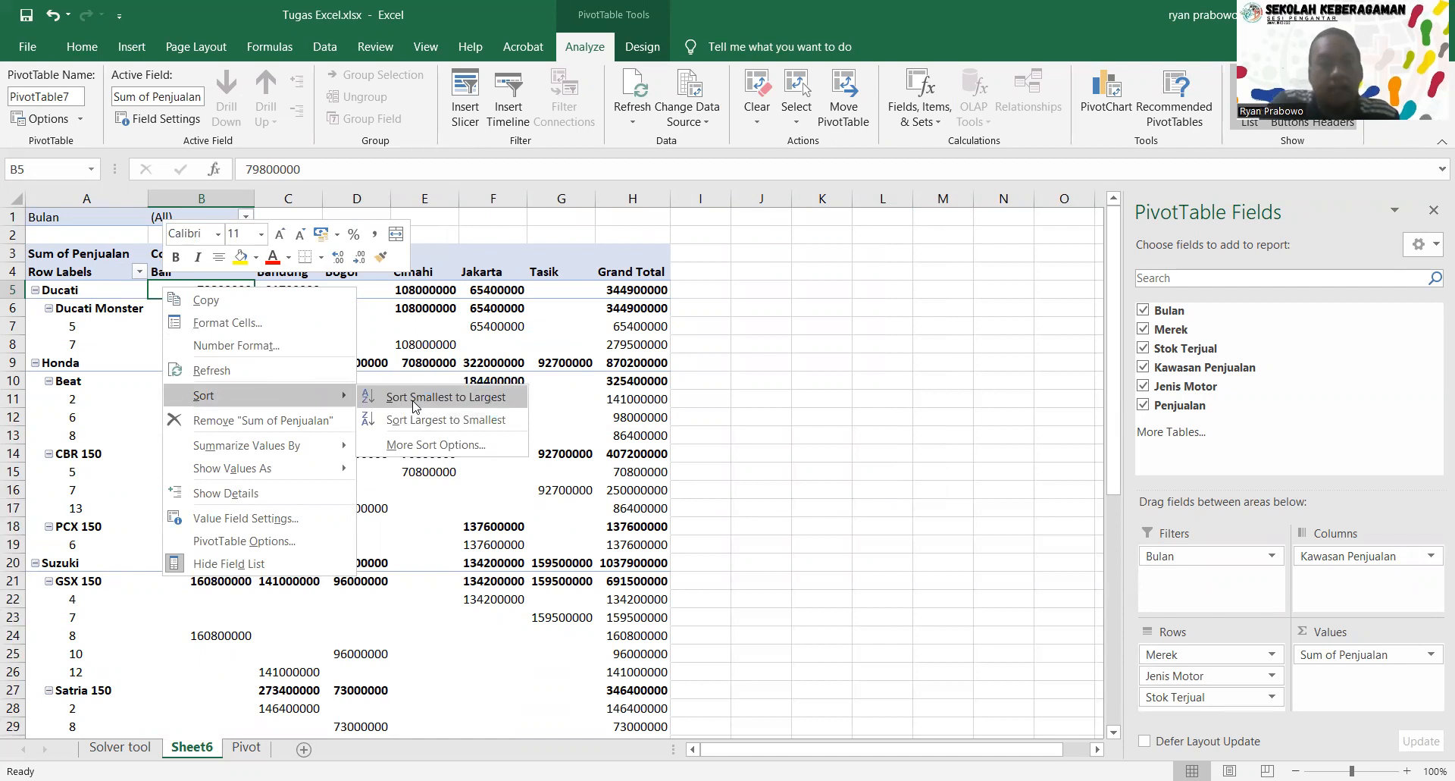
pyautogui.click(415, 402)
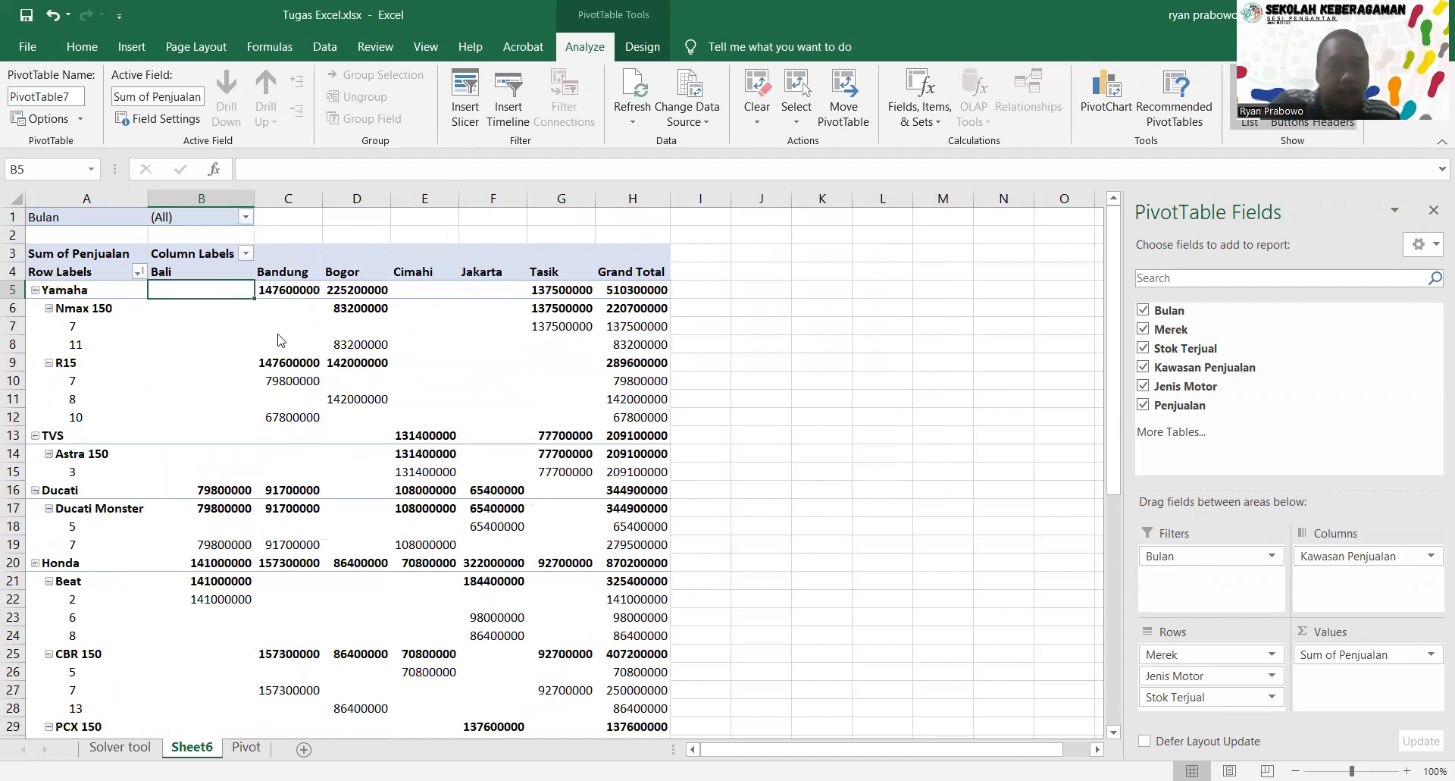
# Sort the PivotTable's brands by their Bali sales from largest to smallest.
pyautogui.rightClick(227, 292)
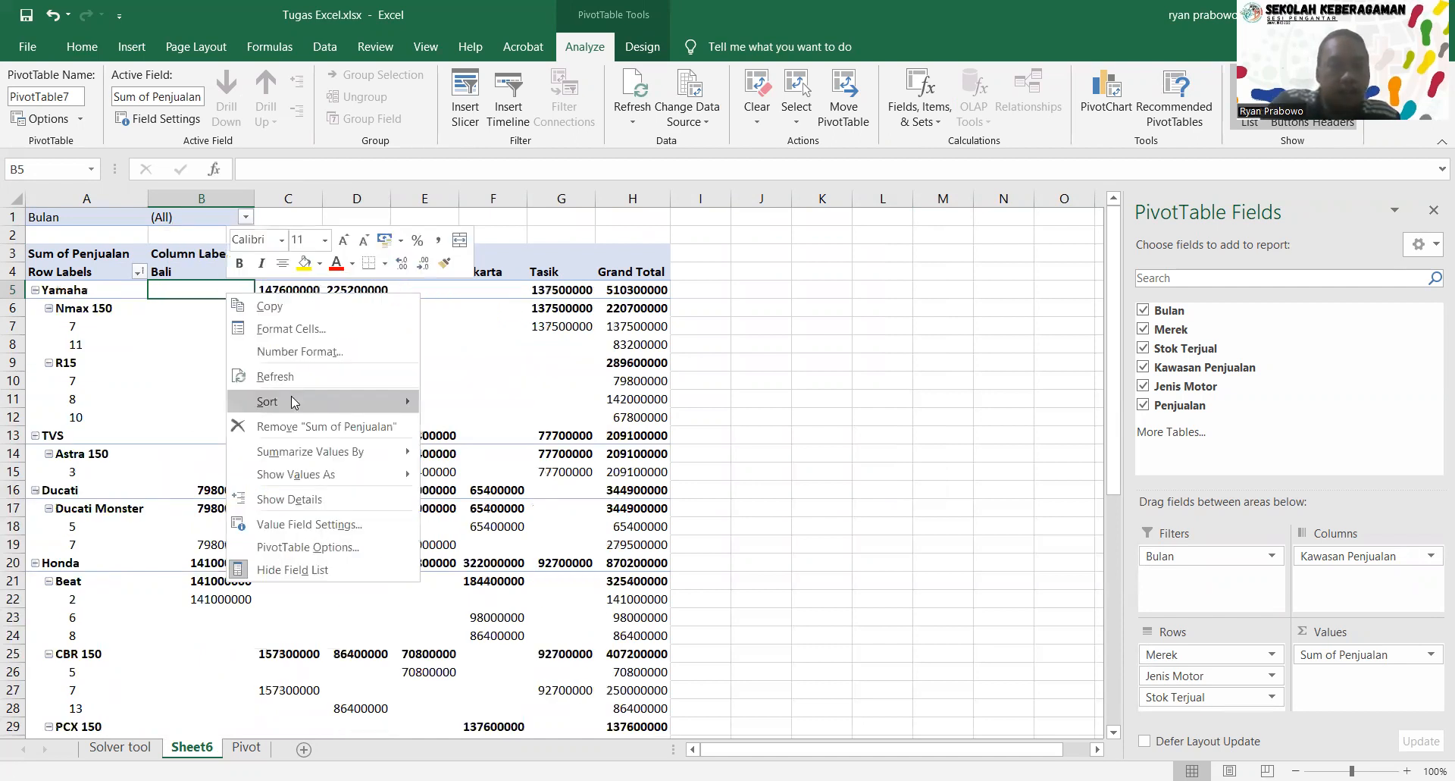
pyautogui.click(453, 422)
pyautogui.rightClick(219, 291)
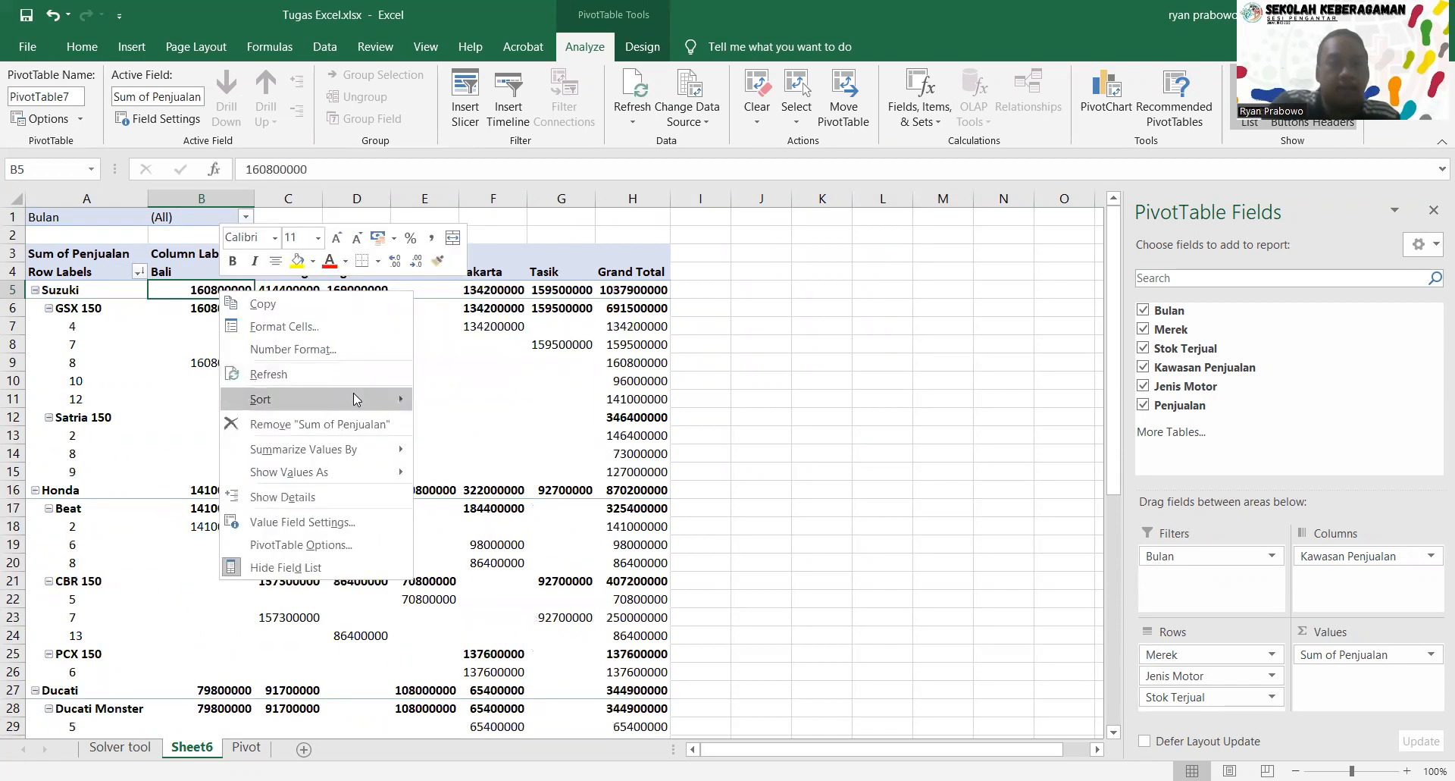
pyautogui.click(781, 437)
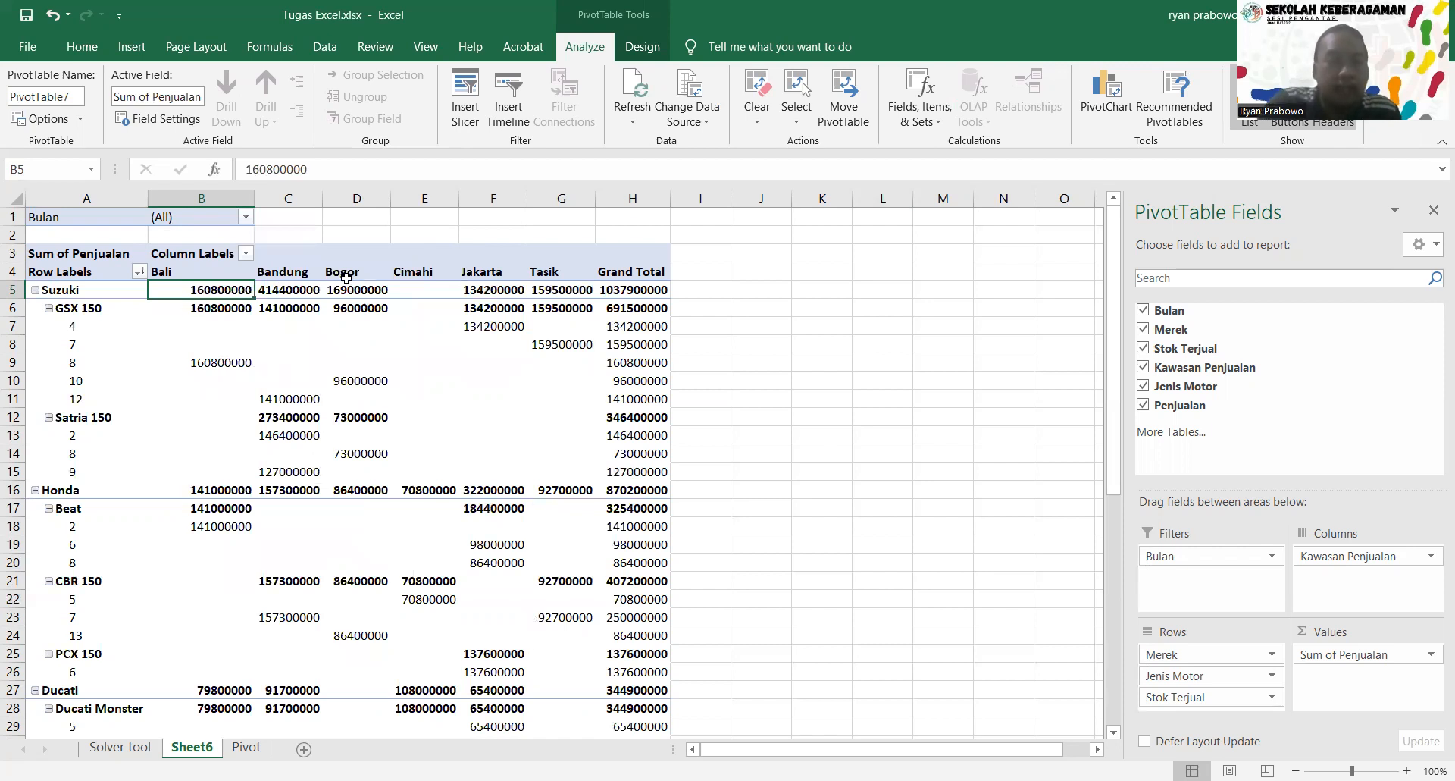
# Show the source records behind Suzuki's Bali total on a new sheet twice, returning to the PivotTable on Sheet6 each time.
pyautogui.doubleClick(228, 287)
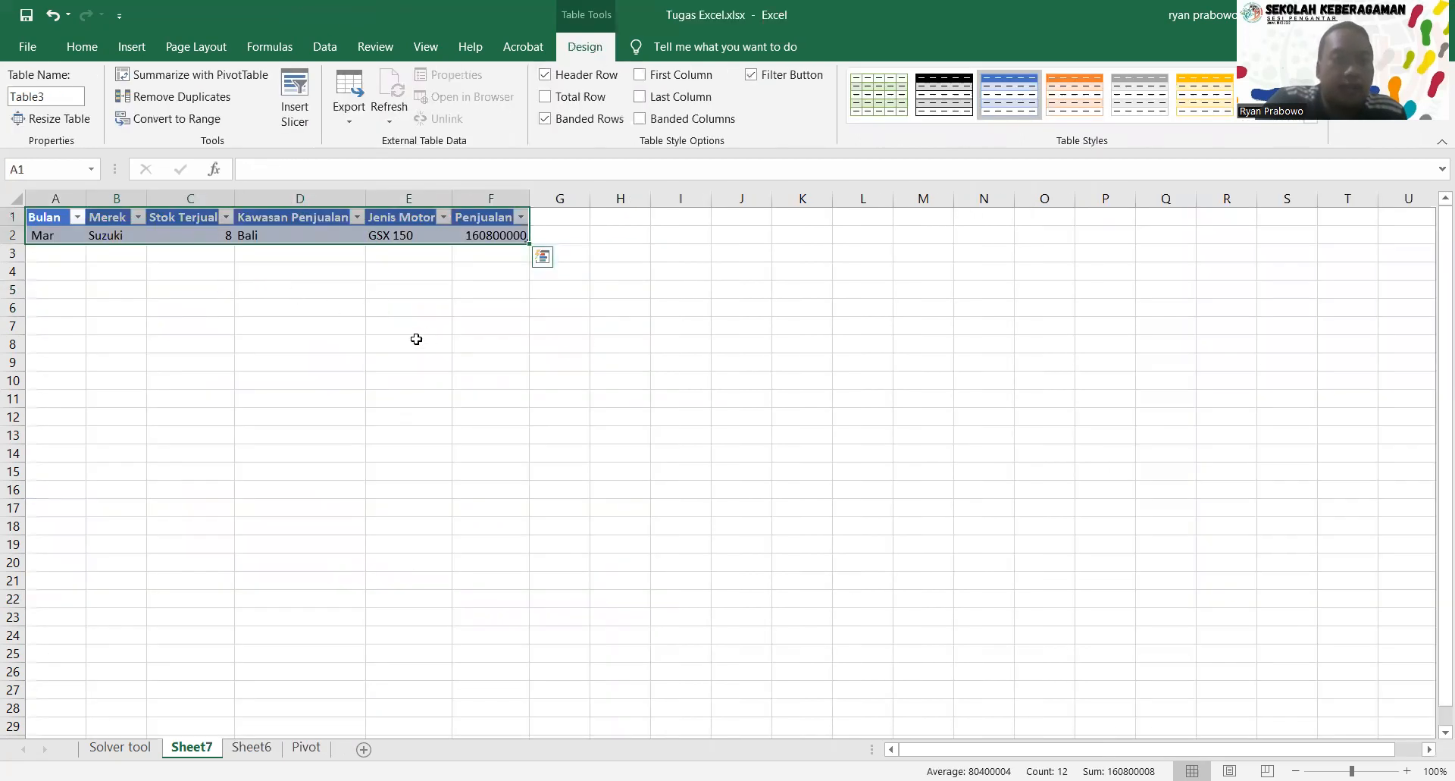
pyautogui.click(326, 323)
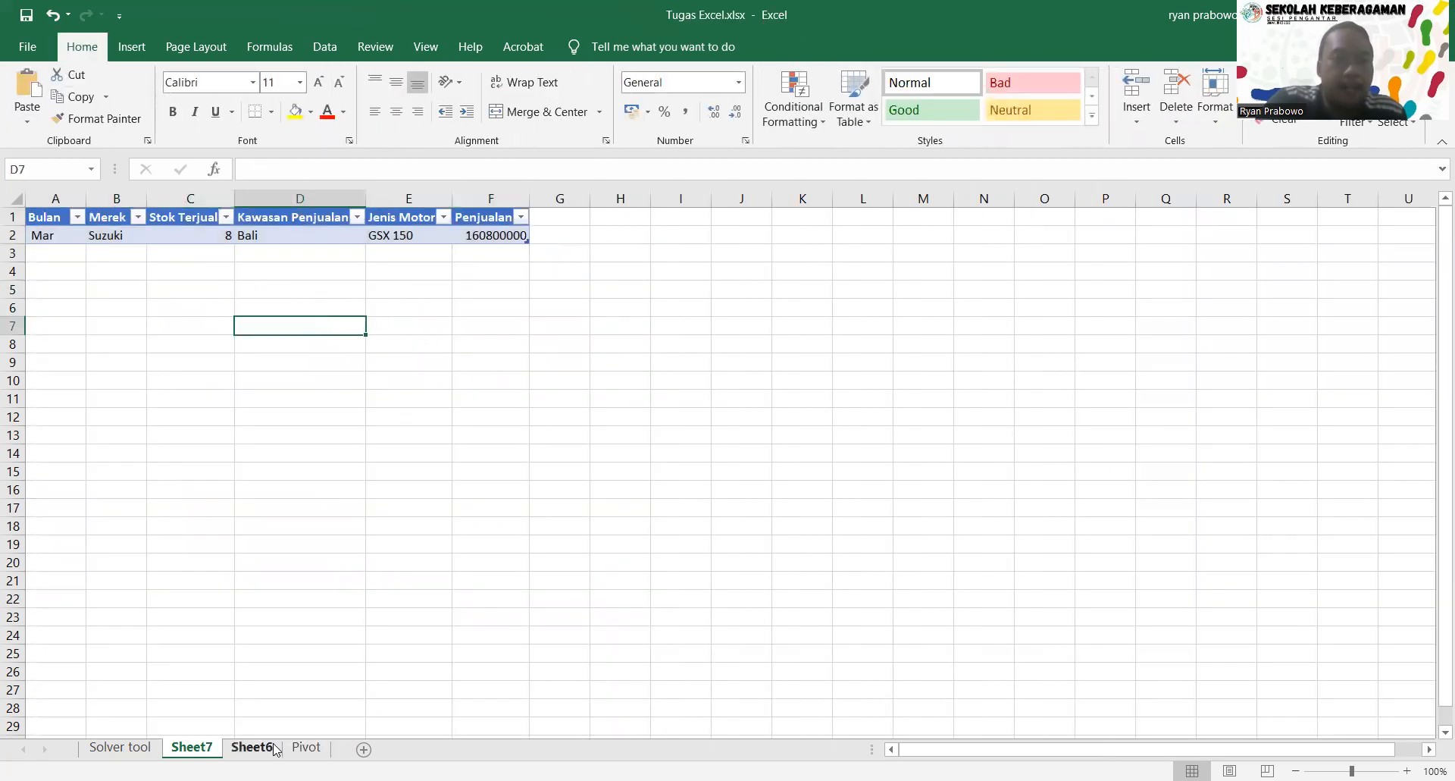
pyautogui.click(251, 748)
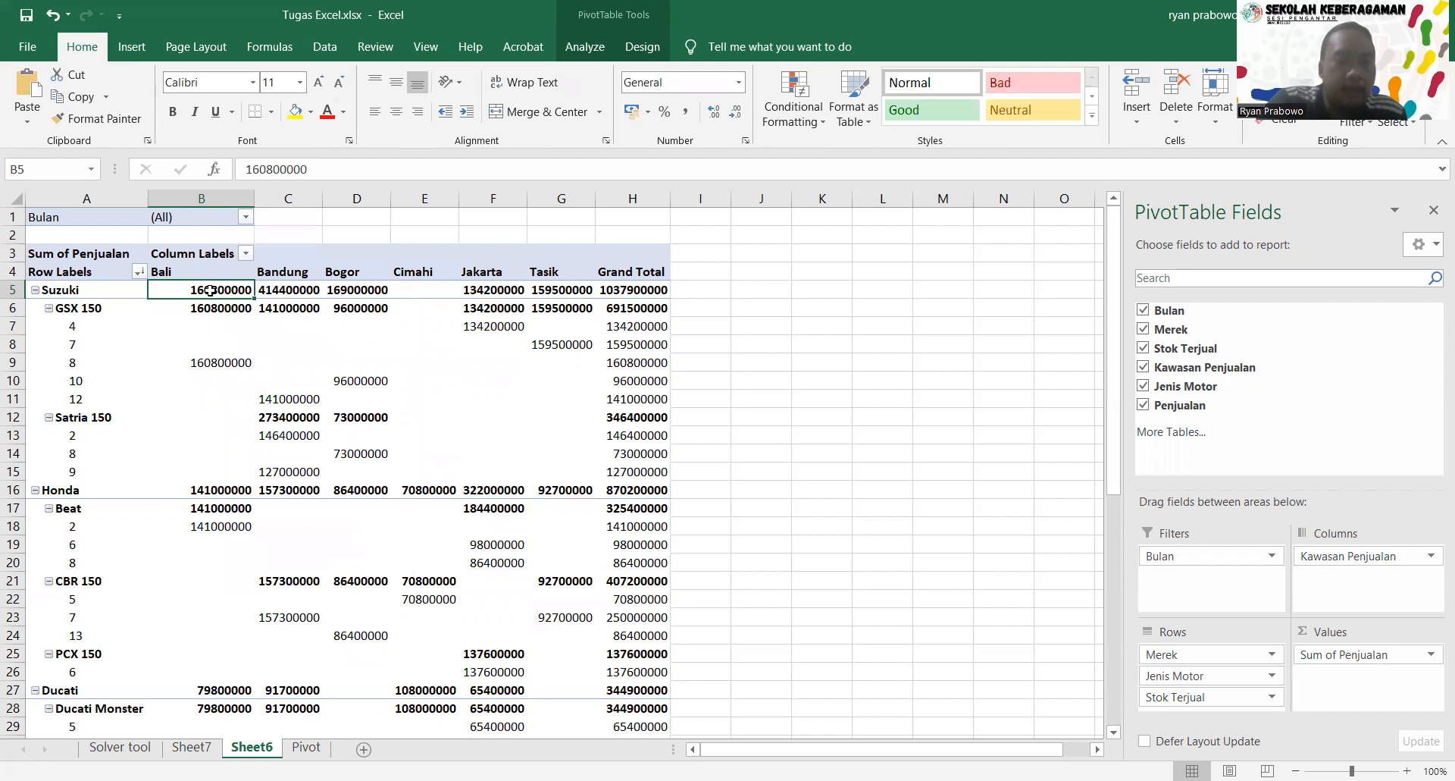
pyautogui.doubleClick(210, 289)
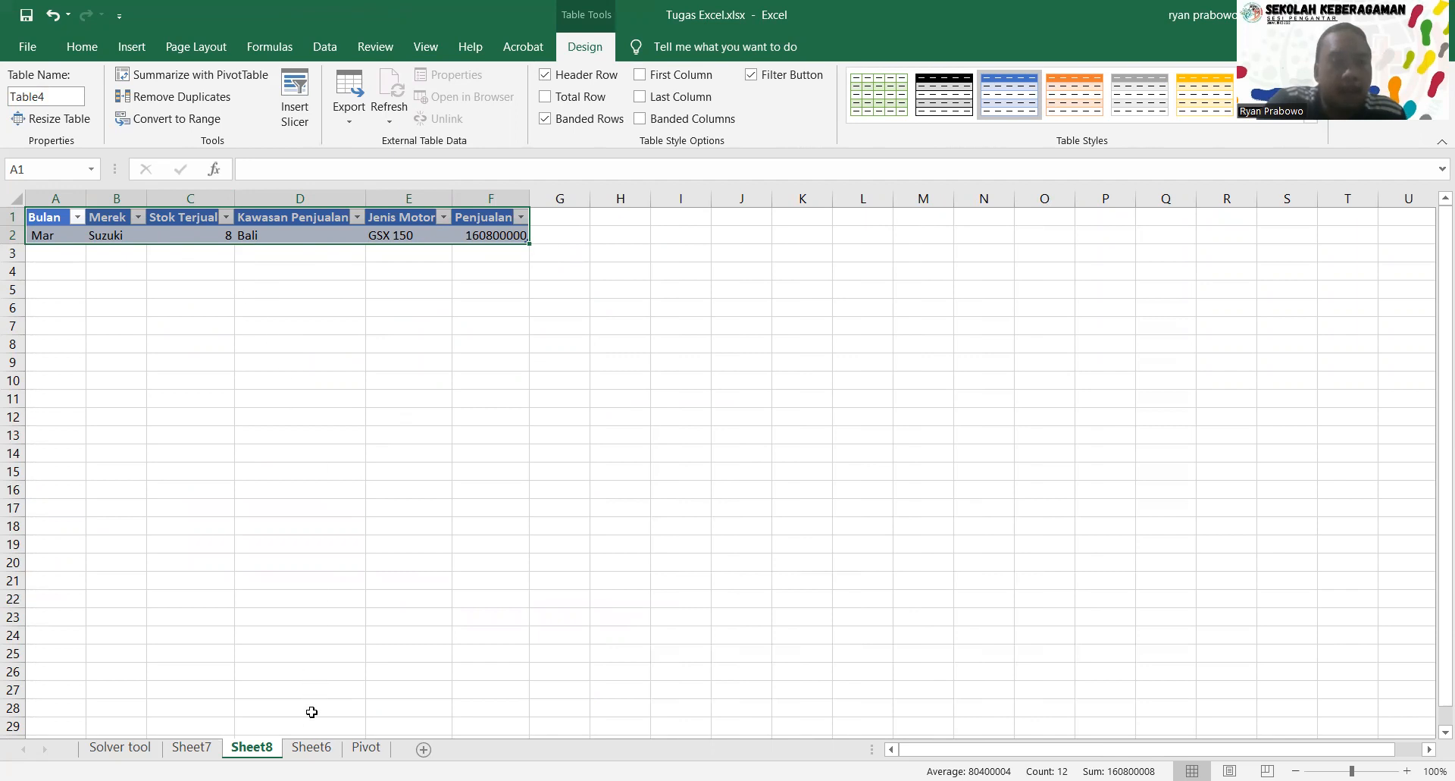
pyautogui.click(311, 748)
# Show the Sum of Penjualan values as % of Grand Total.
pyautogui.click(415, 273)
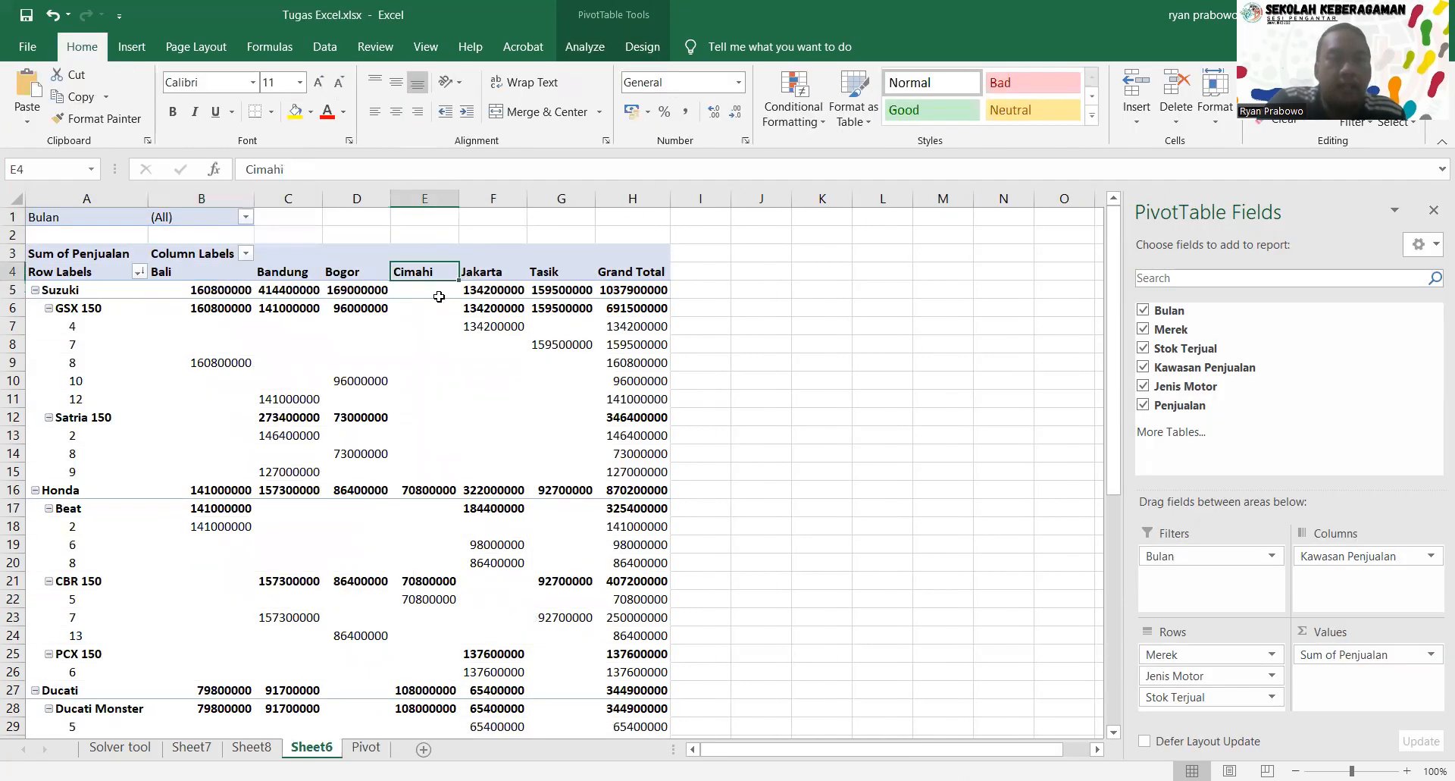
pyautogui.click(354, 307)
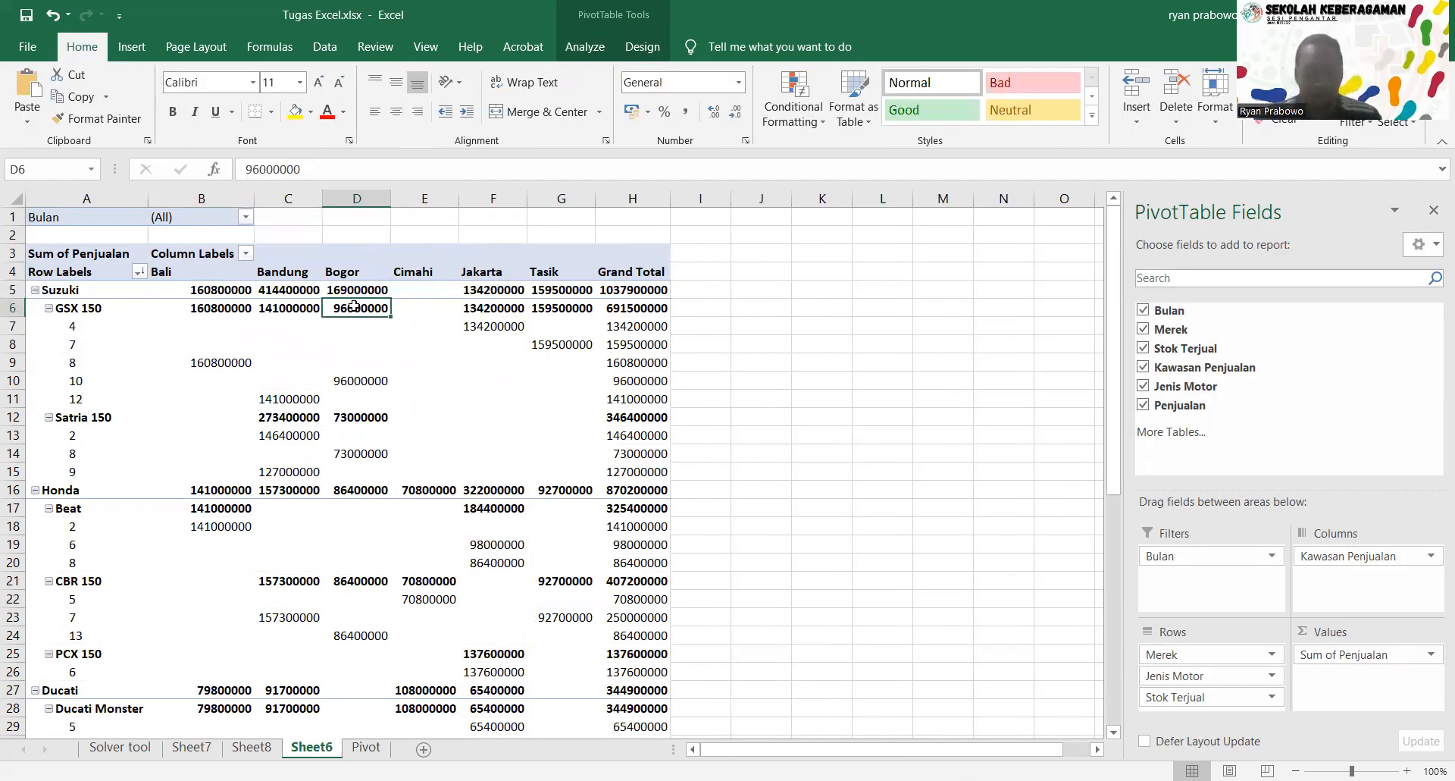
pyautogui.moveTo(354, 306)
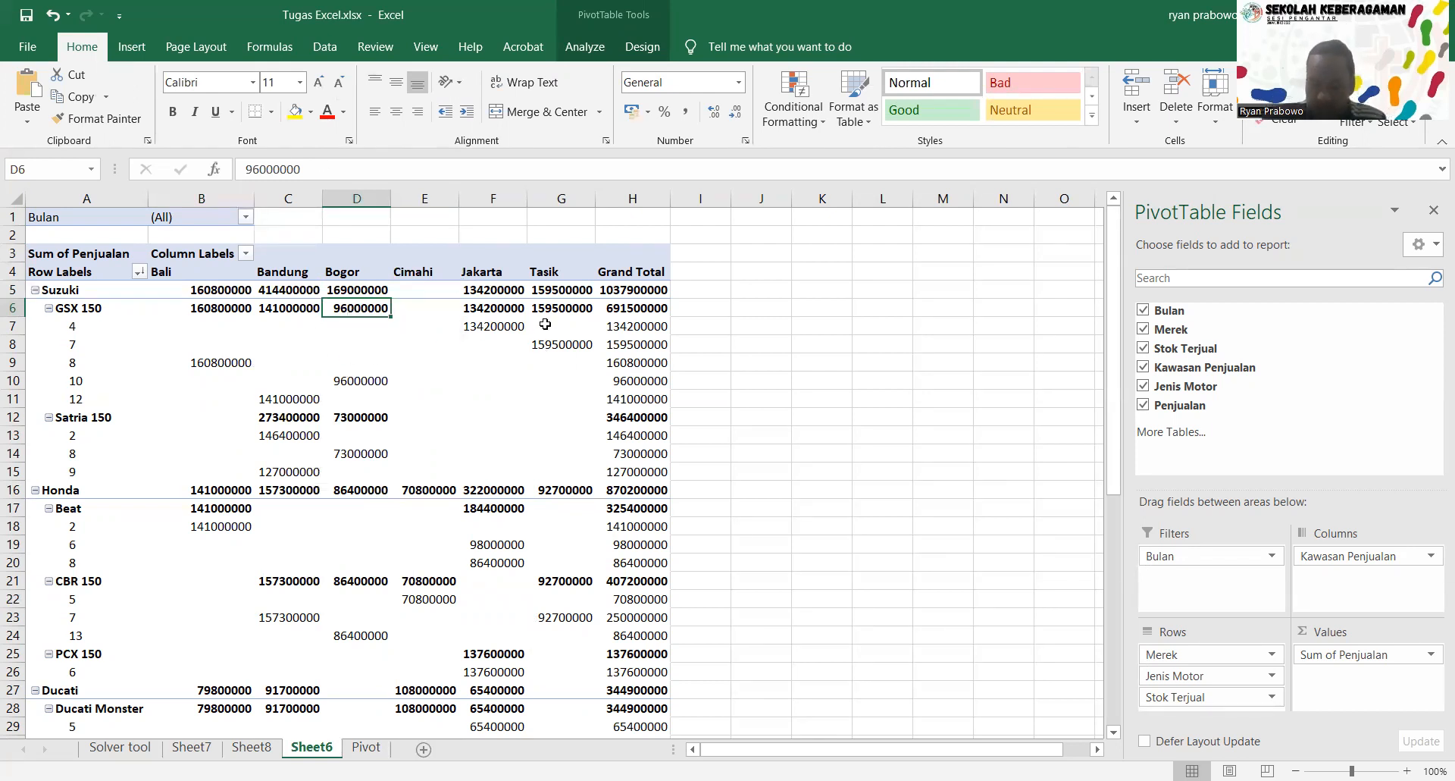
pyautogui.moveTo(545, 323)
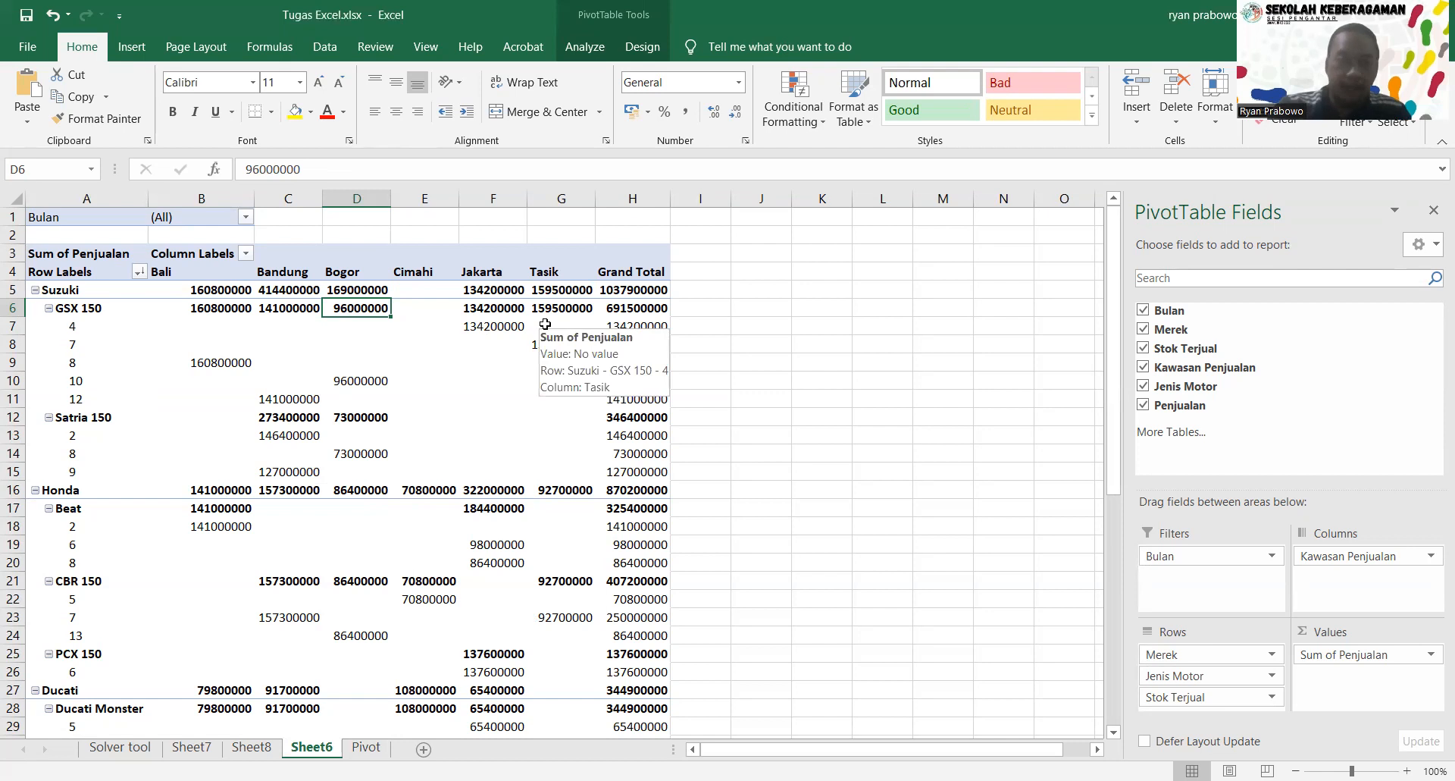
pyautogui.rightClick(372, 309)
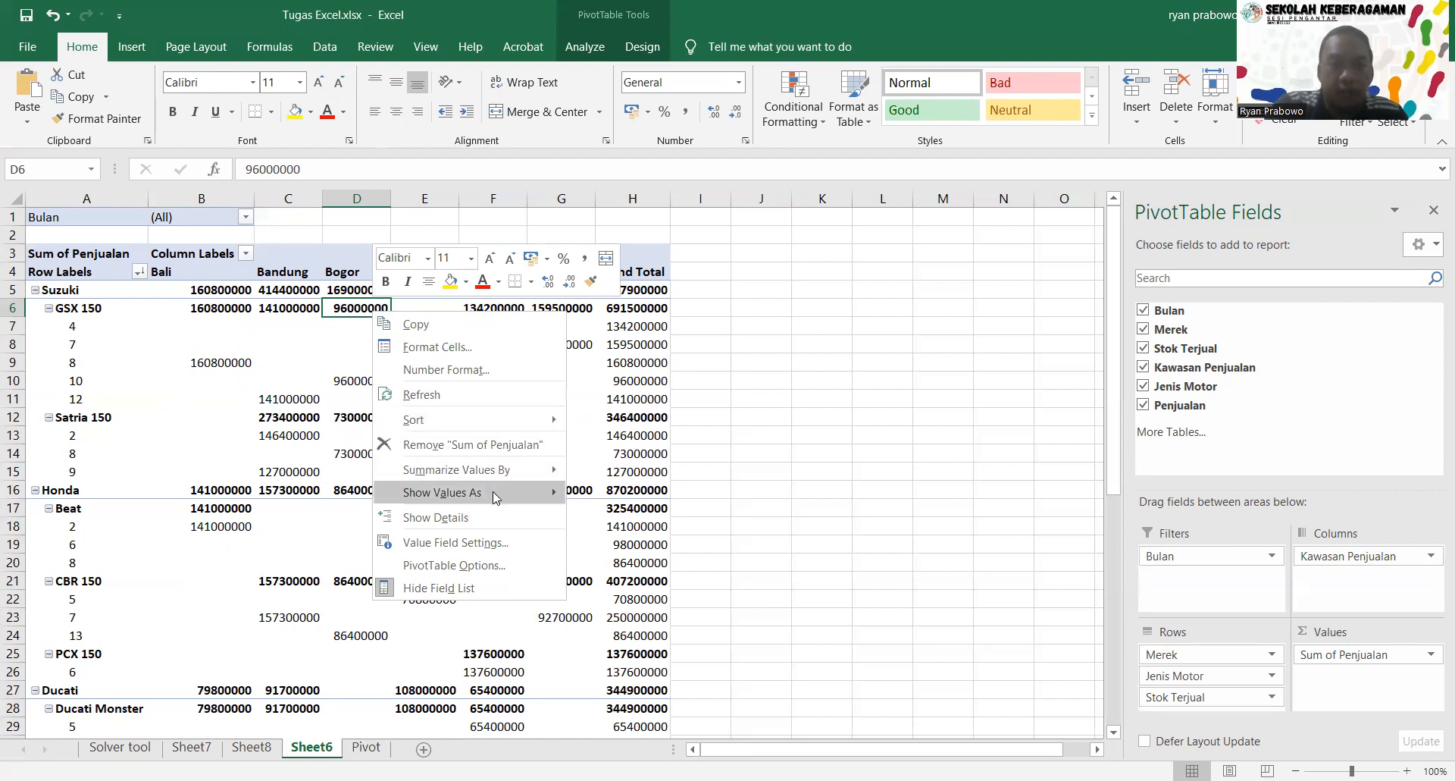
pyautogui.moveTo(540, 492)
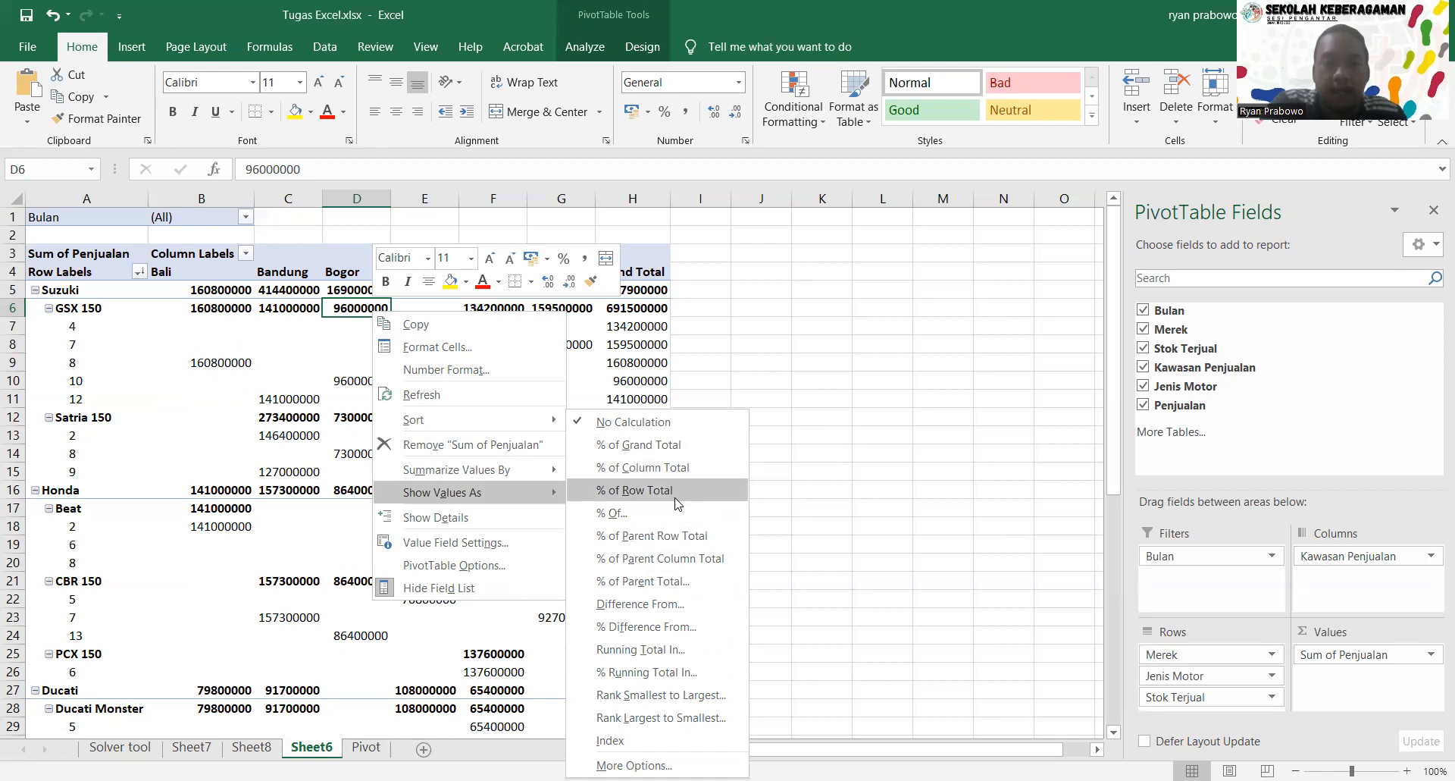
pyautogui.click(707, 441)
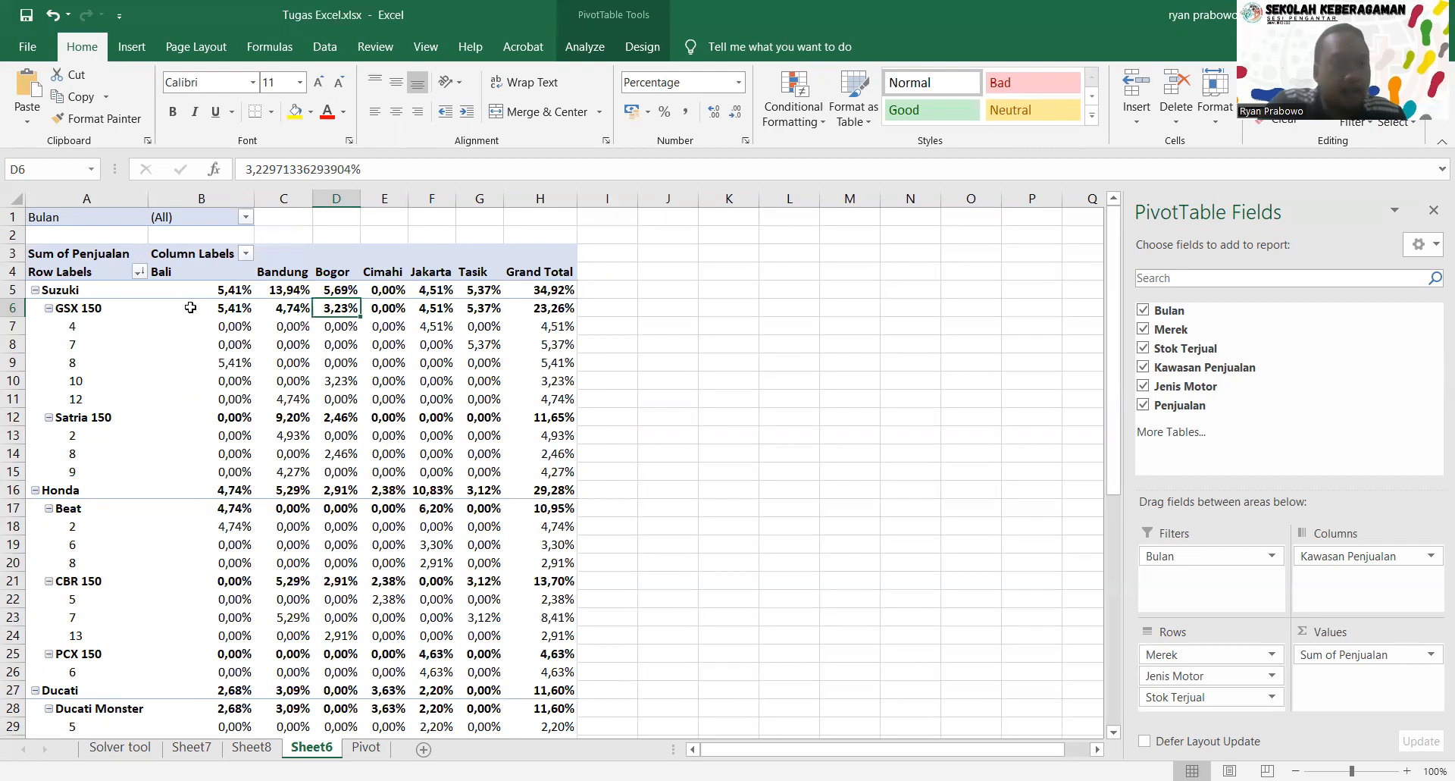
# Examine the Grand Total percentages of GSX 150 and Honda and the shares across the sales regions.
pyautogui.click(555, 309)
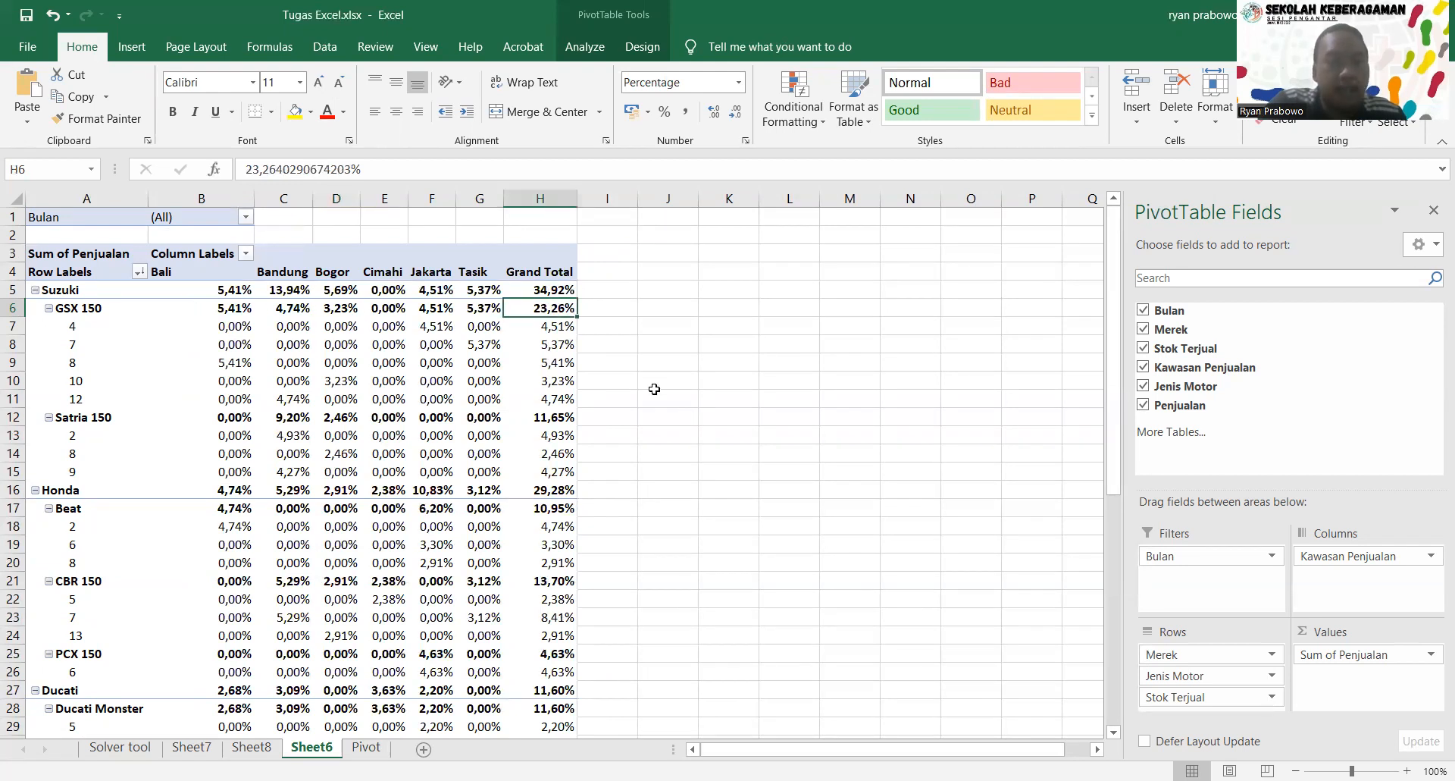
pyautogui.scroll(-3, 652, 376)
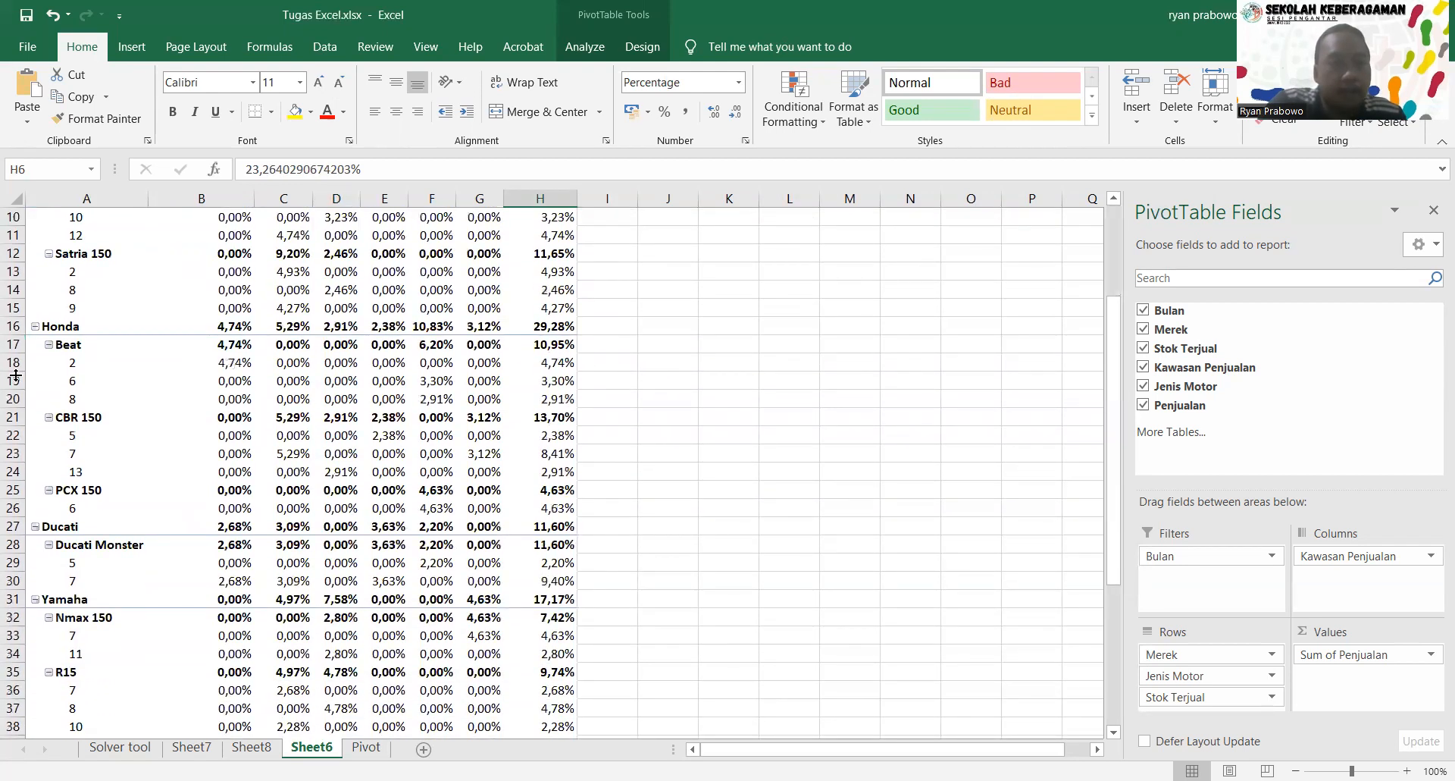
pyautogui.click(563, 326)
pyautogui.scroll(3, 563, 326)
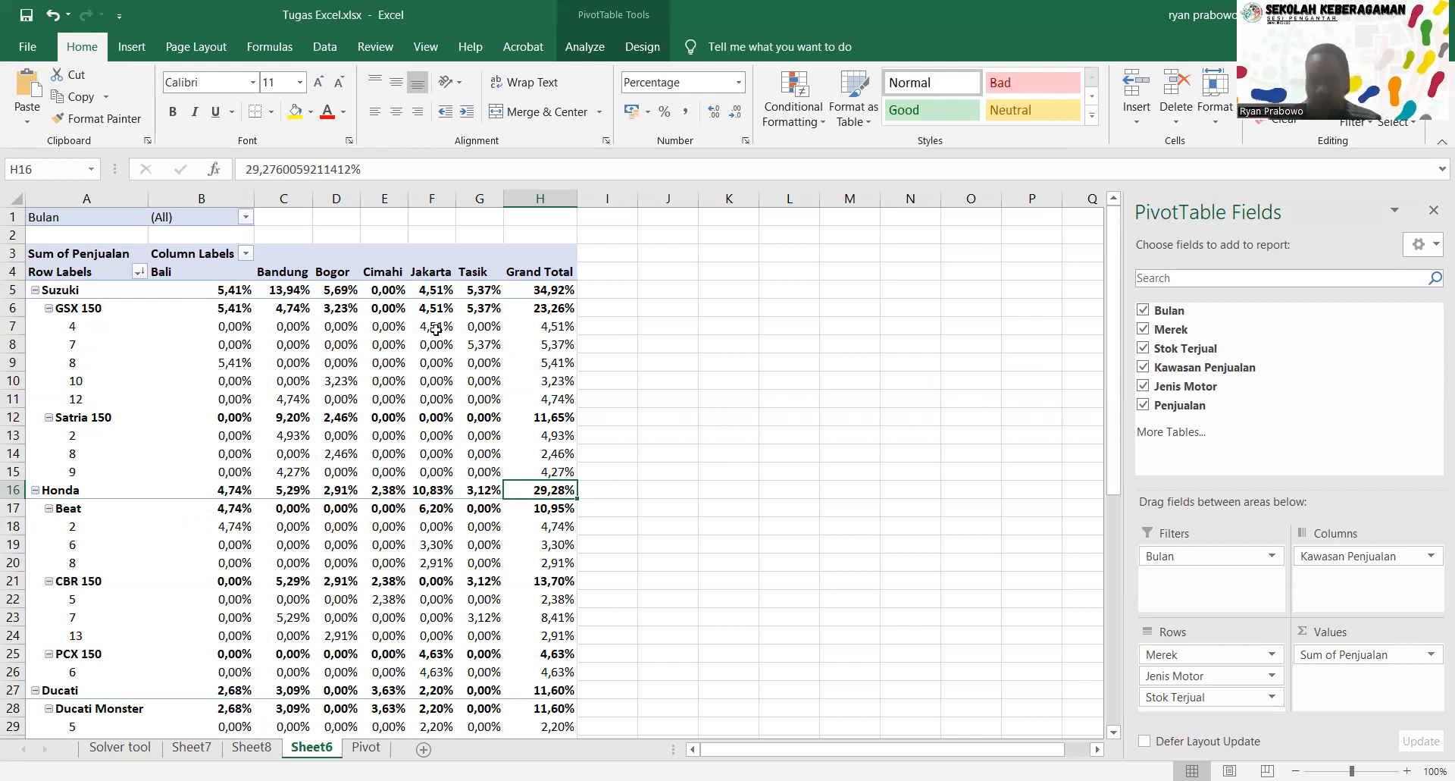
pyautogui.moveTo(436, 329)
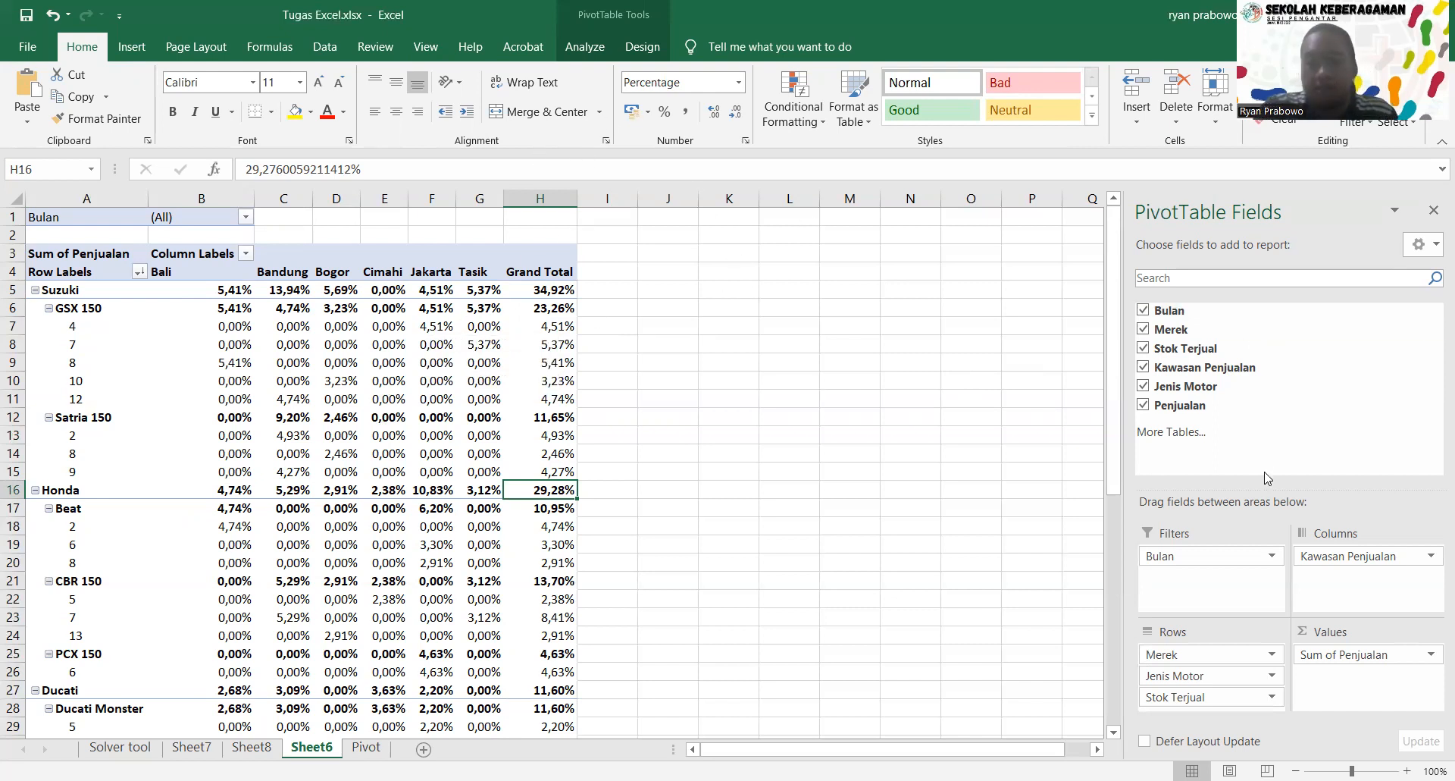
pyautogui.click(1431, 656)
pyautogui.click(1431, 657)
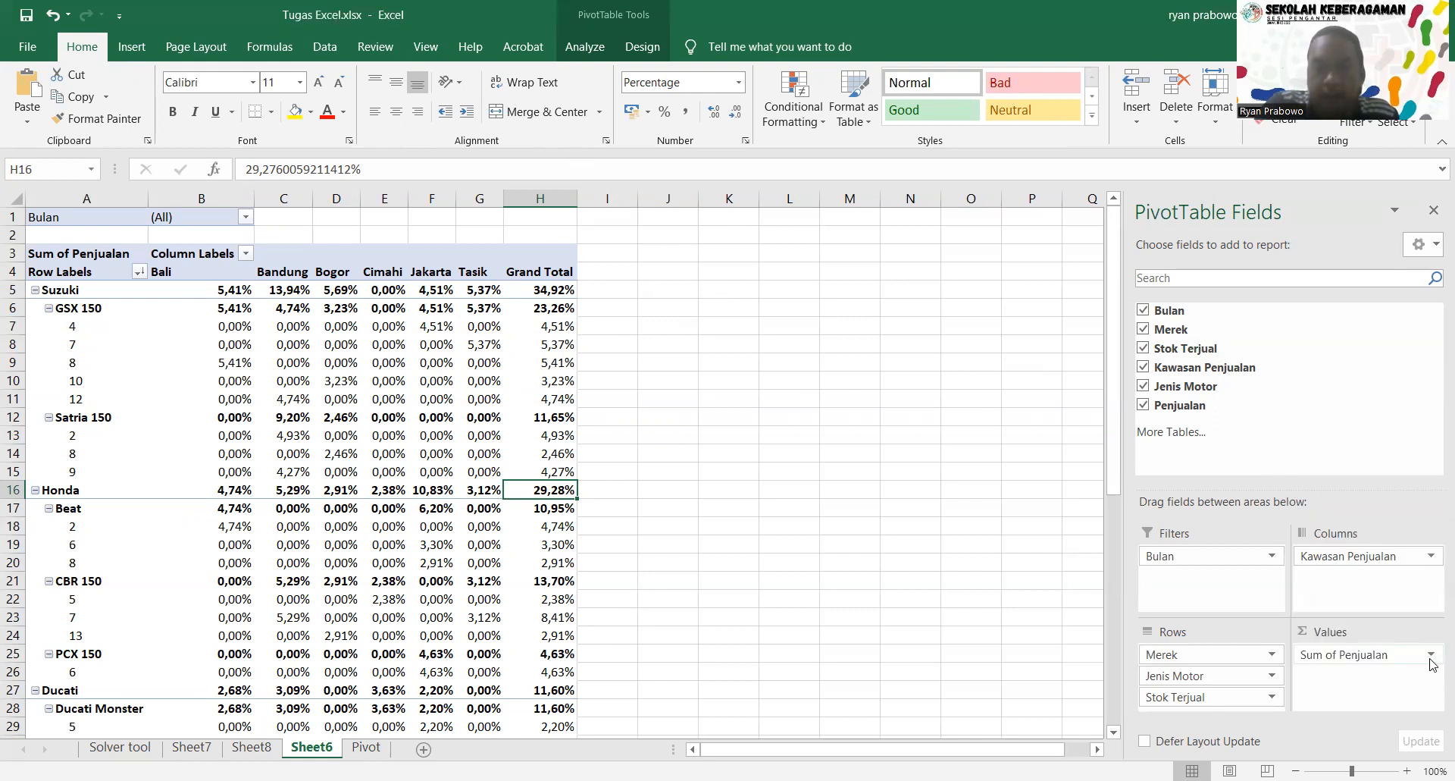
pyautogui.rightClick(552, 314)
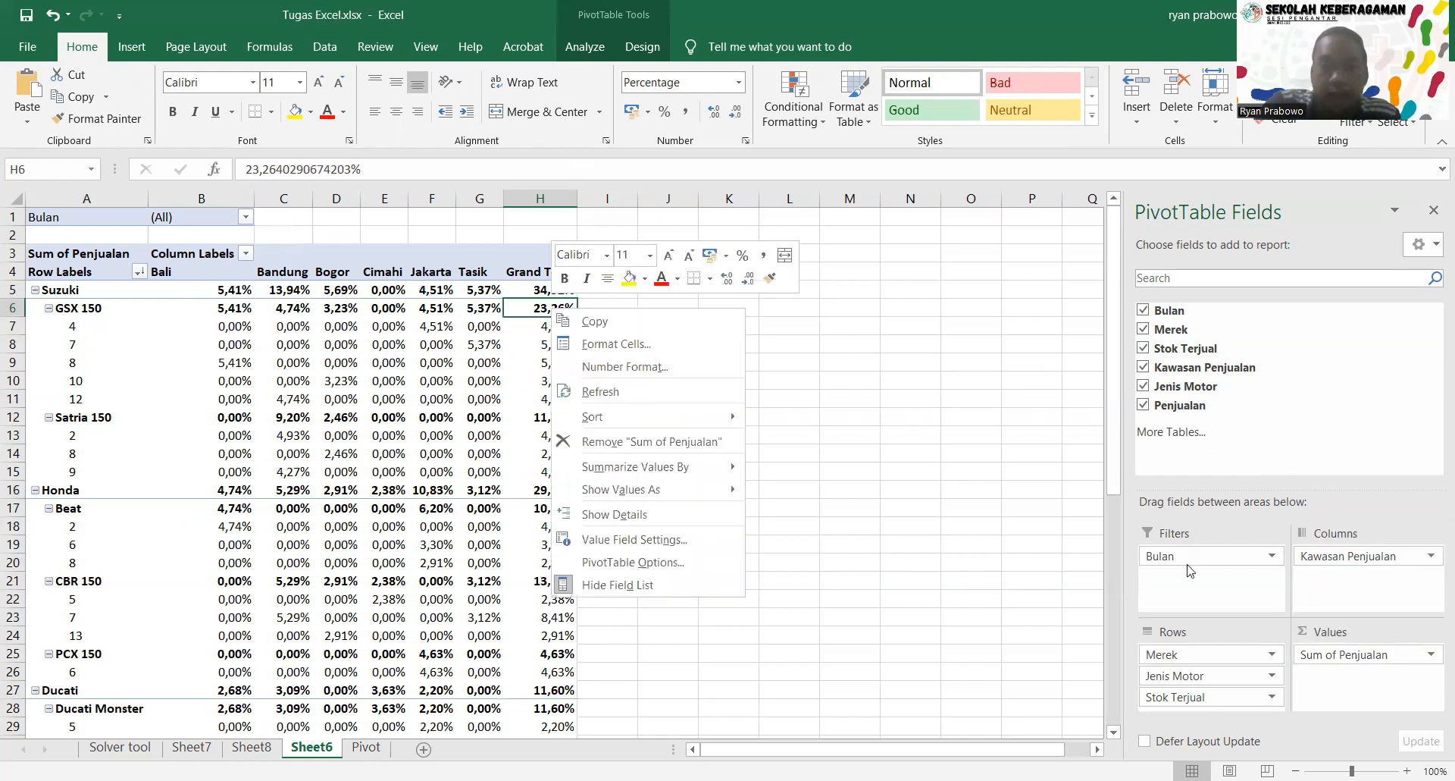
pyautogui.click(1427, 653)
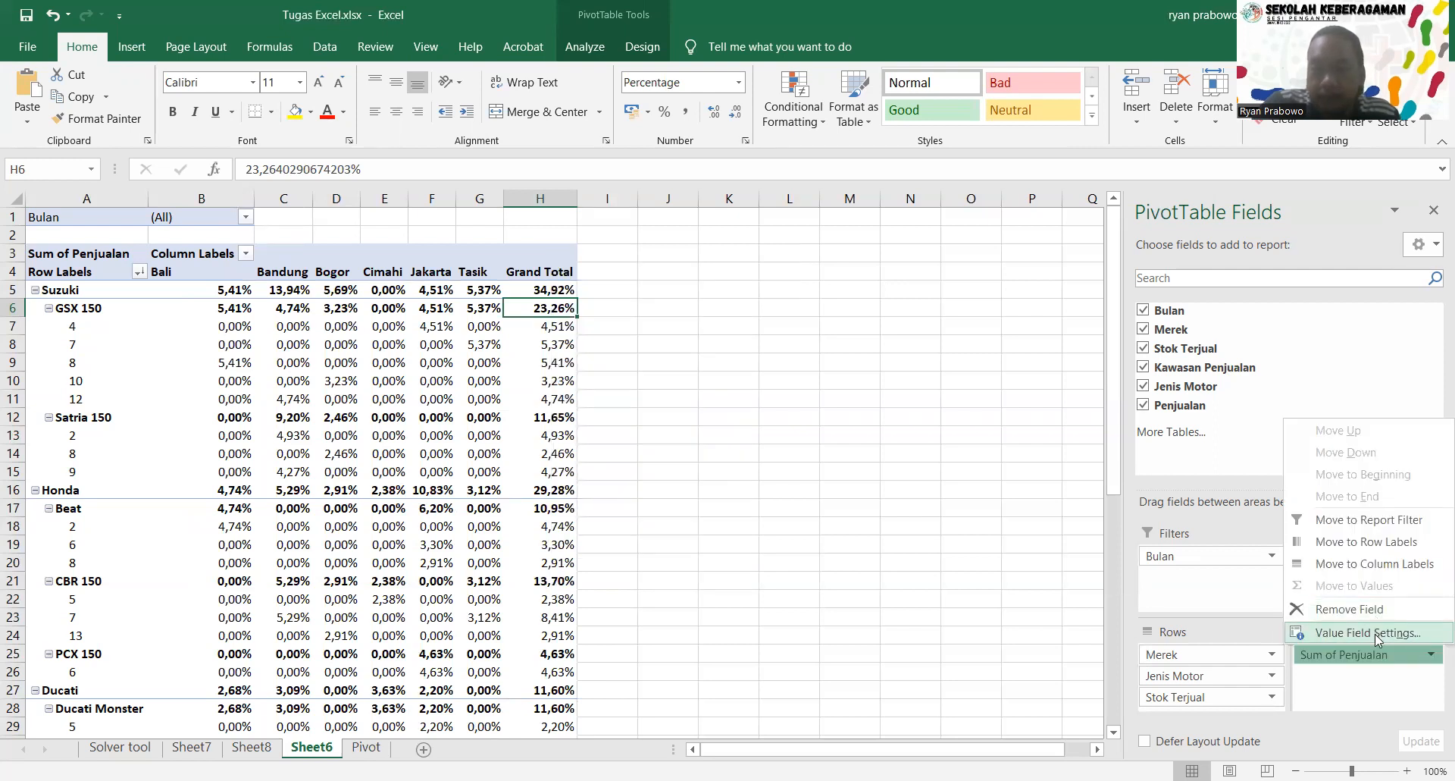
pyautogui.click(1376, 634)
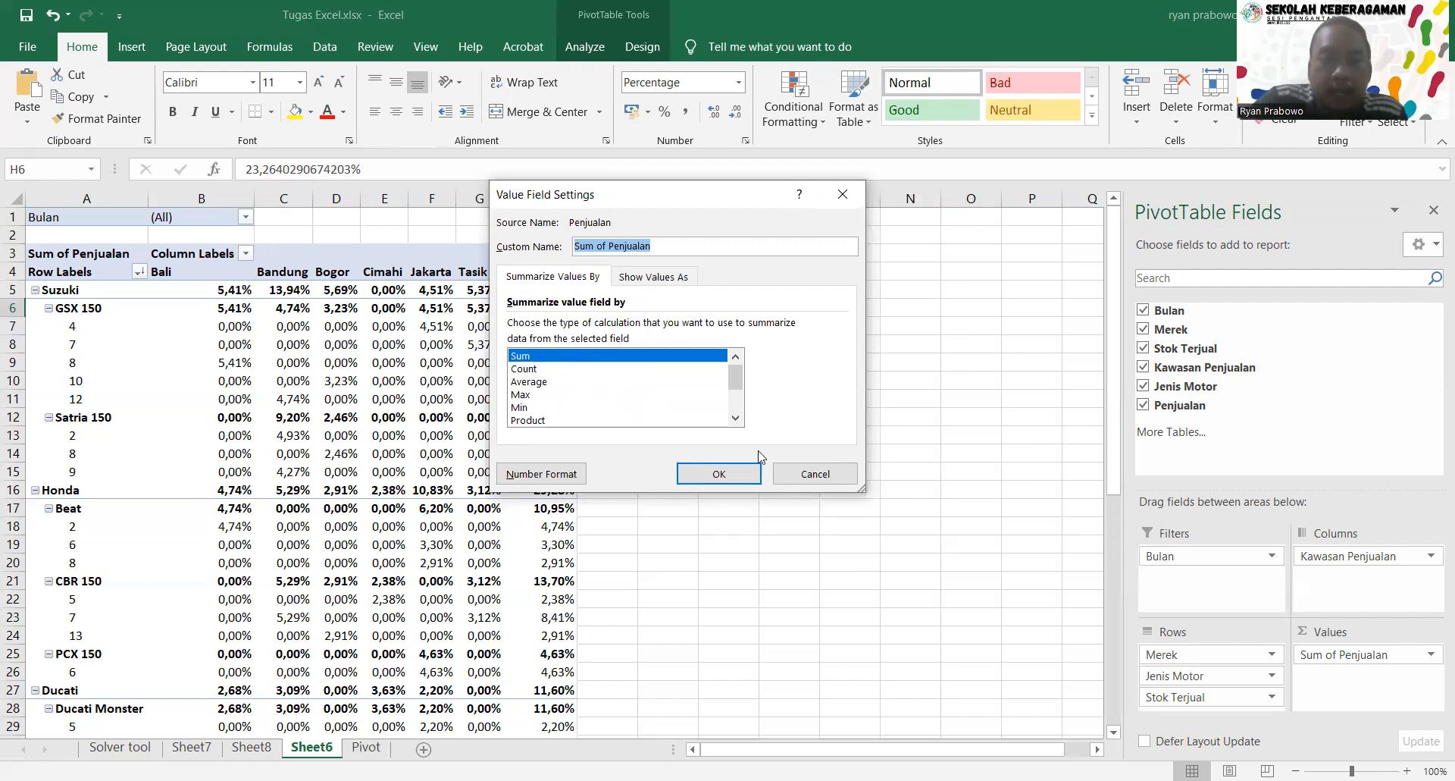
pyautogui.click(814, 474)
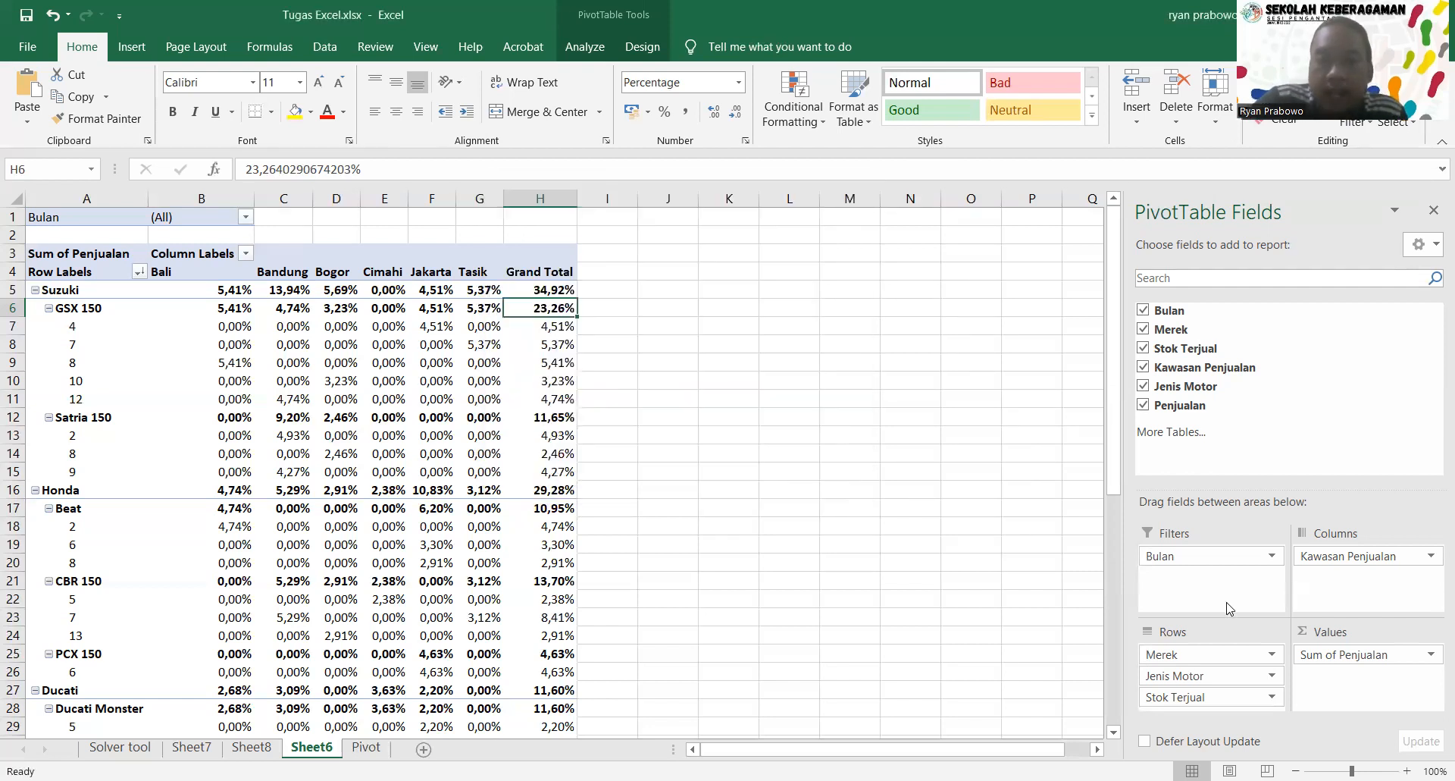
# Browse the summary functions for the Penjualan value field and summarize it by StdDev.
pyautogui.click(1431, 656)
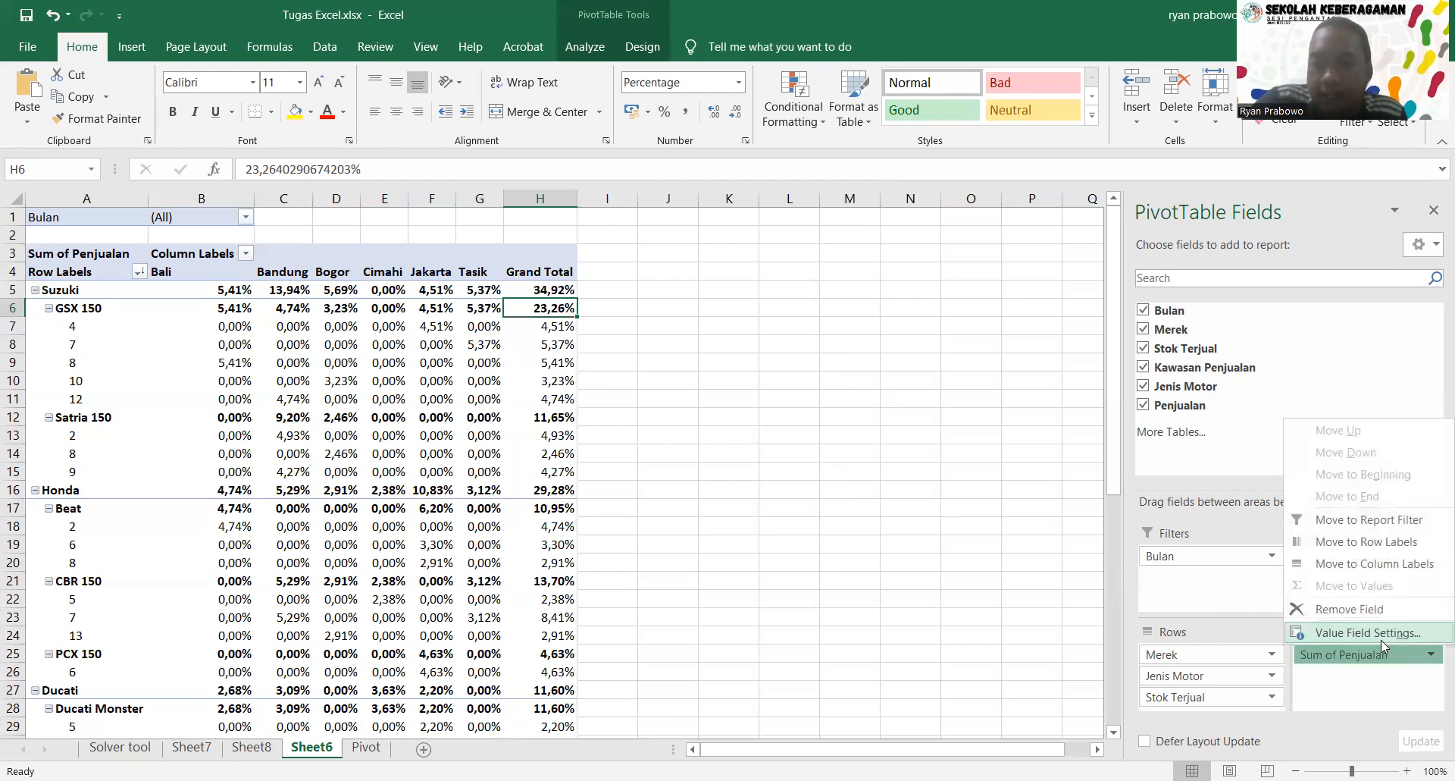
pyautogui.click(1381, 640)
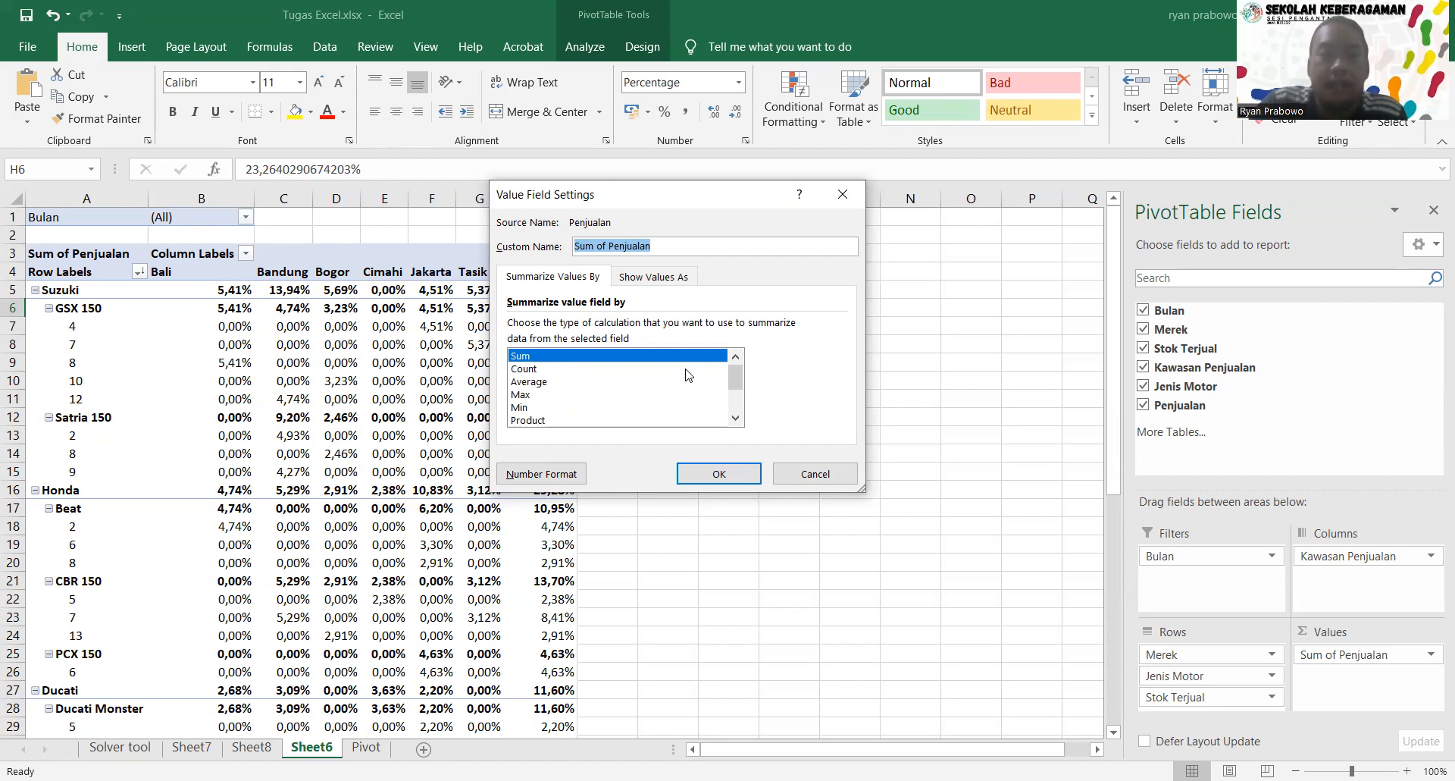
pyautogui.click(583, 382)
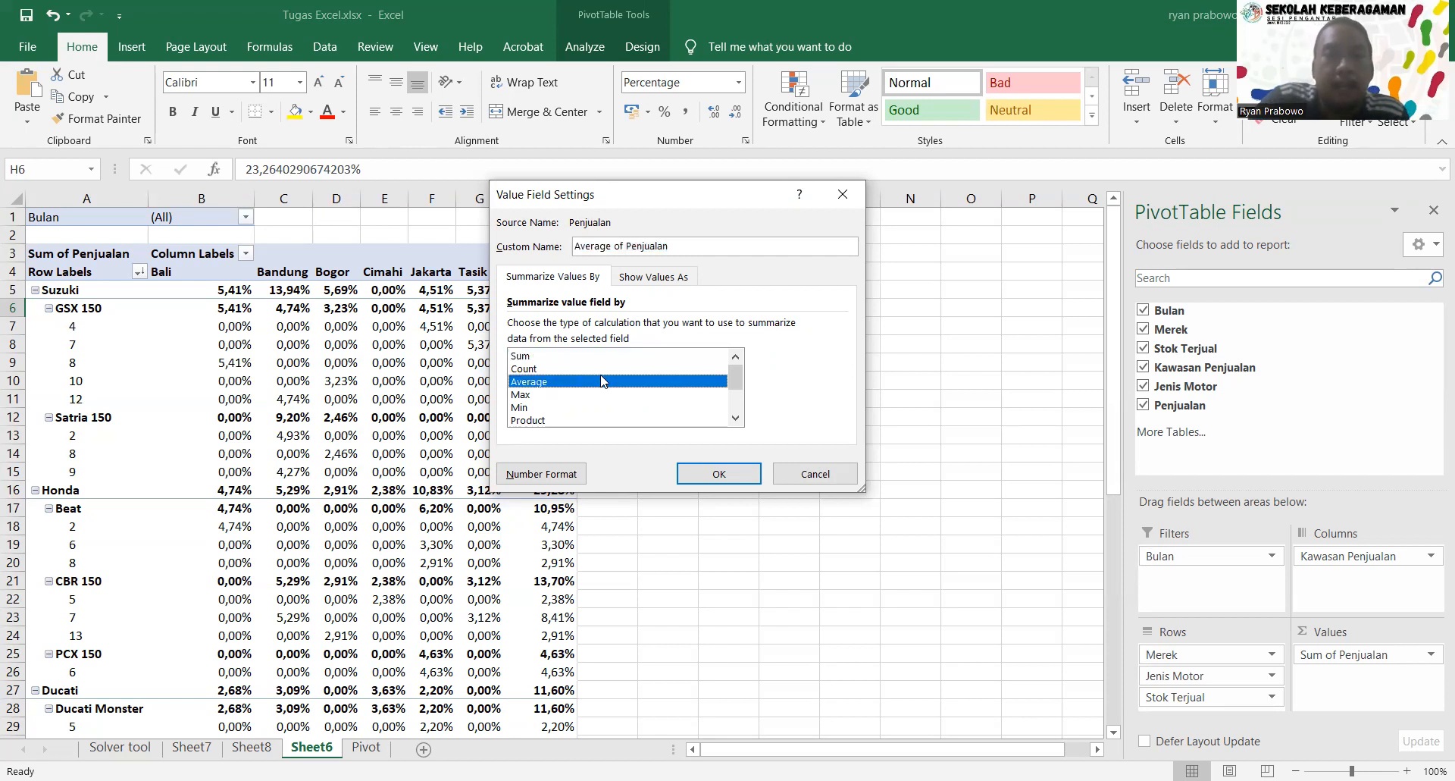
pyautogui.scroll(-1, 601, 381)
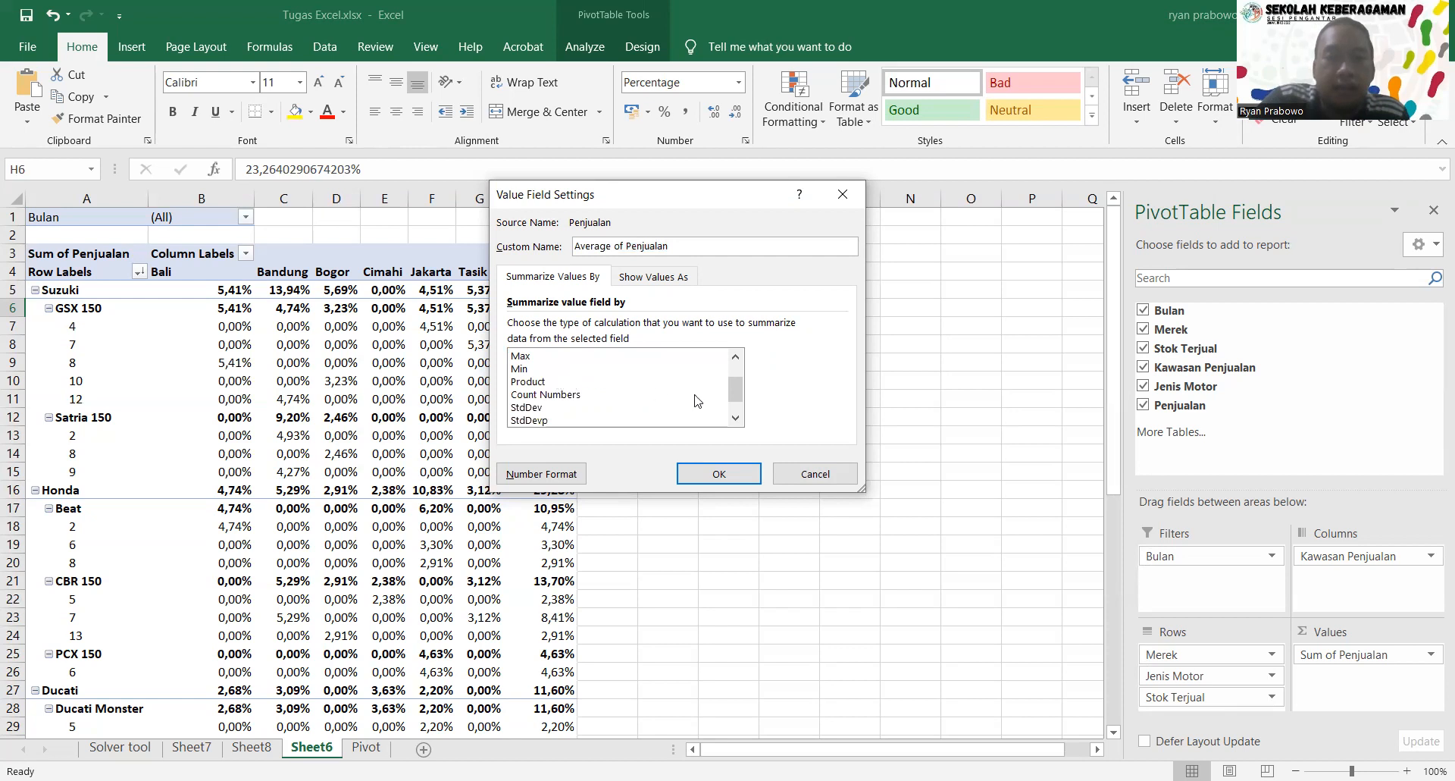
pyautogui.scroll(-1, 580, 395)
pyautogui.click(536, 382)
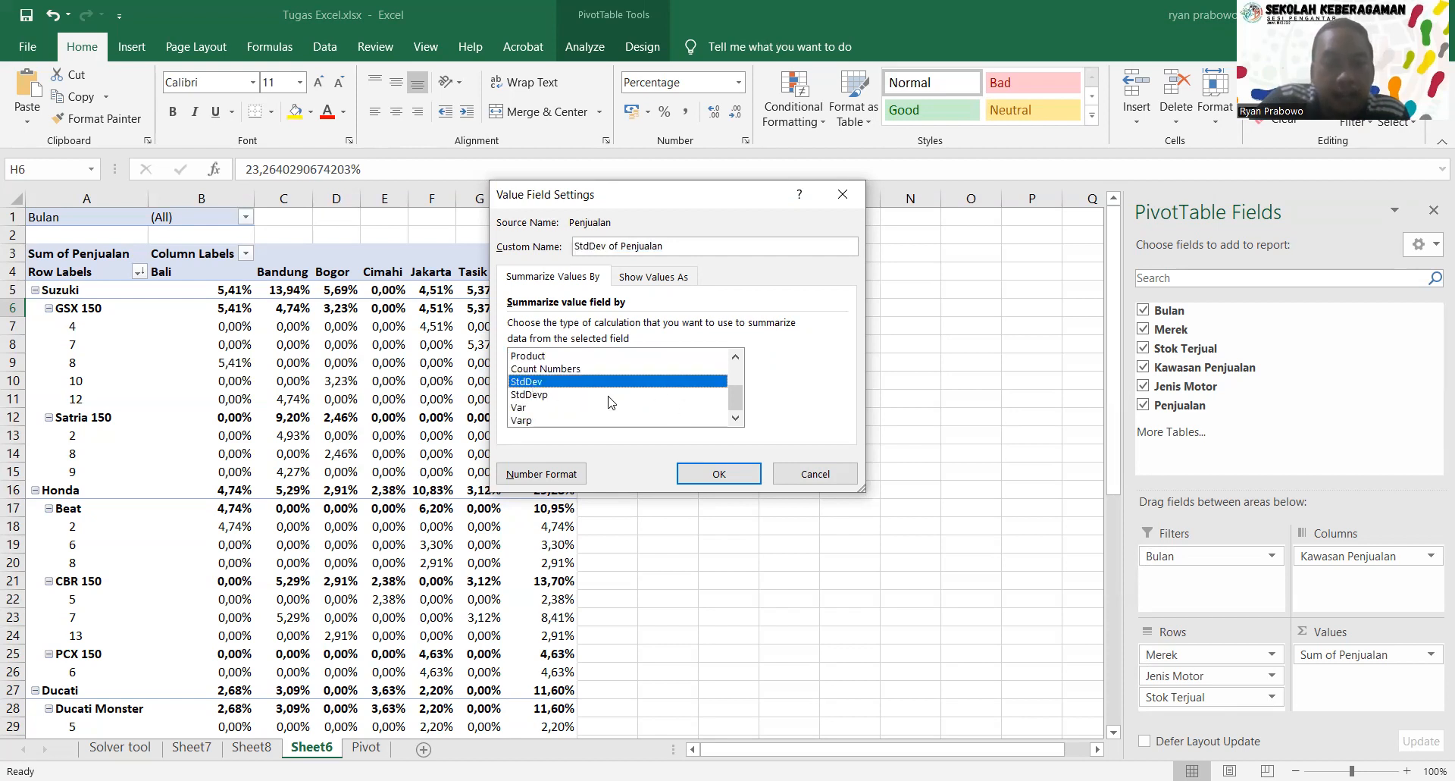
pyautogui.click(555, 407)
pyautogui.scroll(1, 556, 402)
pyautogui.scroll(1, 557, 402)
pyautogui.click(570, 356)
pyautogui.scroll(-2, 580, 389)
pyautogui.click(559, 382)
pyautogui.click(689, 471)
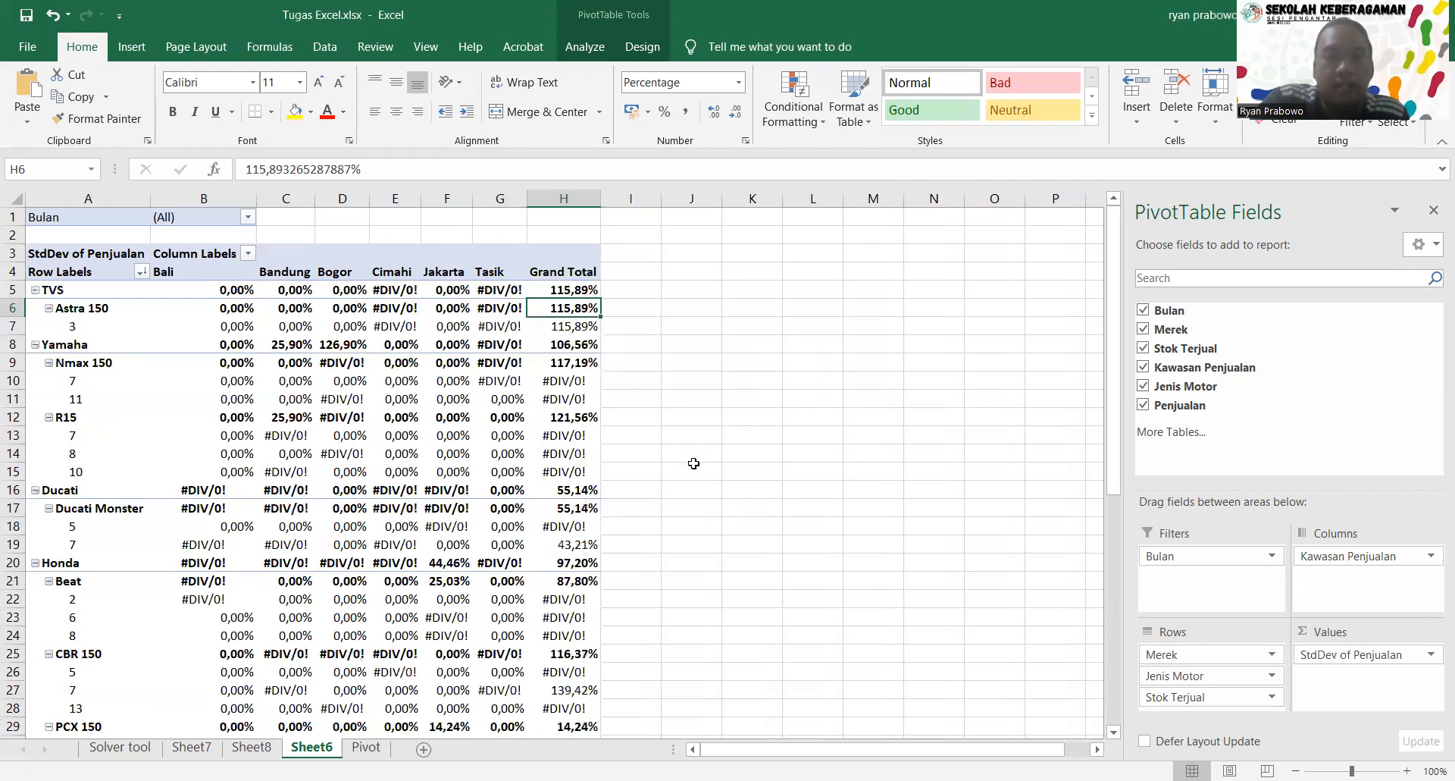
# Change the Penjualan value field's summary calculation to Var.
pyautogui.click(1423, 654)
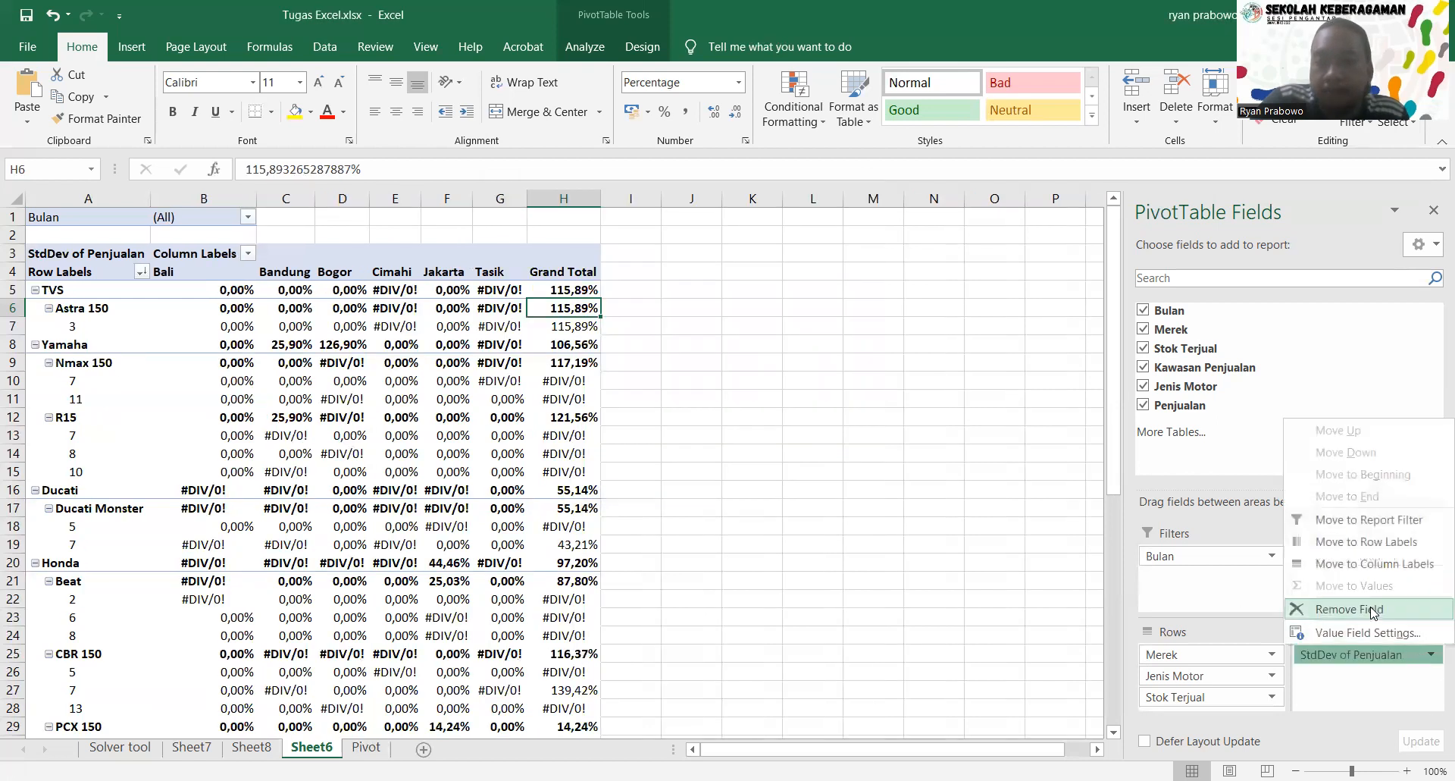
pyautogui.click(1364, 633)
pyautogui.scroll(-2, 644, 395)
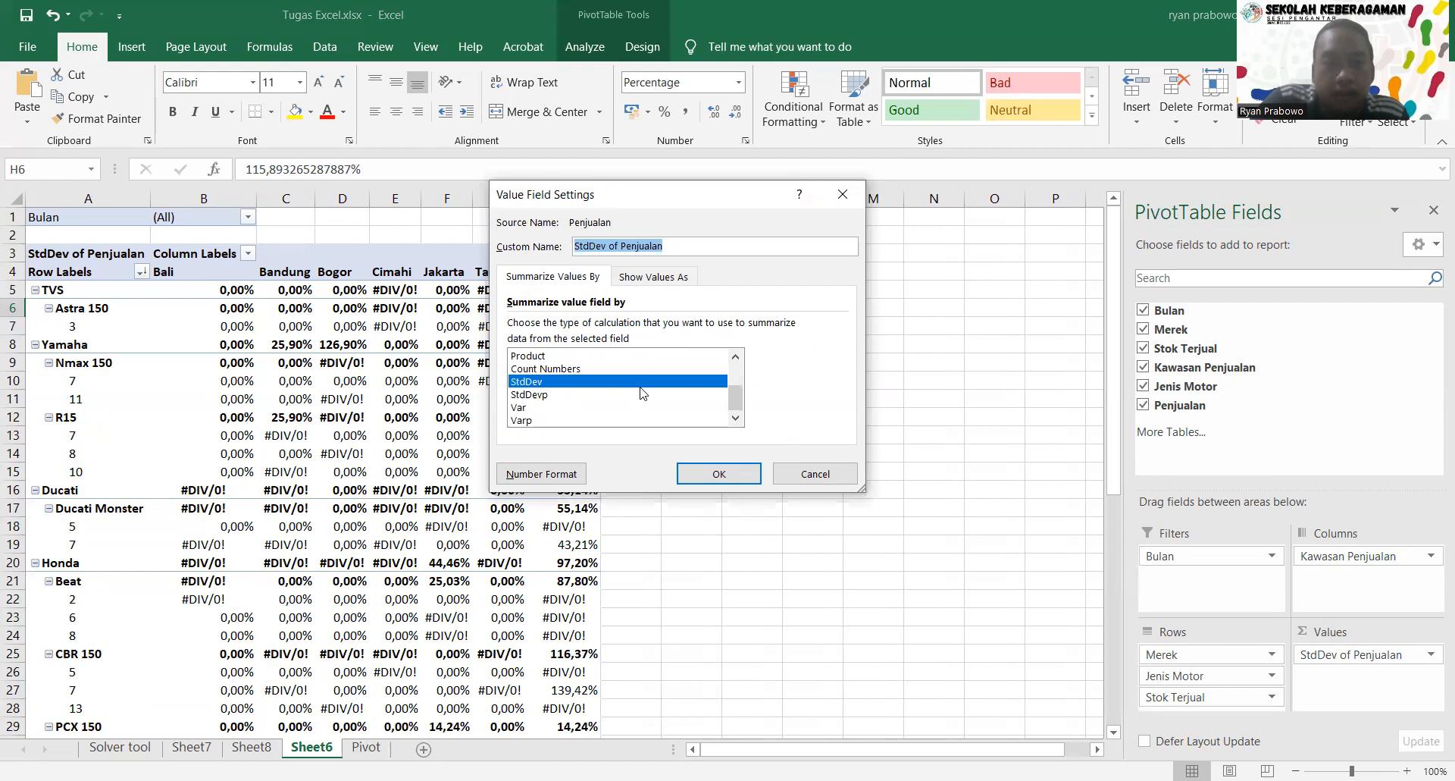
pyautogui.click(582, 412)
pyautogui.click(740, 473)
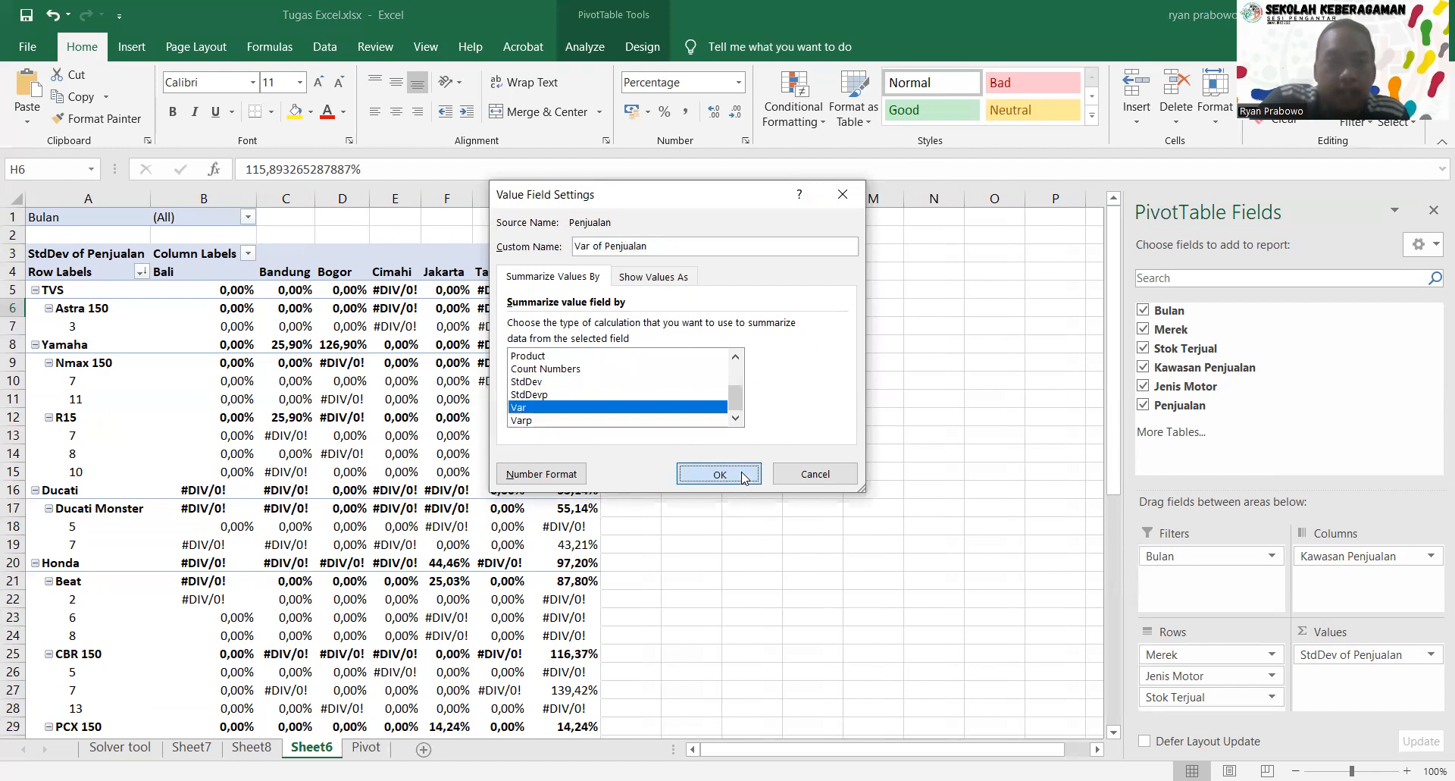
# Set the Penjualan value field back to being summarized by Sum.
pyautogui.click(1404, 657)
pyautogui.click(1368, 632)
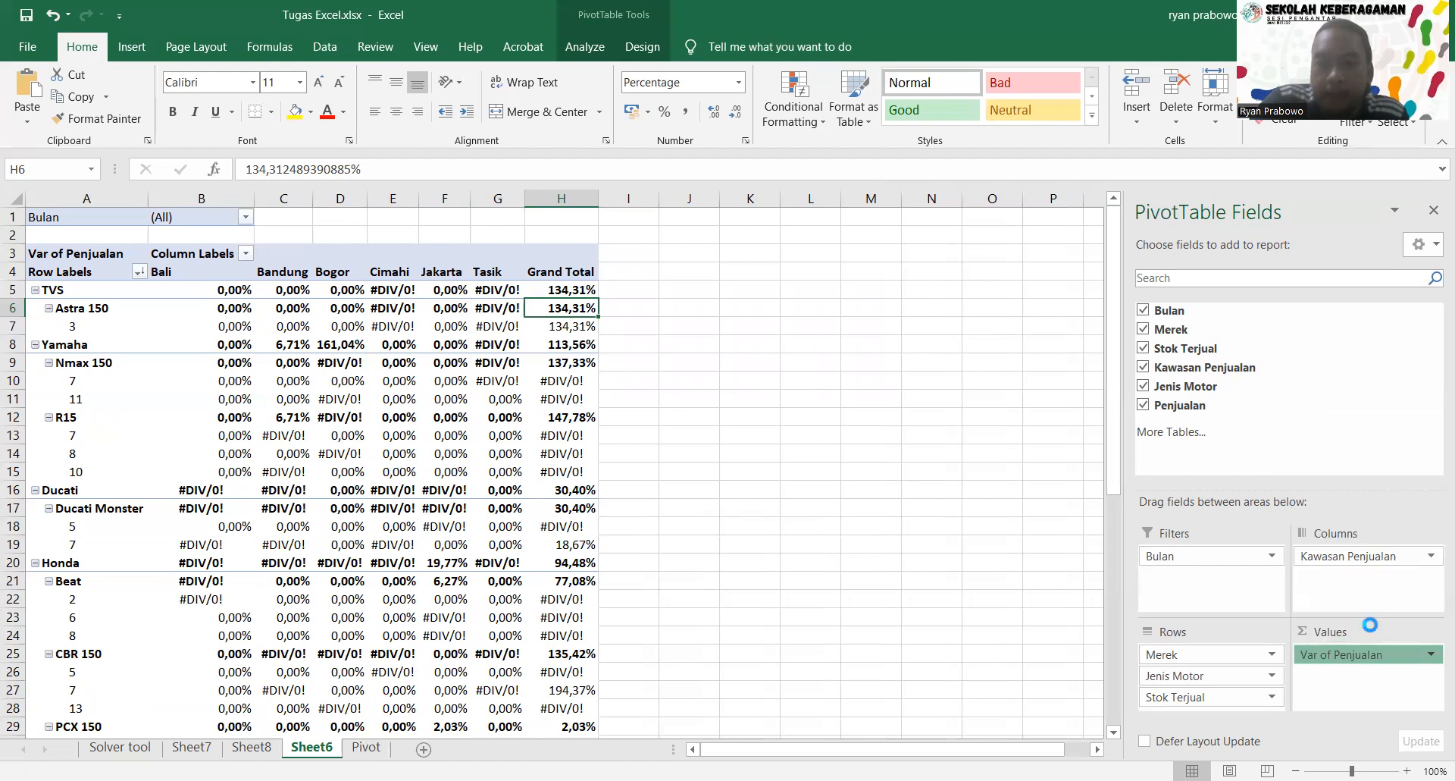
pyautogui.click(626, 356)
pyautogui.click(718, 473)
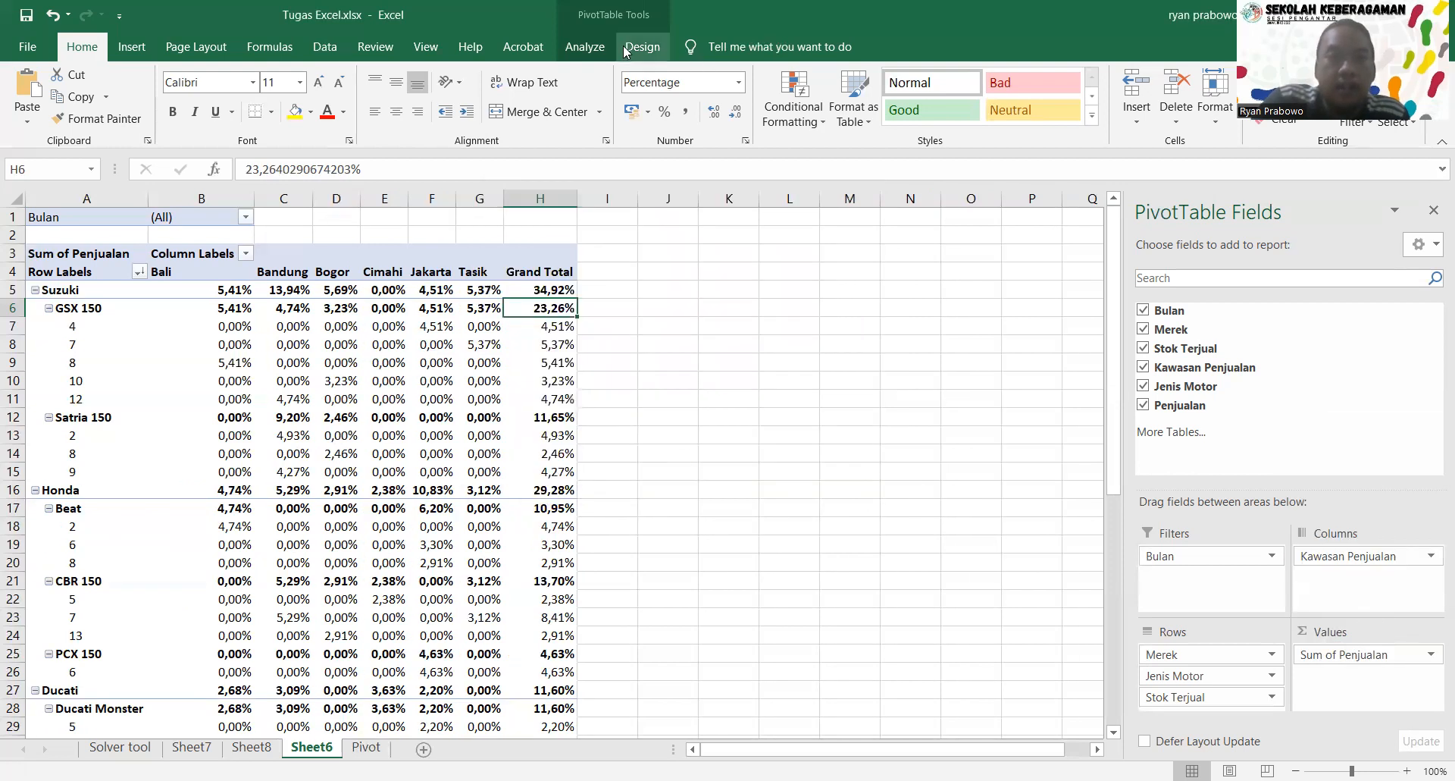
# Insert a PivotChart of the Pie type based on the PivotTable.
pyautogui.click(579, 48)
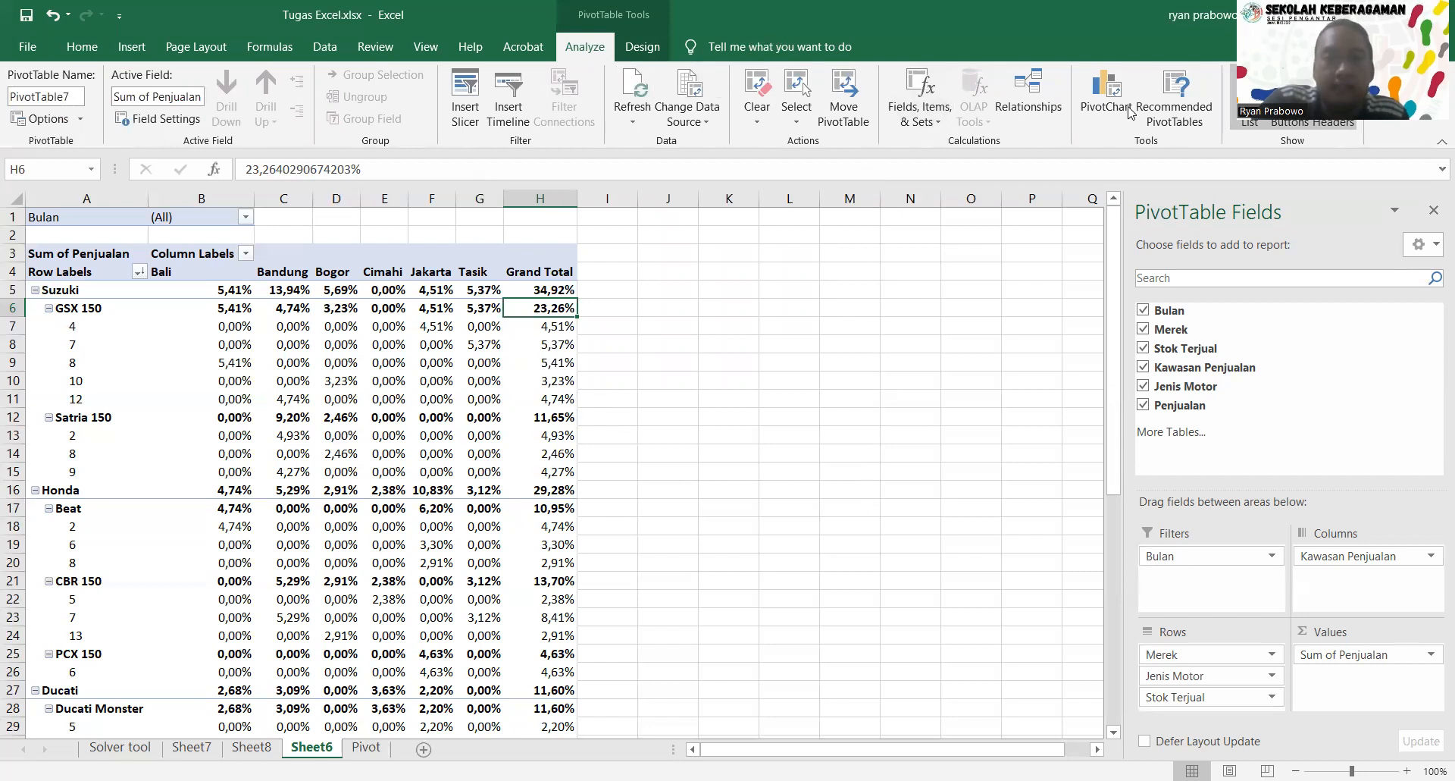
pyautogui.click(1106, 98)
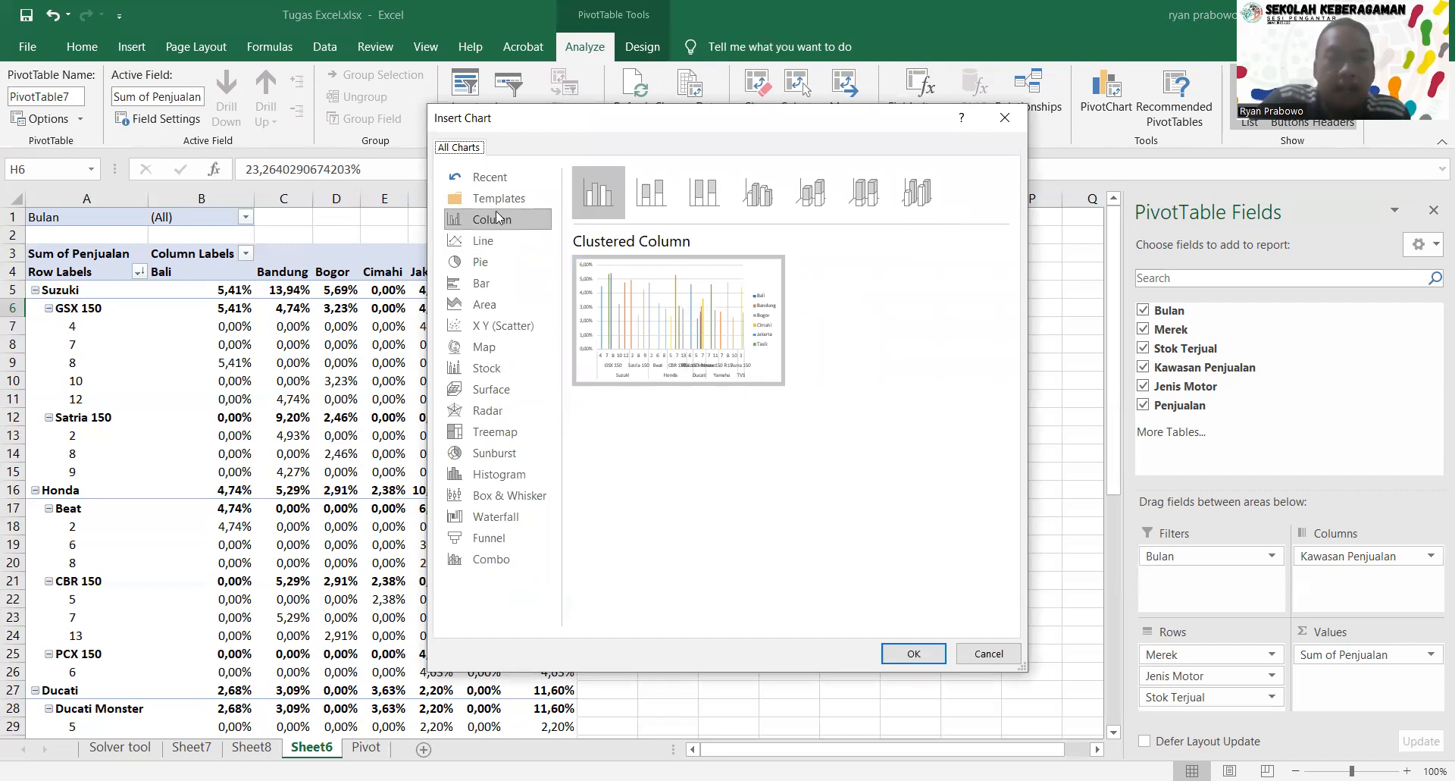
pyautogui.click(489, 284)
pyautogui.click(510, 265)
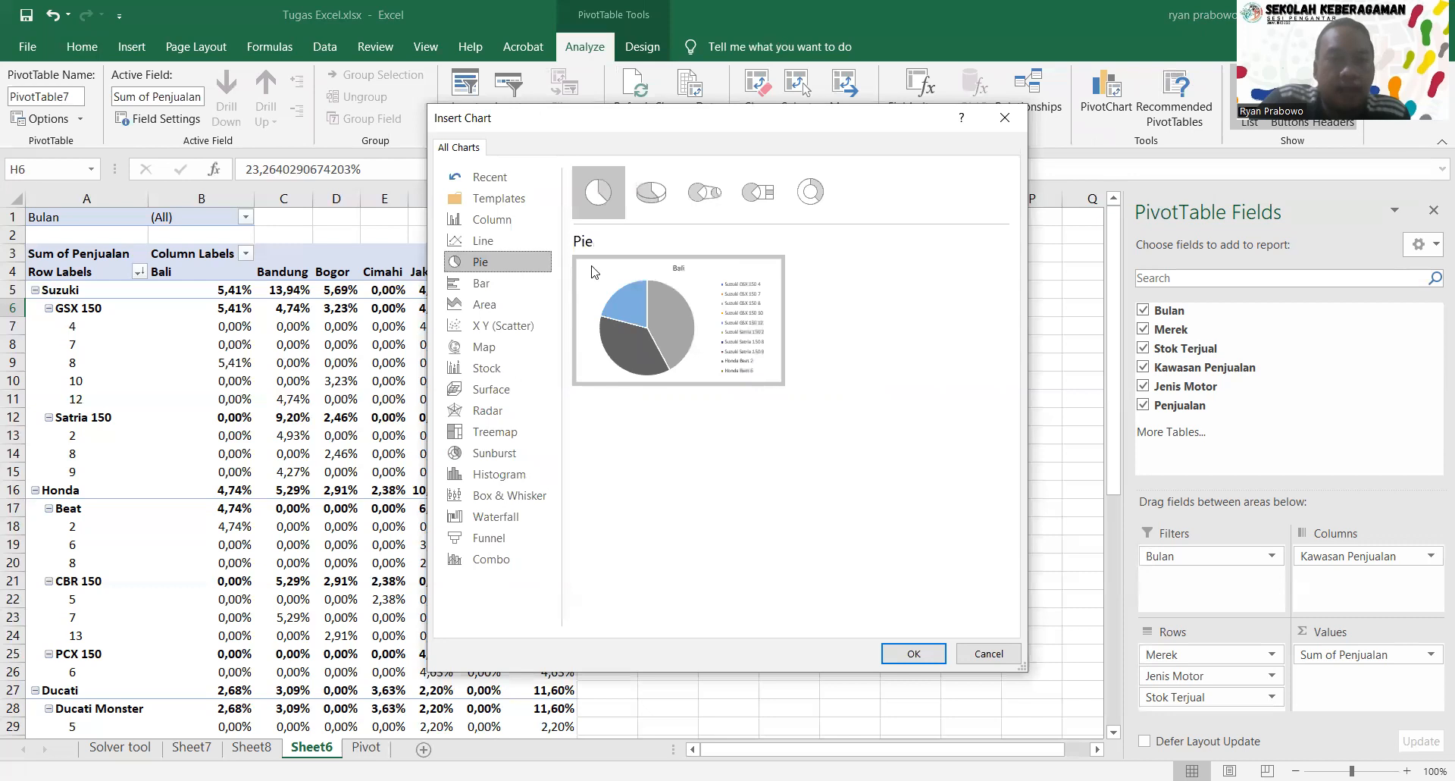
pyautogui.moveTo(703, 312)
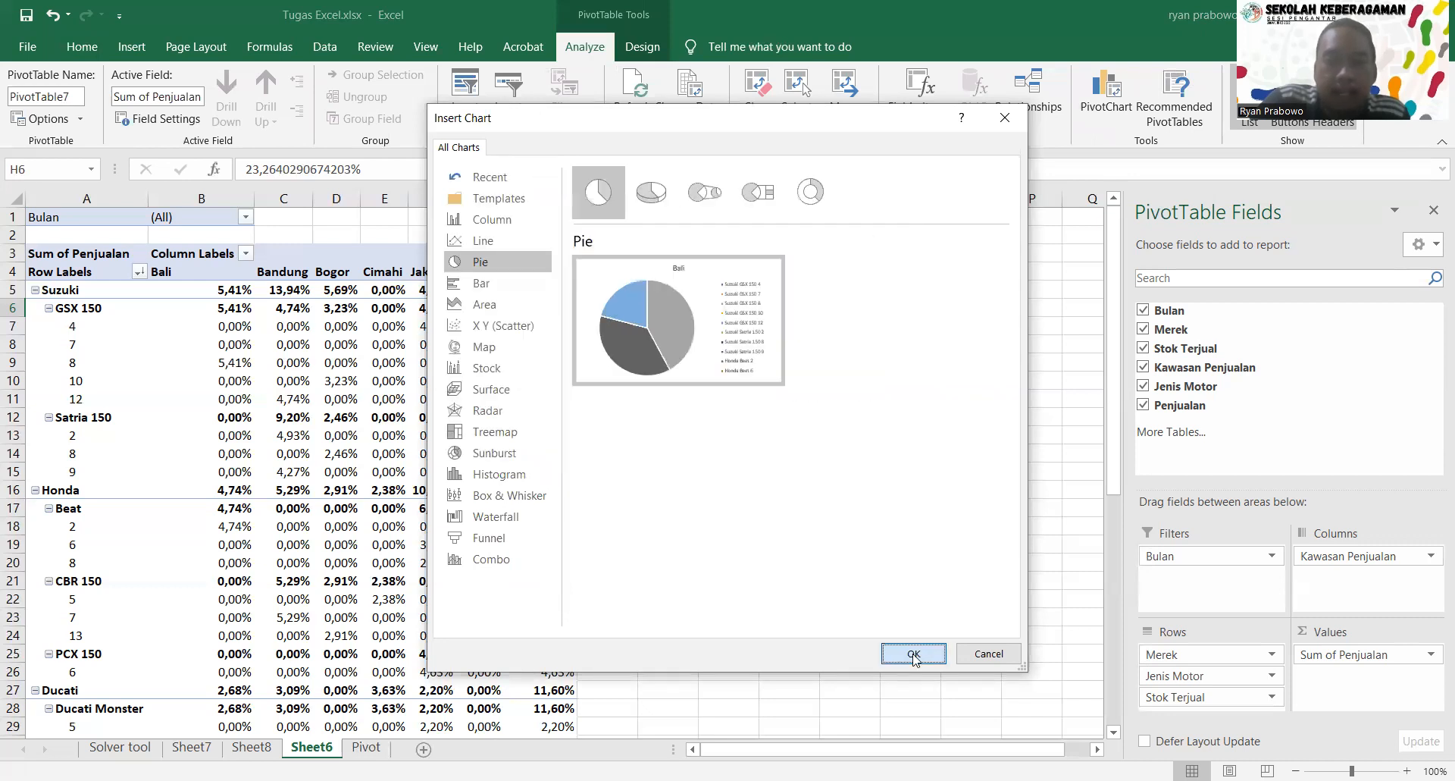
# Filter the PivotChart's Merek field to only Ducati and Suzuki, and view the Jenis Motor filter options without changing them.
pyautogui.click(772, 463)
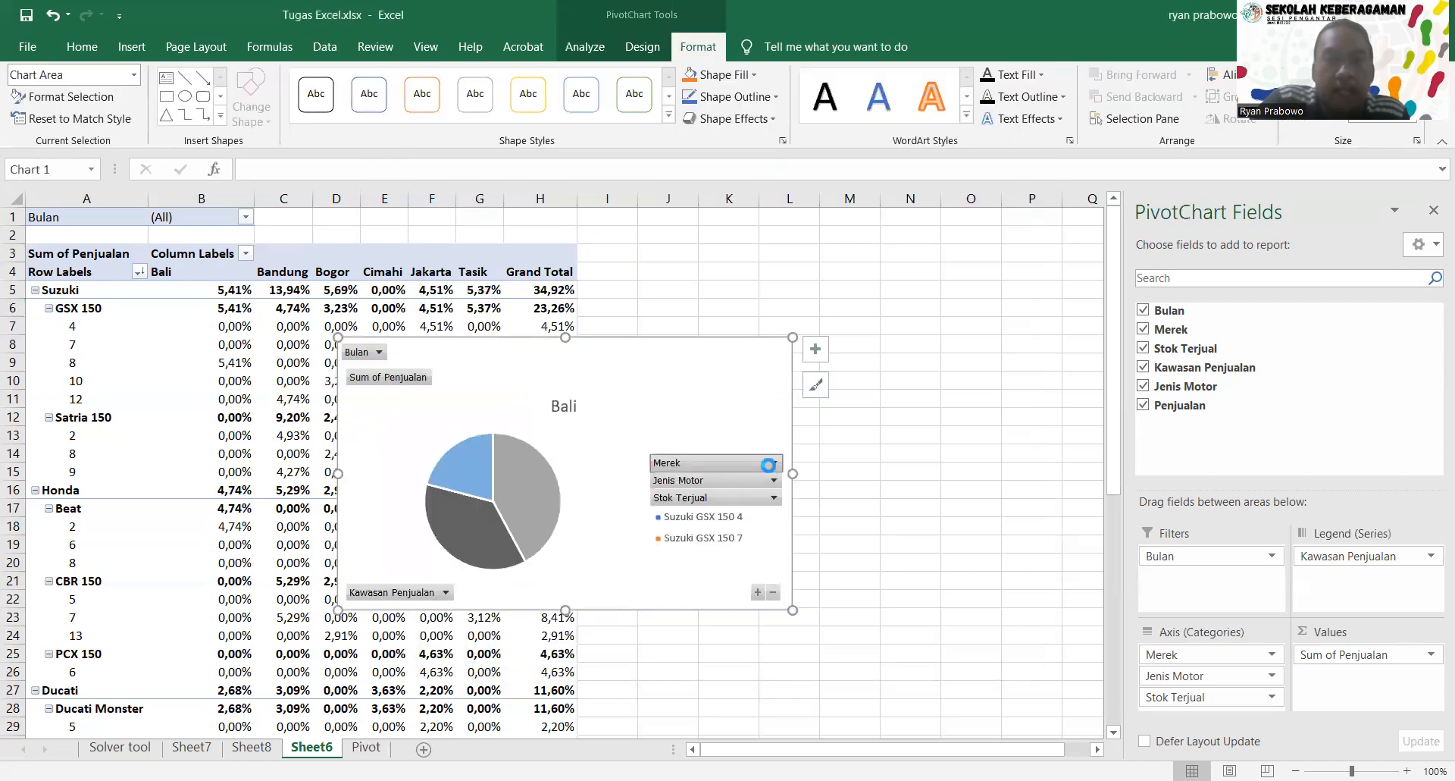
pyautogui.click(569, 280)
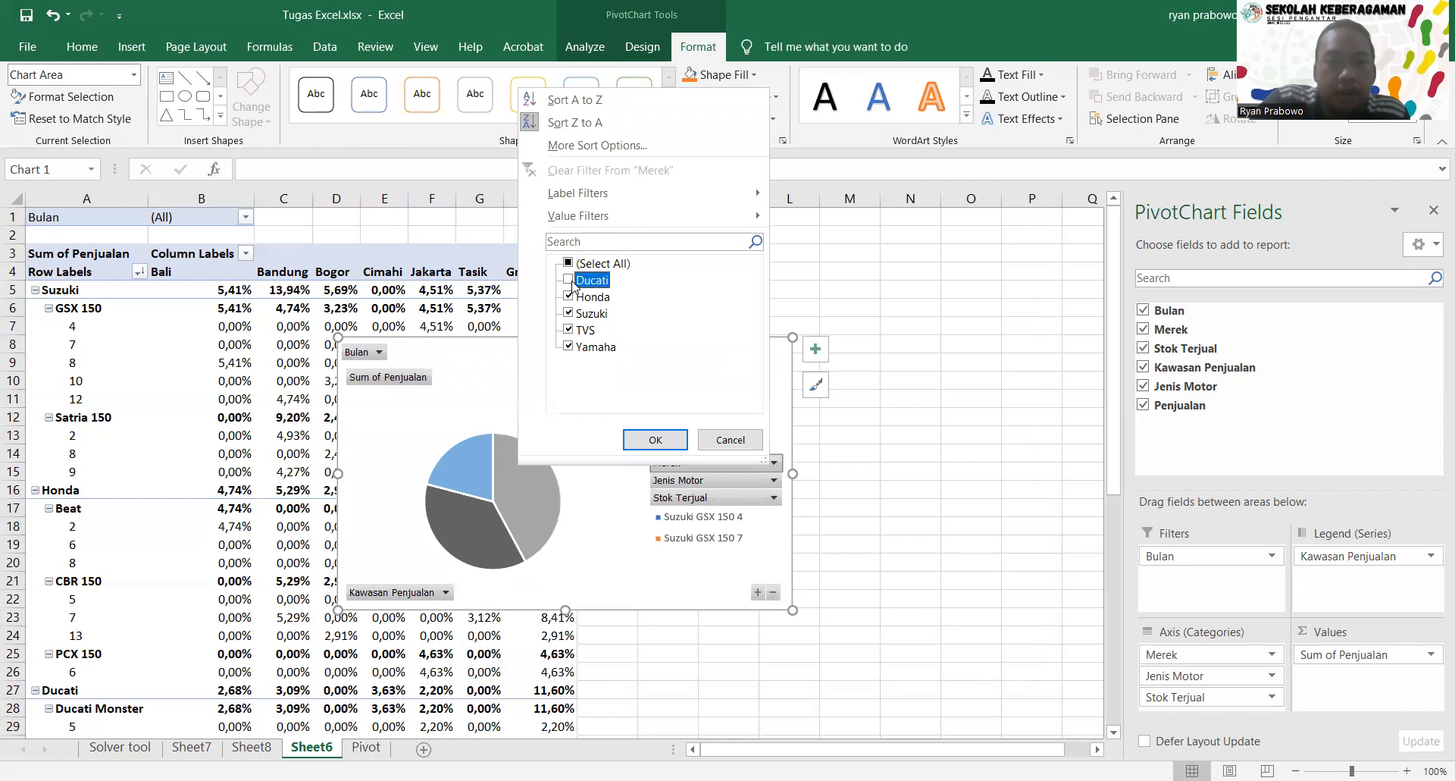
pyautogui.click(569, 263)
pyautogui.click(569, 280)
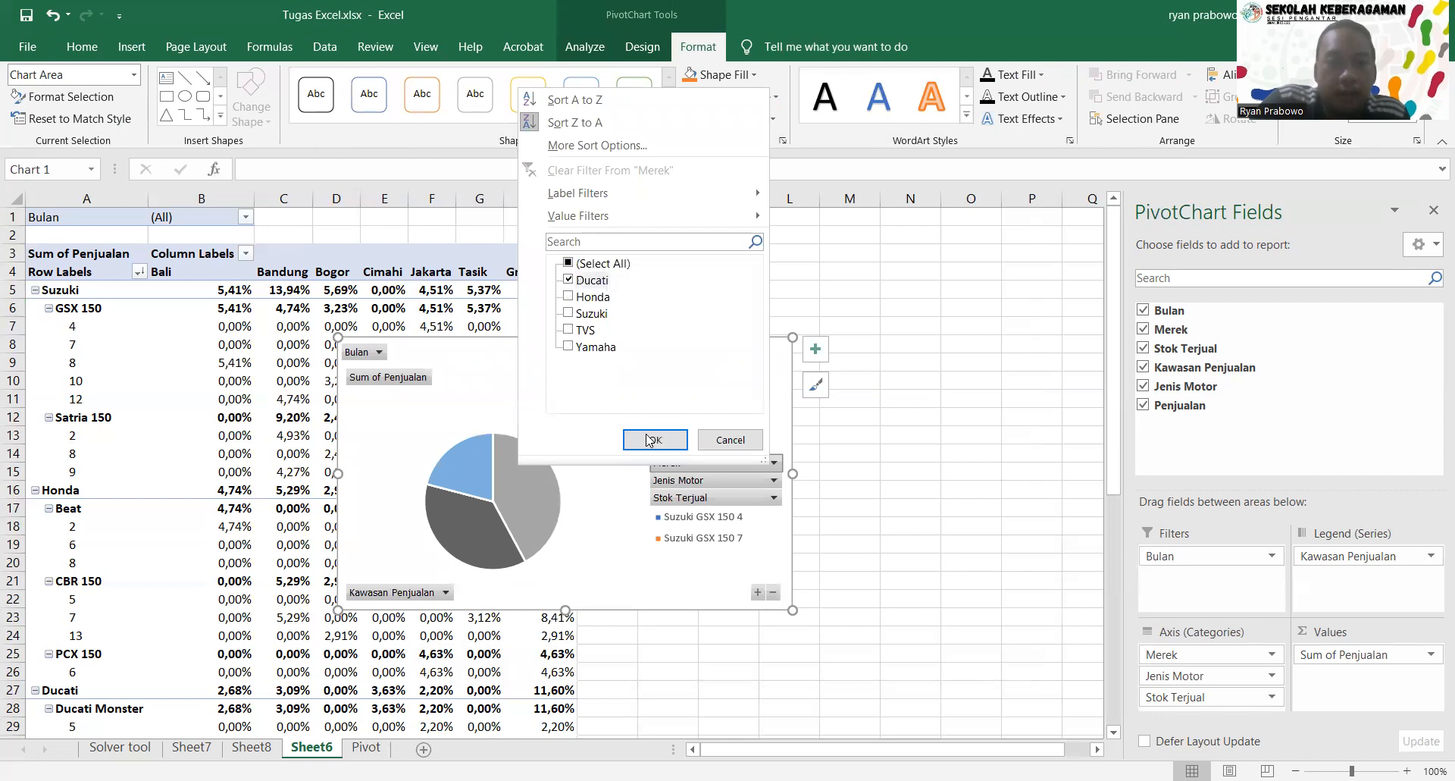
pyautogui.click(574, 313)
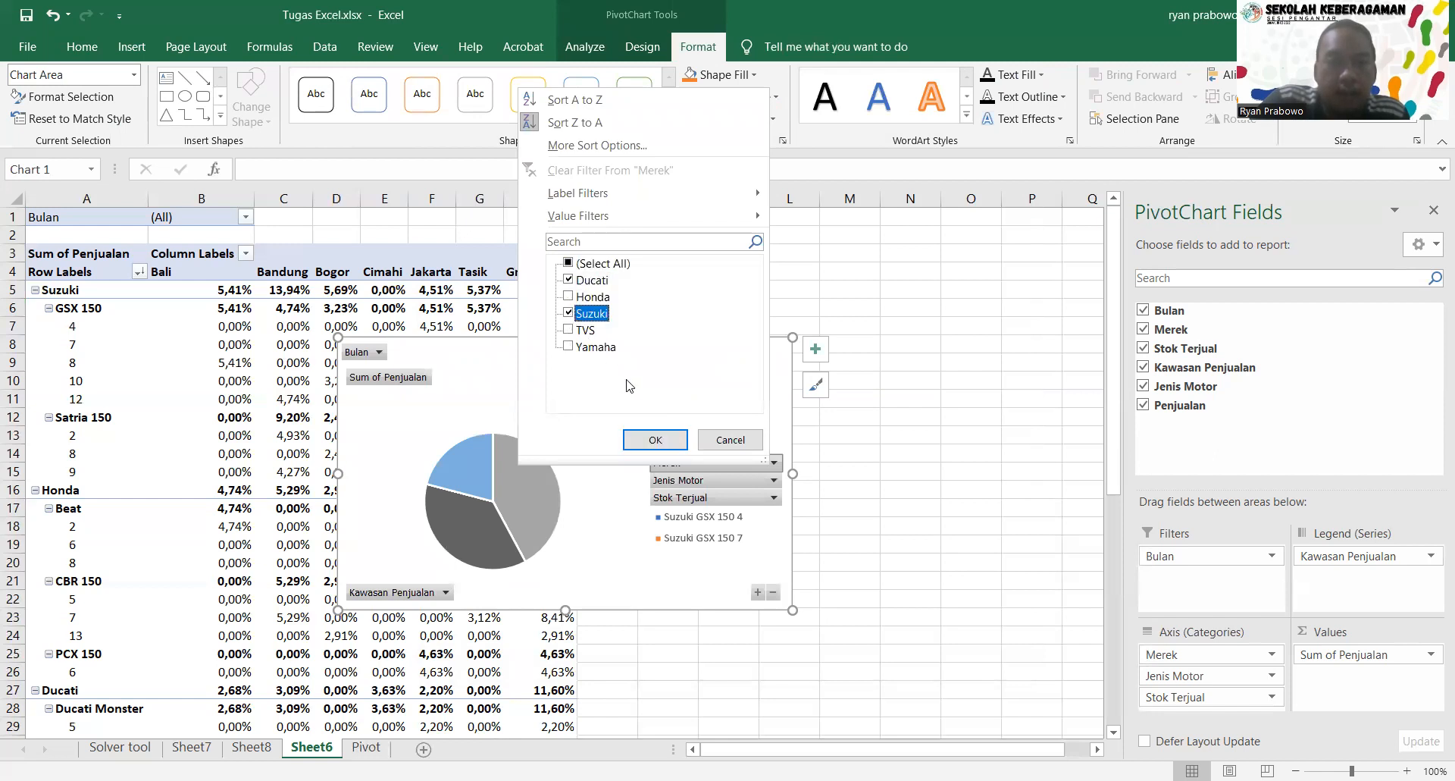
pyautogui.click(635, 438)
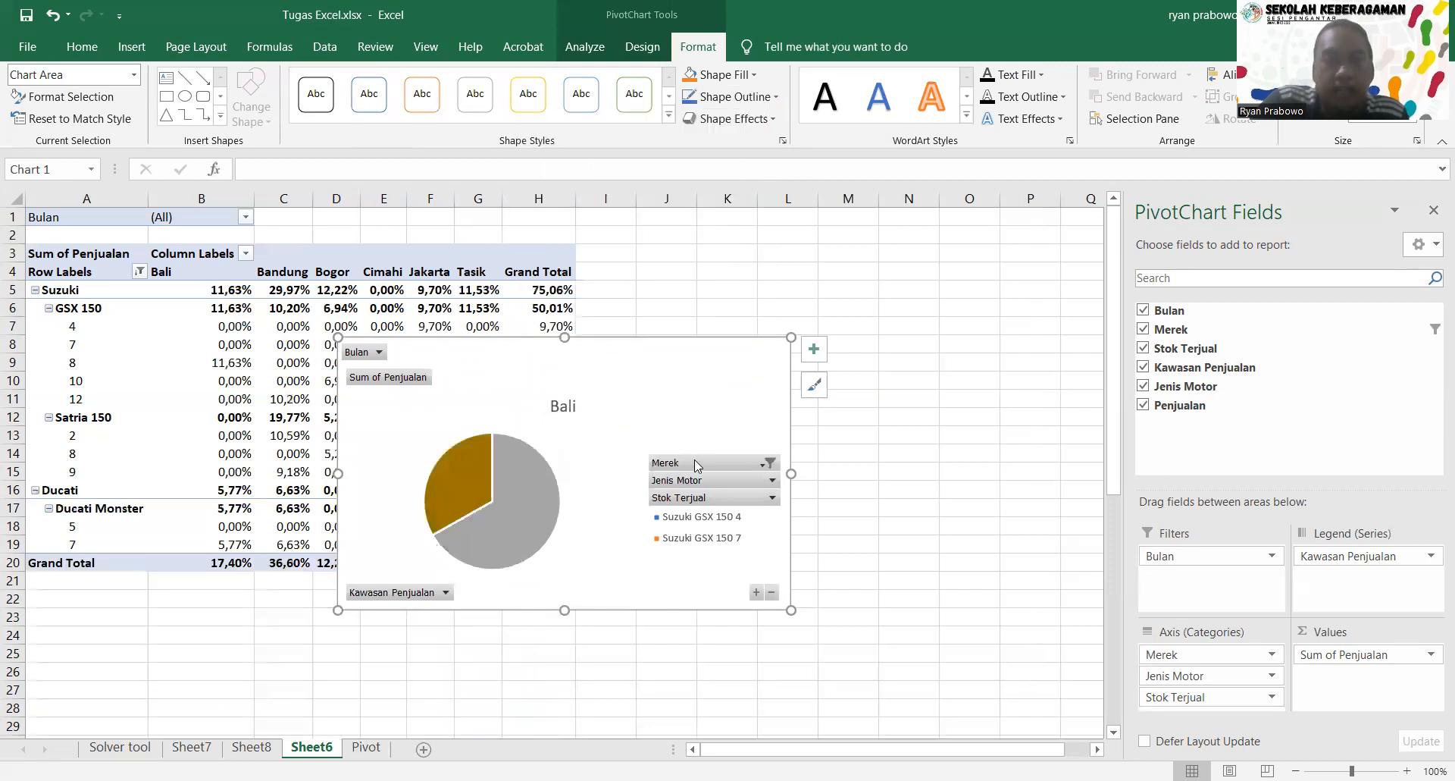
pyautogui.click(729, 482)
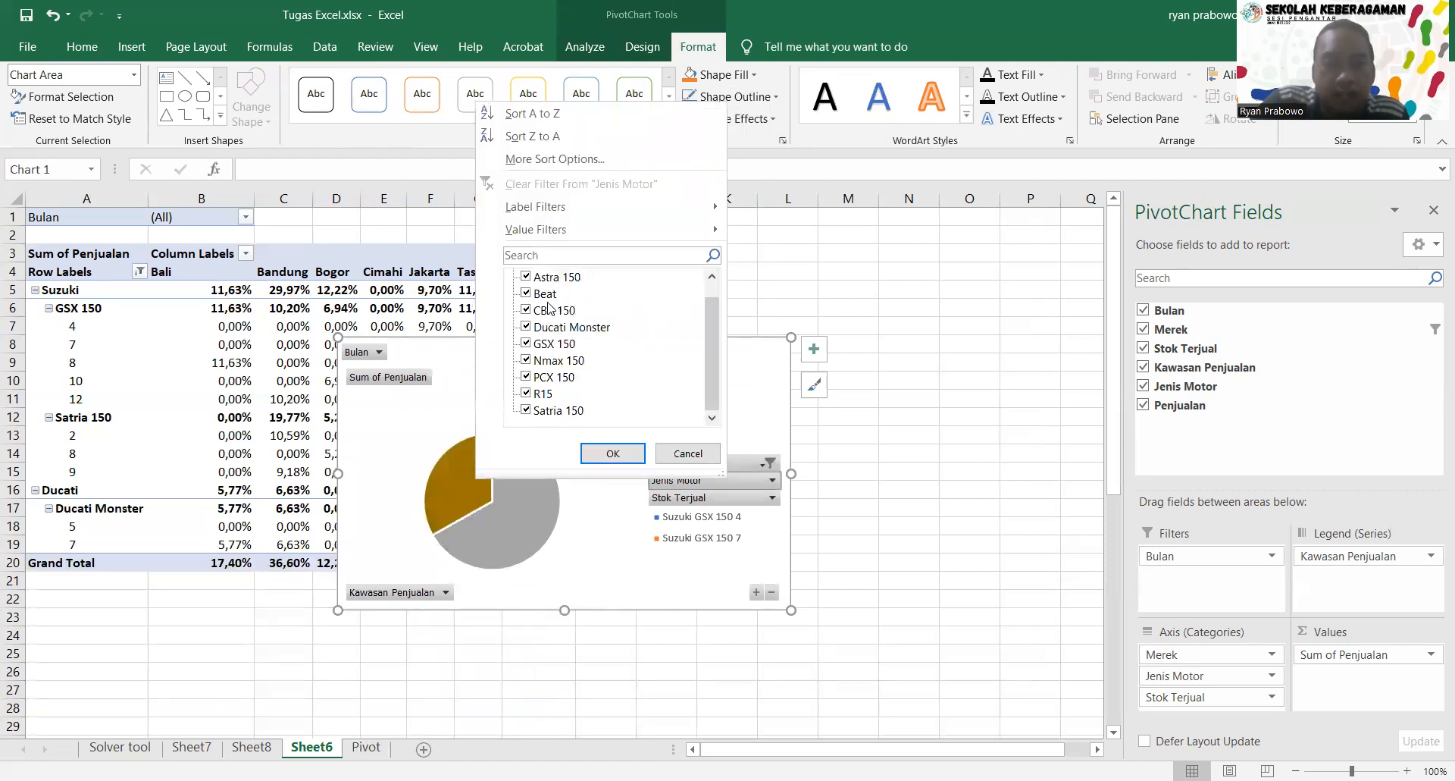
pyautogui.click(692, 453)
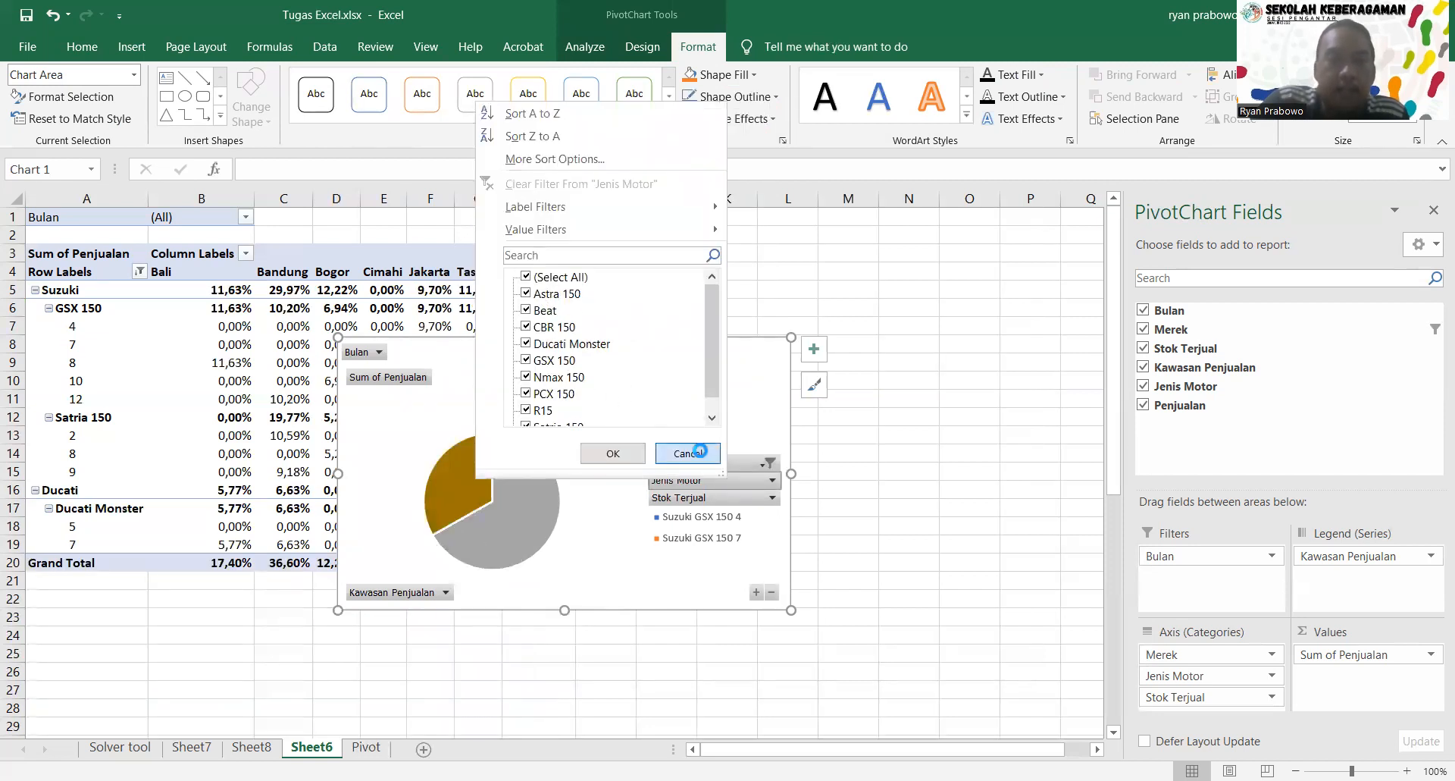
# Filter the PivotChart's Bulan field to Nov, and switch that filter to Mar.
pyautogui.click(359, 345)
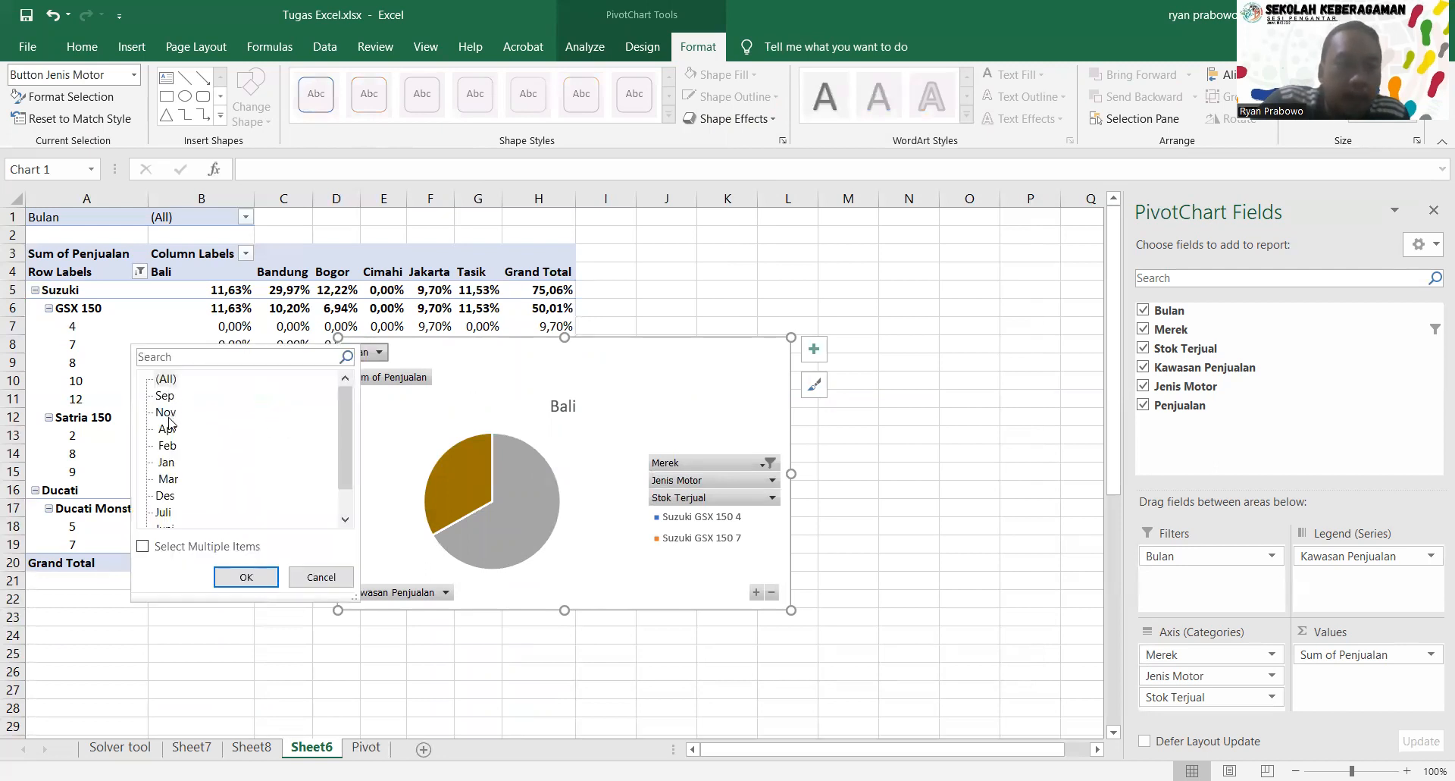
pyautogui.click(263, 584)
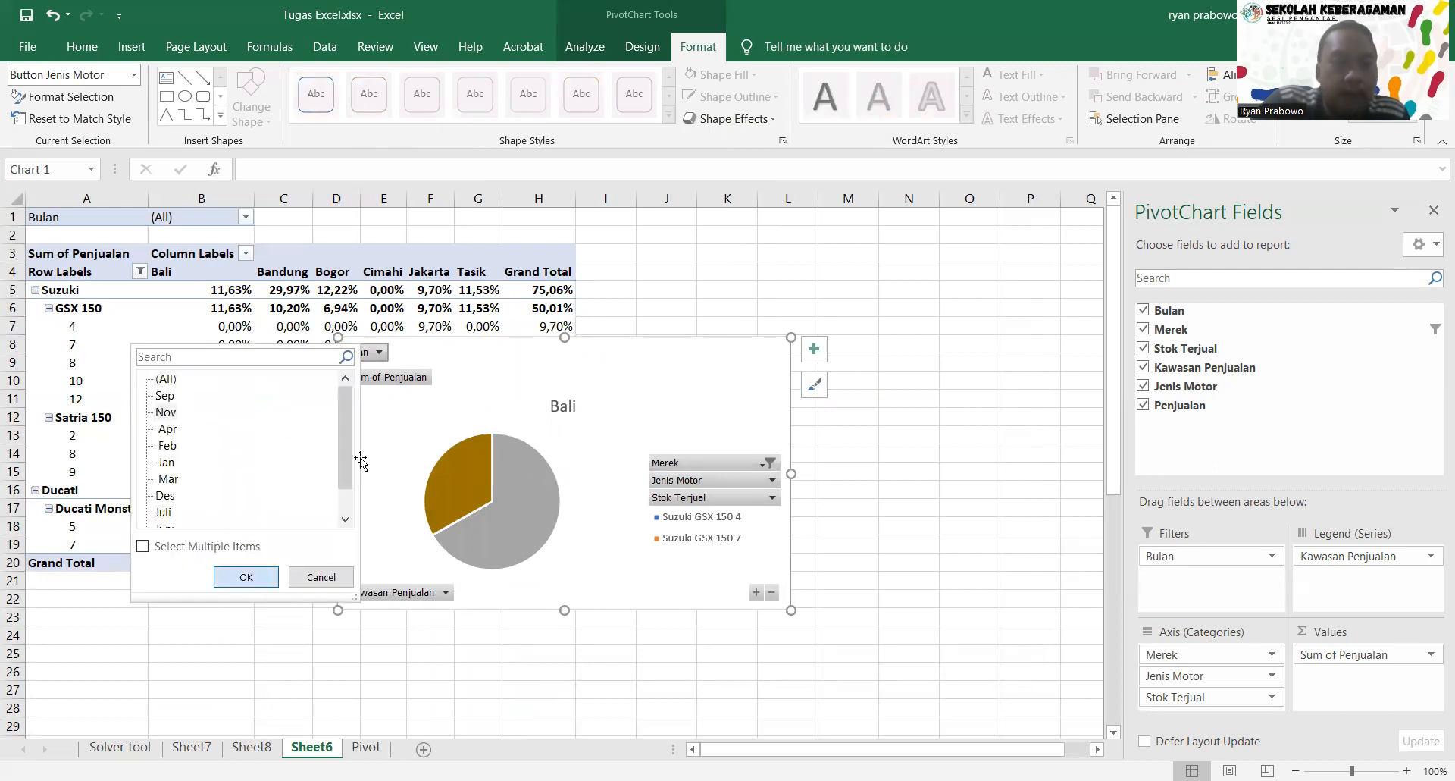
pyautogui.click(379, 351)
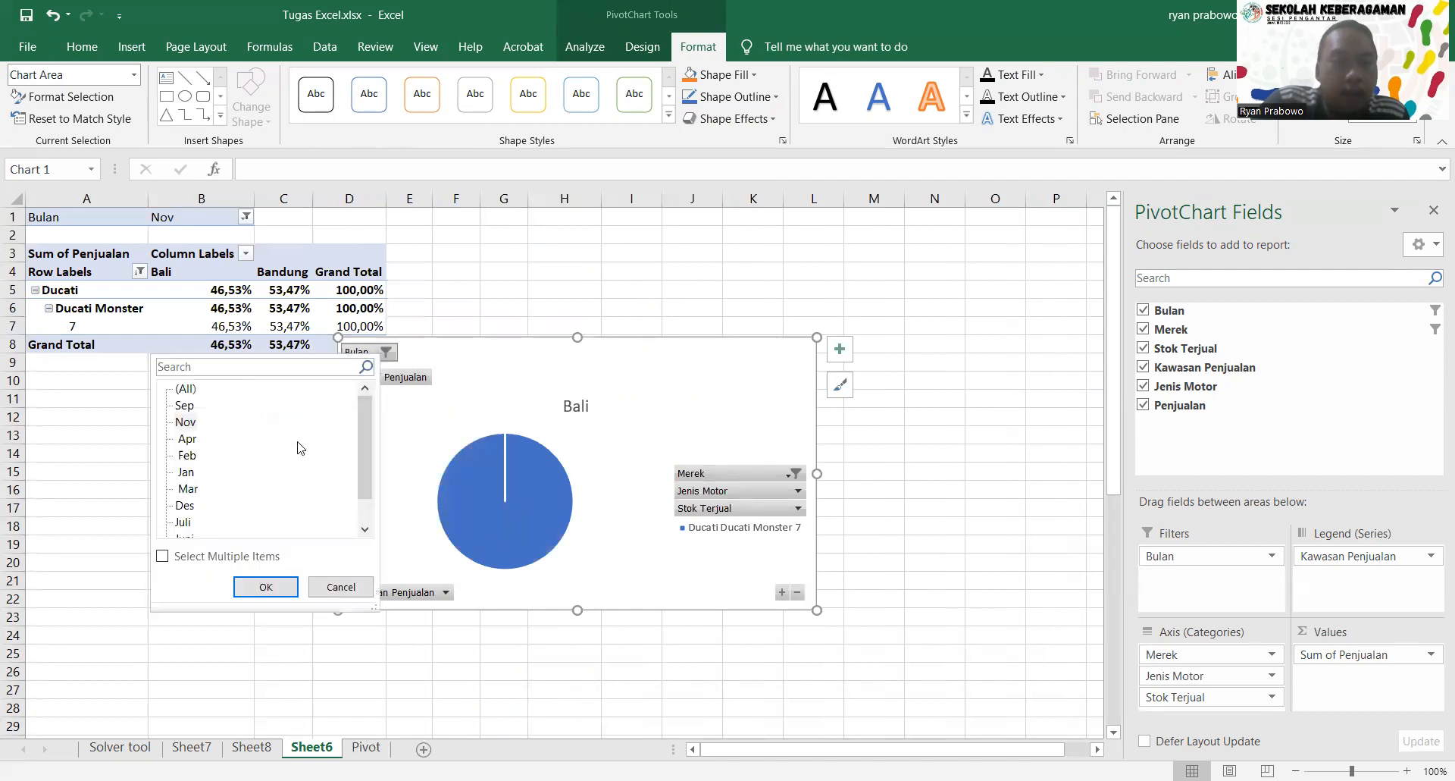
pyautogui.click(188, 488)
pyautogui.click(265, 587)
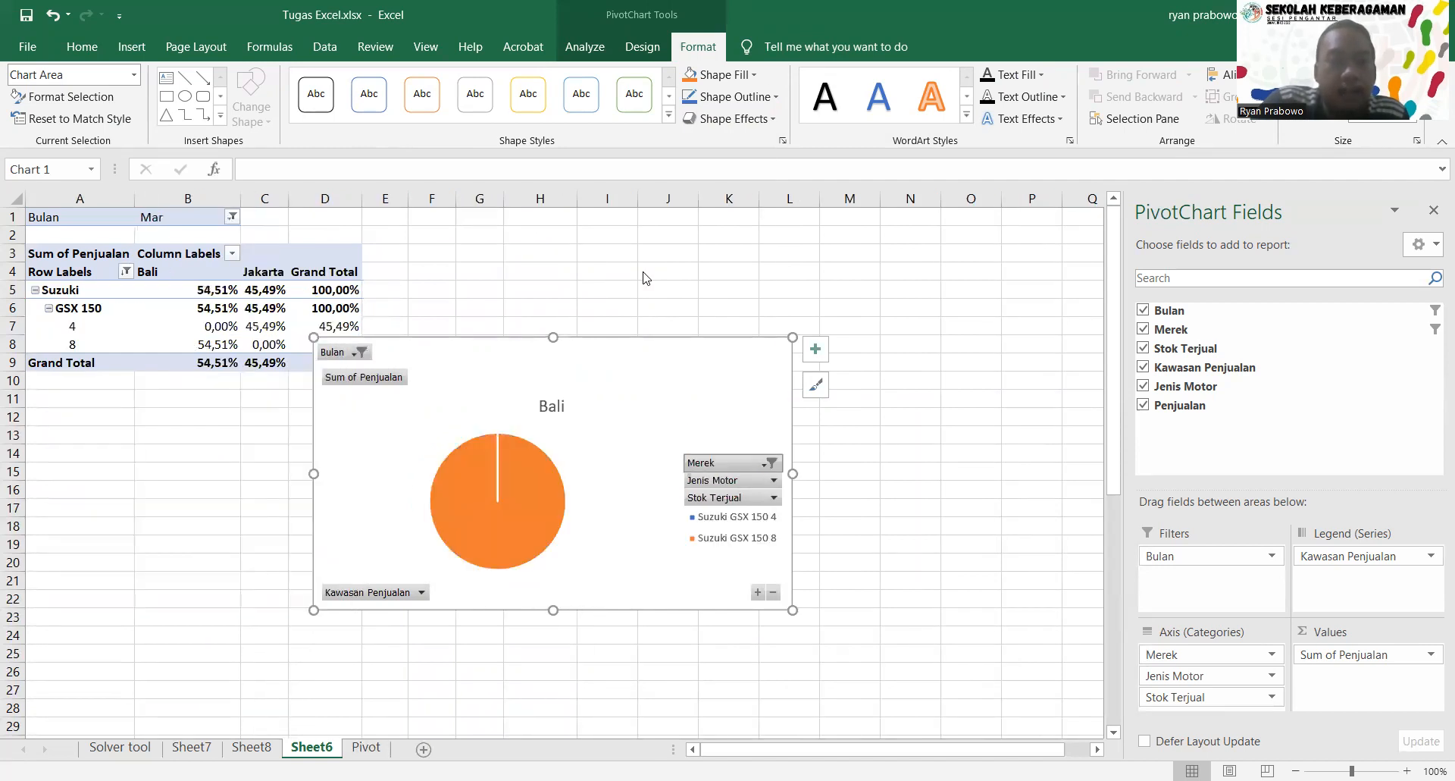
# Include all brands again in the PivotChart's Merek filter and delete the pie chart.
pyautogui.click(768, 462)
pyautogui.click(570, 262)
pyautogui.click(650, 439)
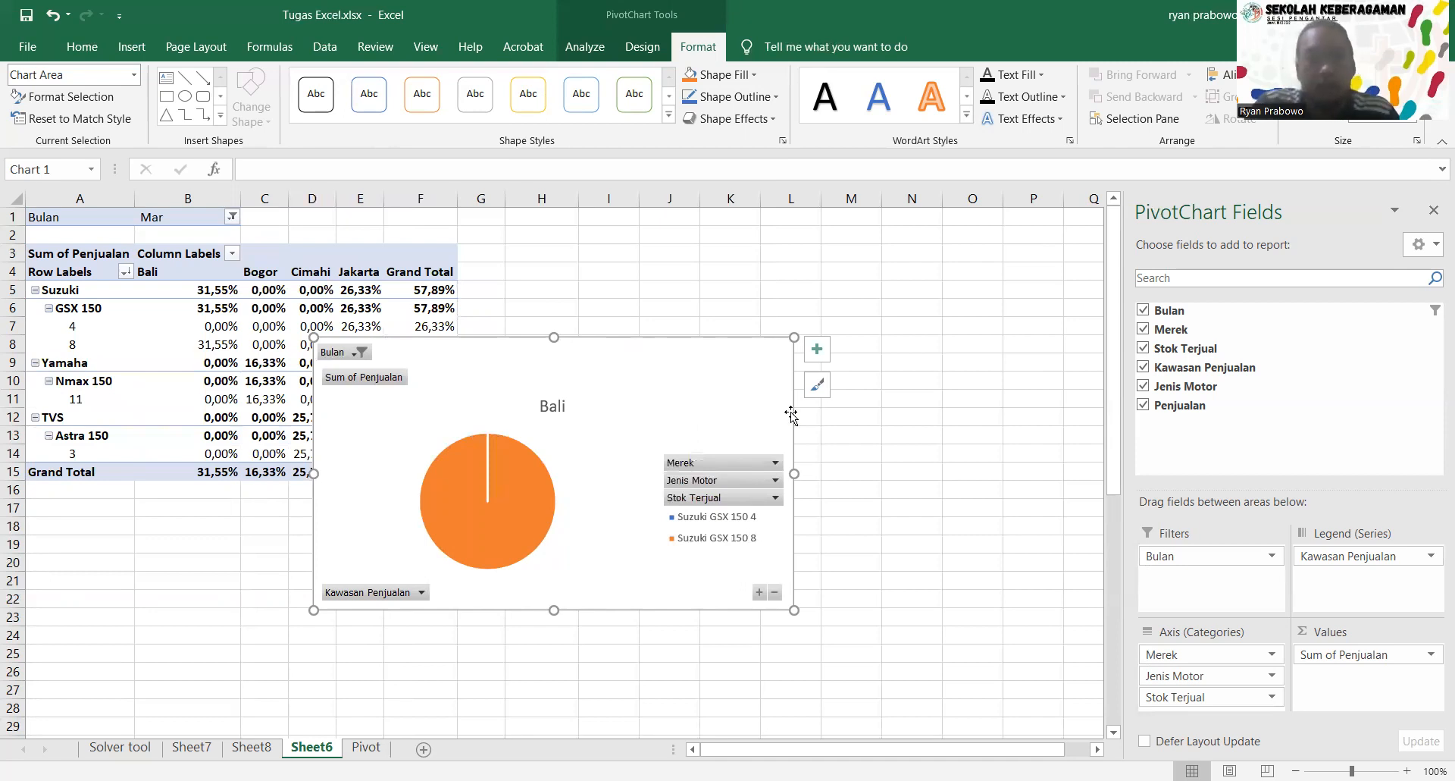
pyautogui.press('Delete')
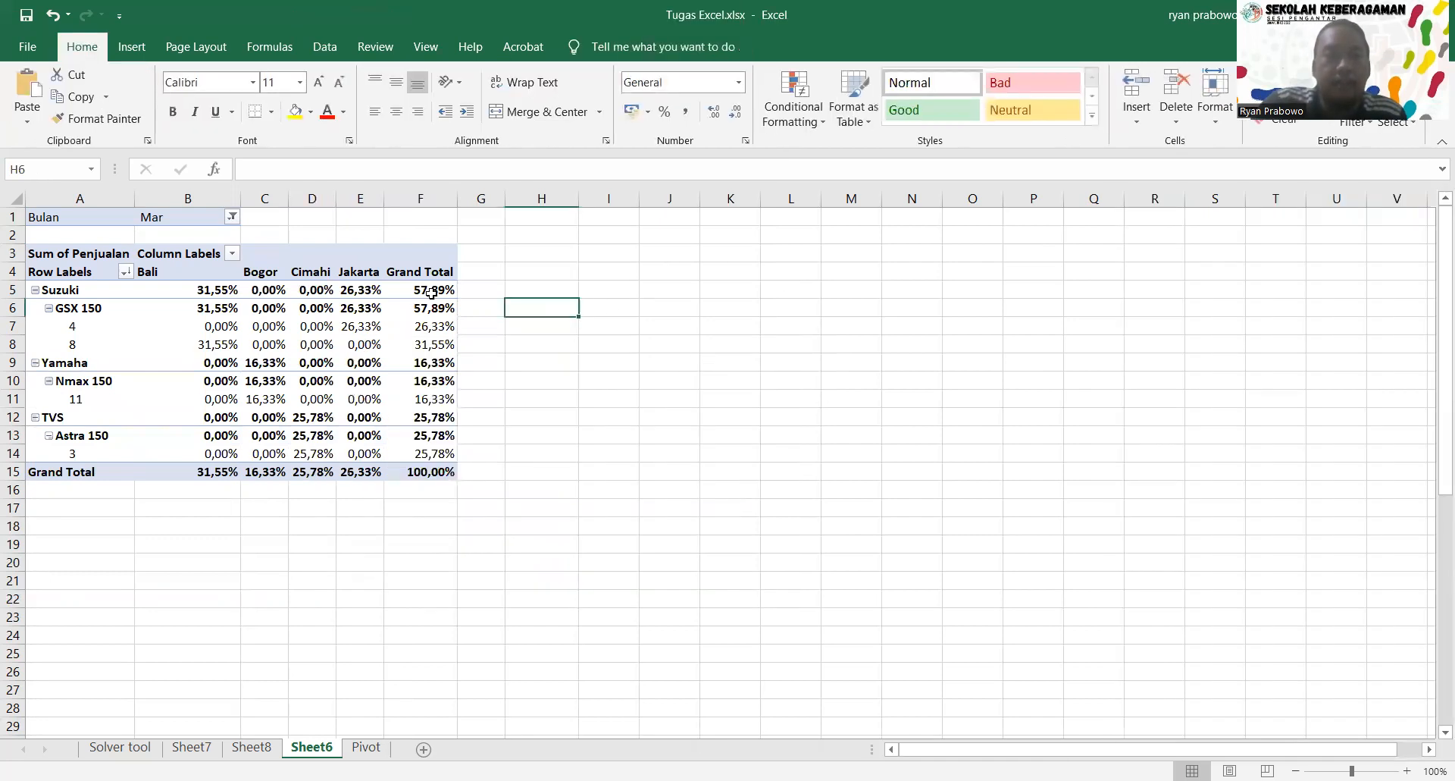
# Insert slicers for Bulan, Merek and Kawasan Penjualan for the PivotTable.
pyautogui.click(394, 288)
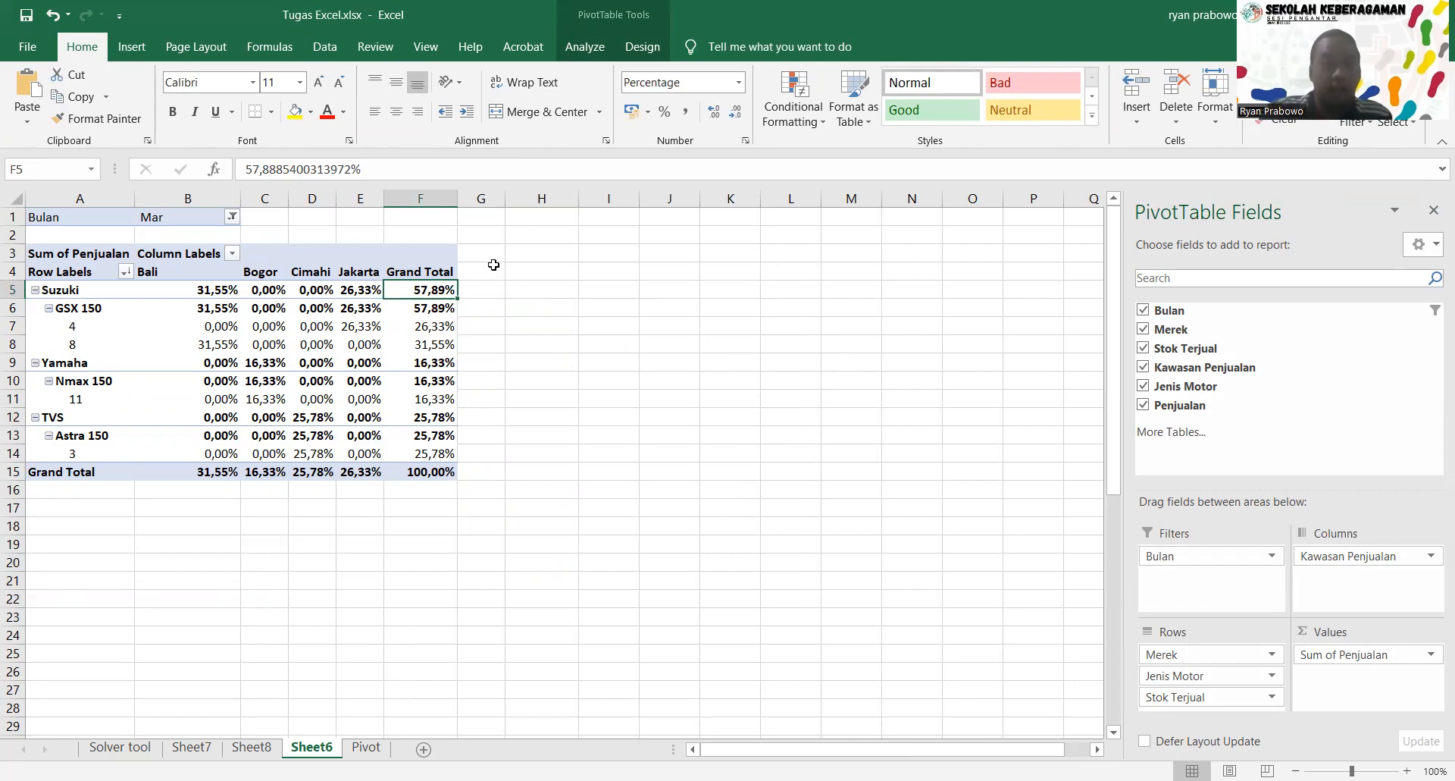
pyautogui.click(581, 48)
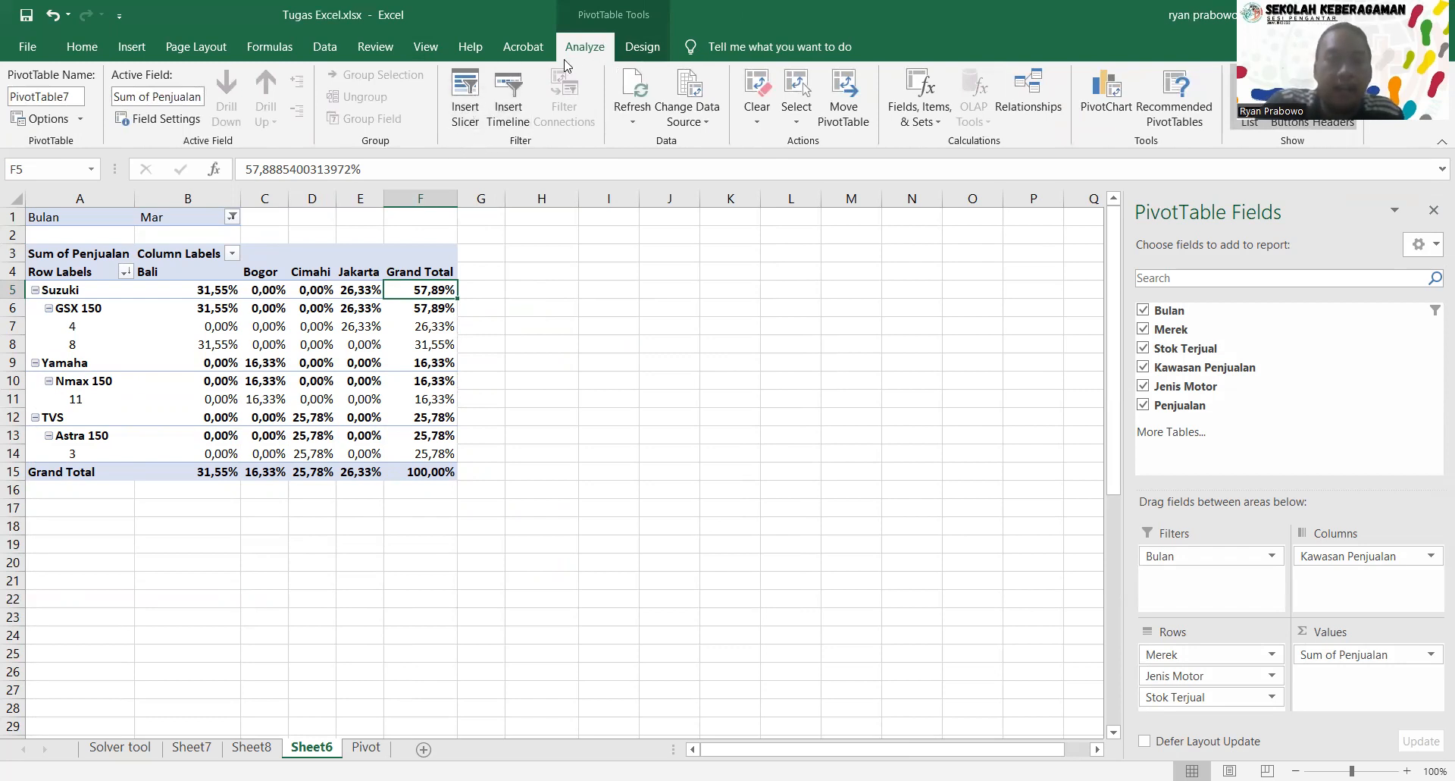
pyautogui.click(466, 98)
pyautogui.click(584, 213)
pyautogui.click(582, 232)
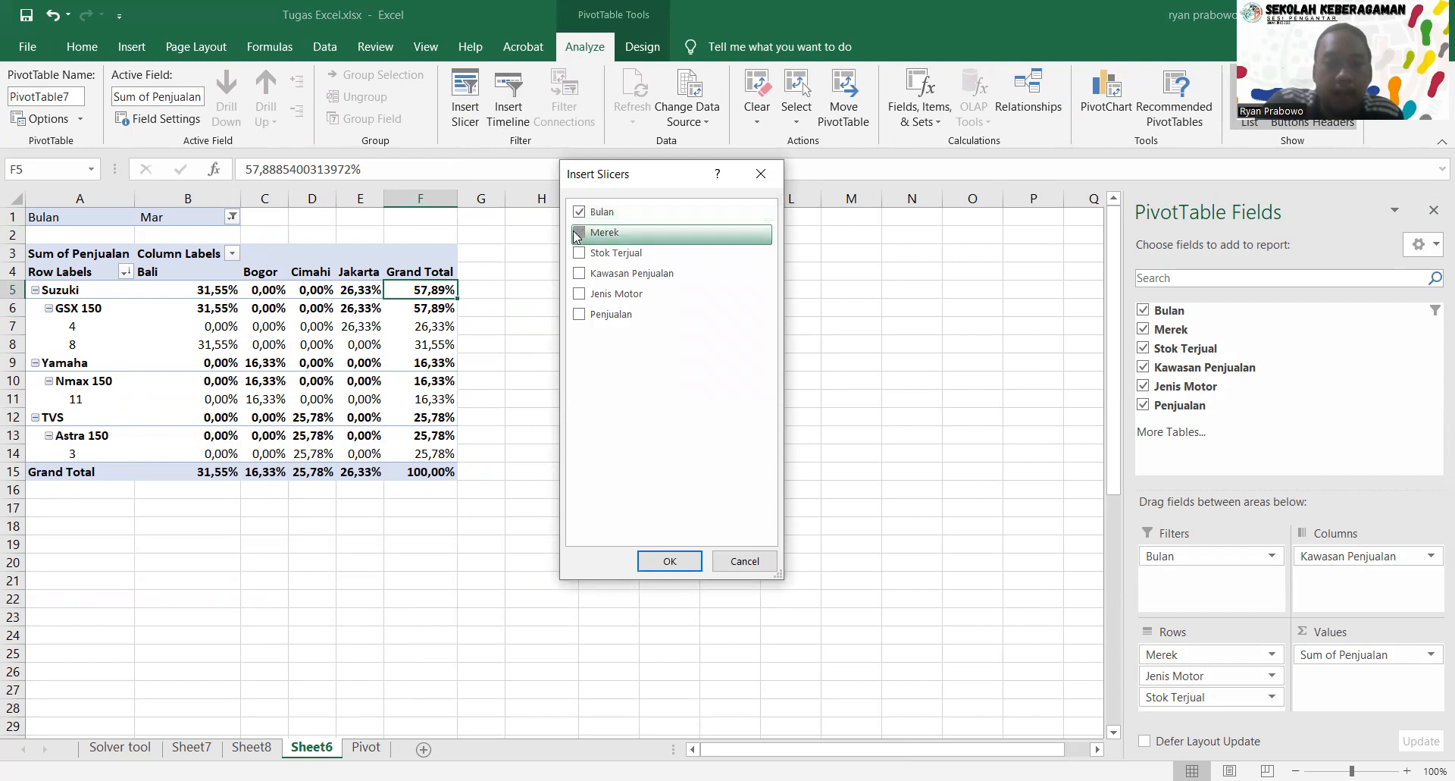
pyautogui.click(584, 274)
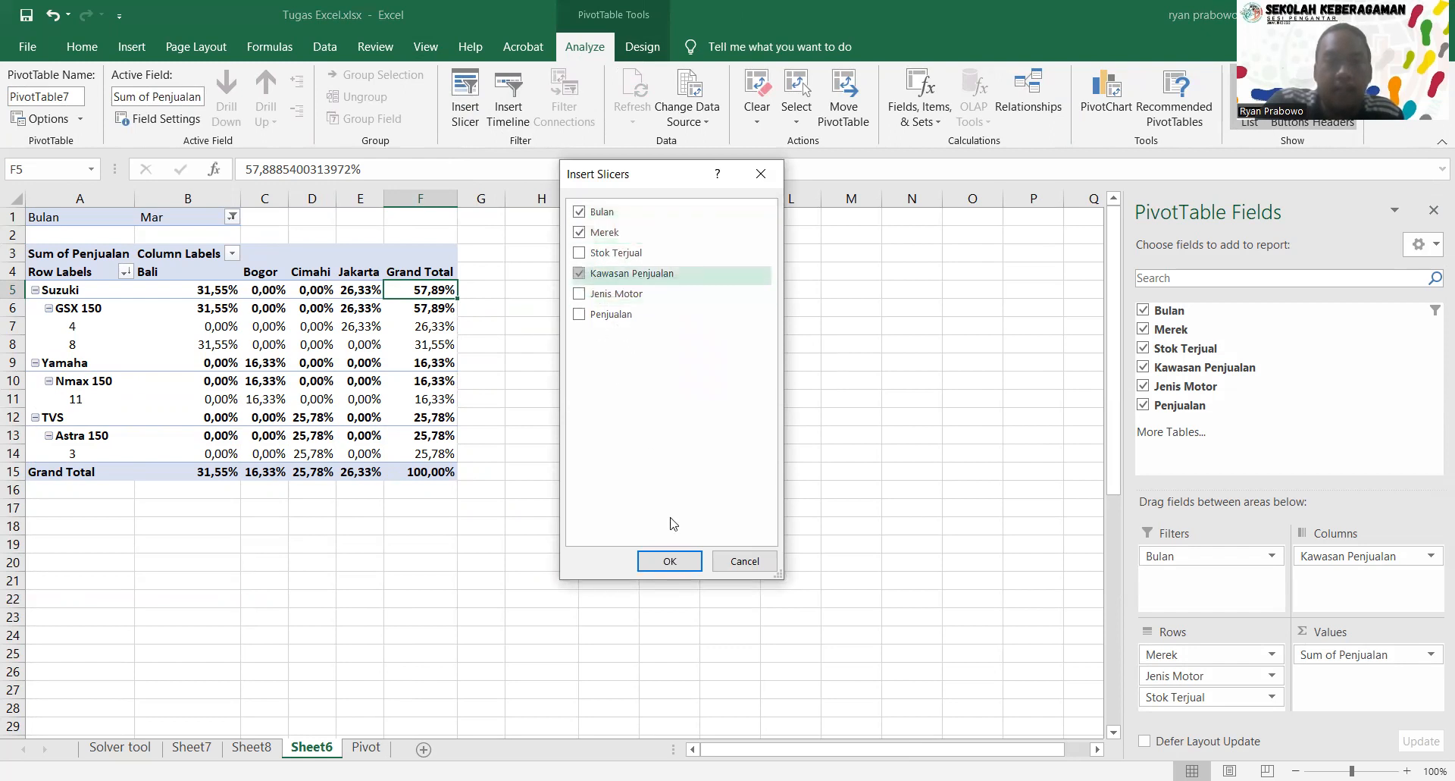
pyautogui.click(670, 561)
# Spread out the overlapping slicers beside the PivotTable, with Bulan and Merek side by side and Kawasan Penjualan below Merek.
pyautogui.click(517, 317)
pyautogui.moveTo(518, 318); pyautogui.dragTo(630, 231)
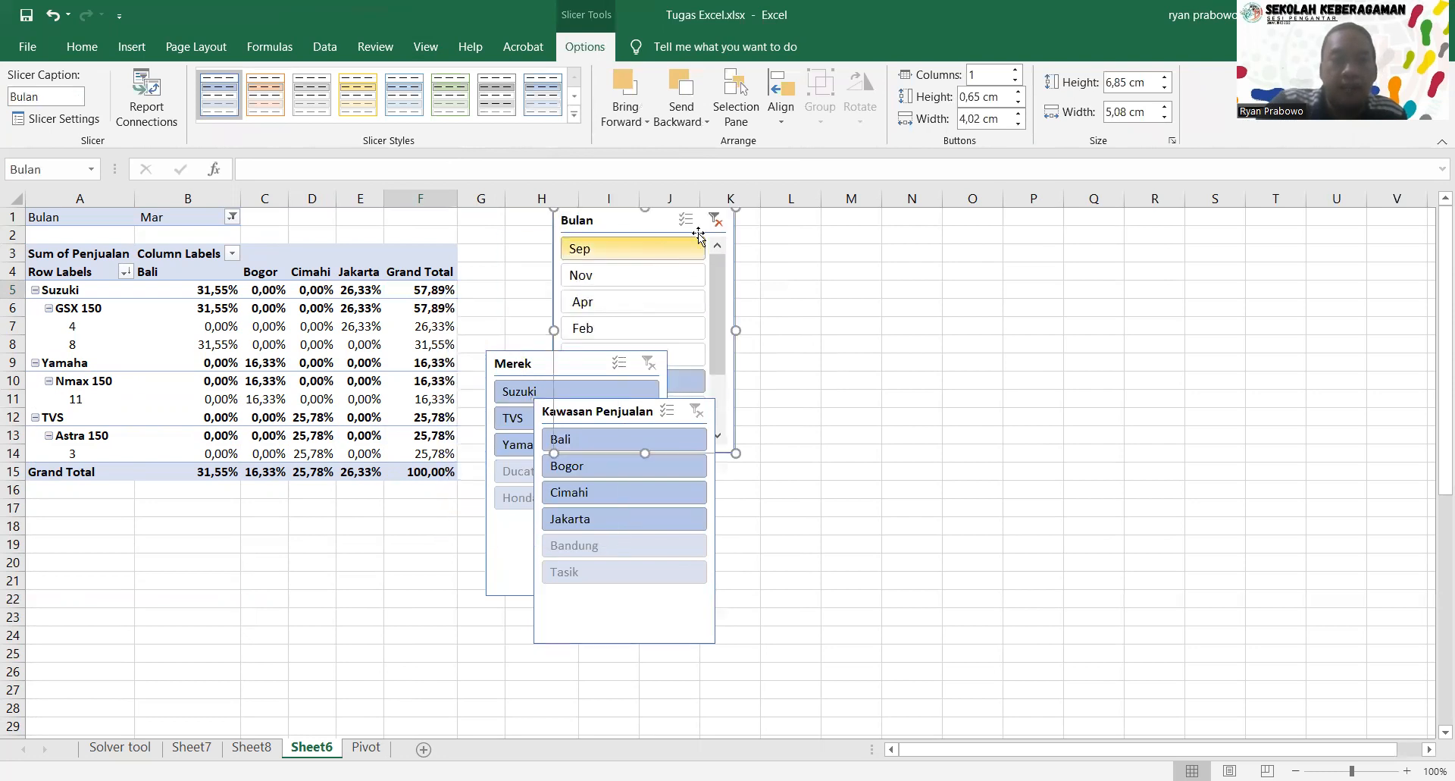
pyautogui.moveTo(591, 364); pyautogui.dragTo(868, 222)
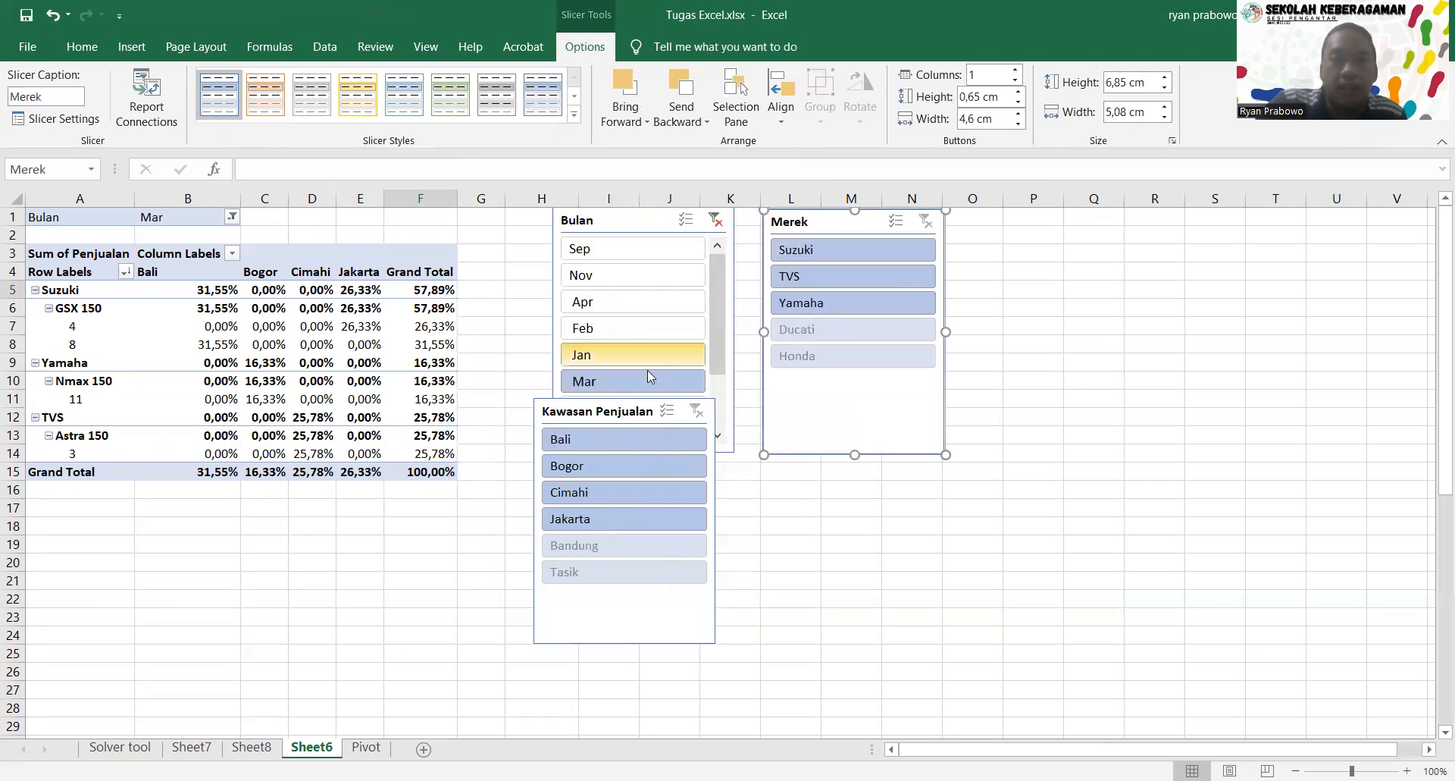
pyautogui.moveTo(604, 417); pyautogui.dragTo(890, 499)
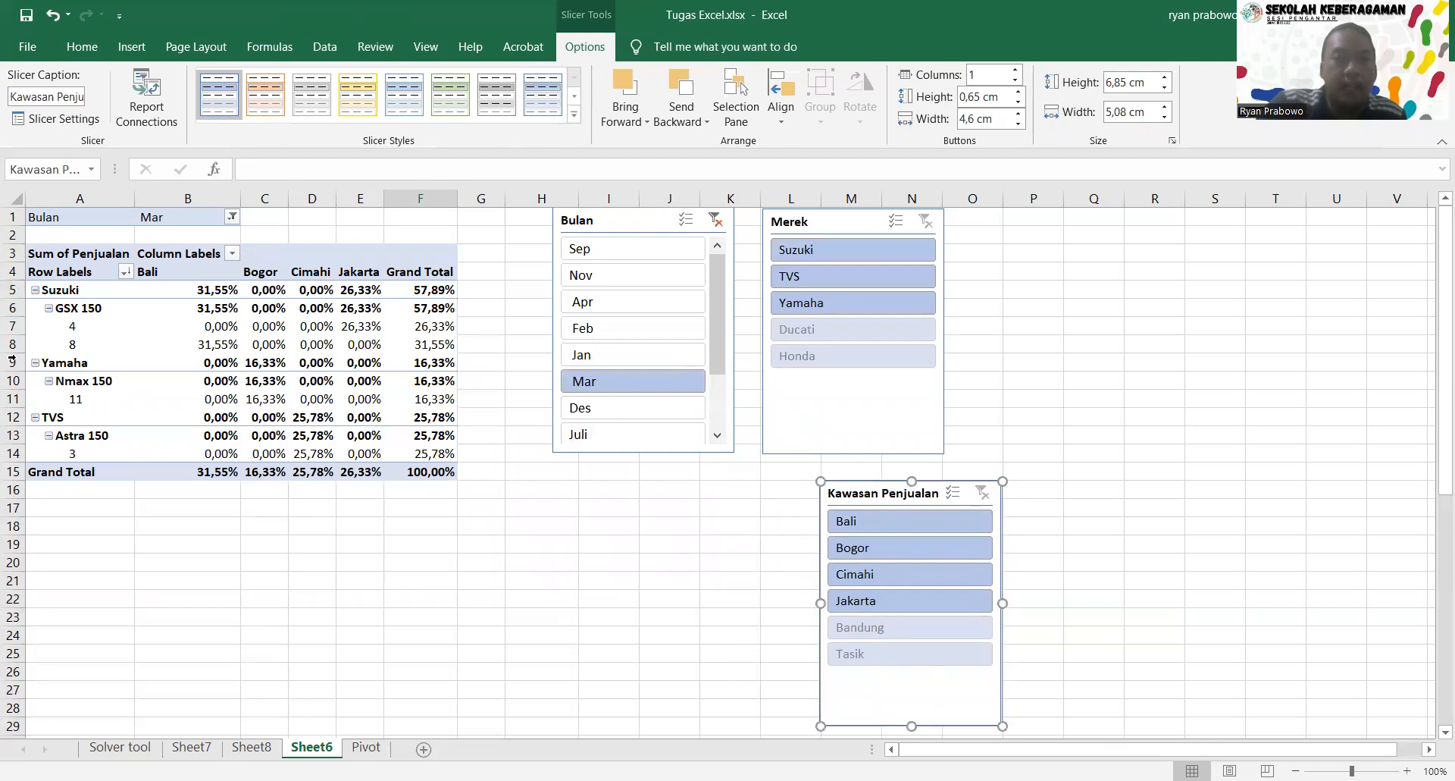
# Turn on multi-select in the Bulan slicer, add Sep, Nov and Feb to the selection, and remove Mar.
pyautogui.click(686, 221)
pyautogui.click(640, 249)
pyautogui.click(643, 275)
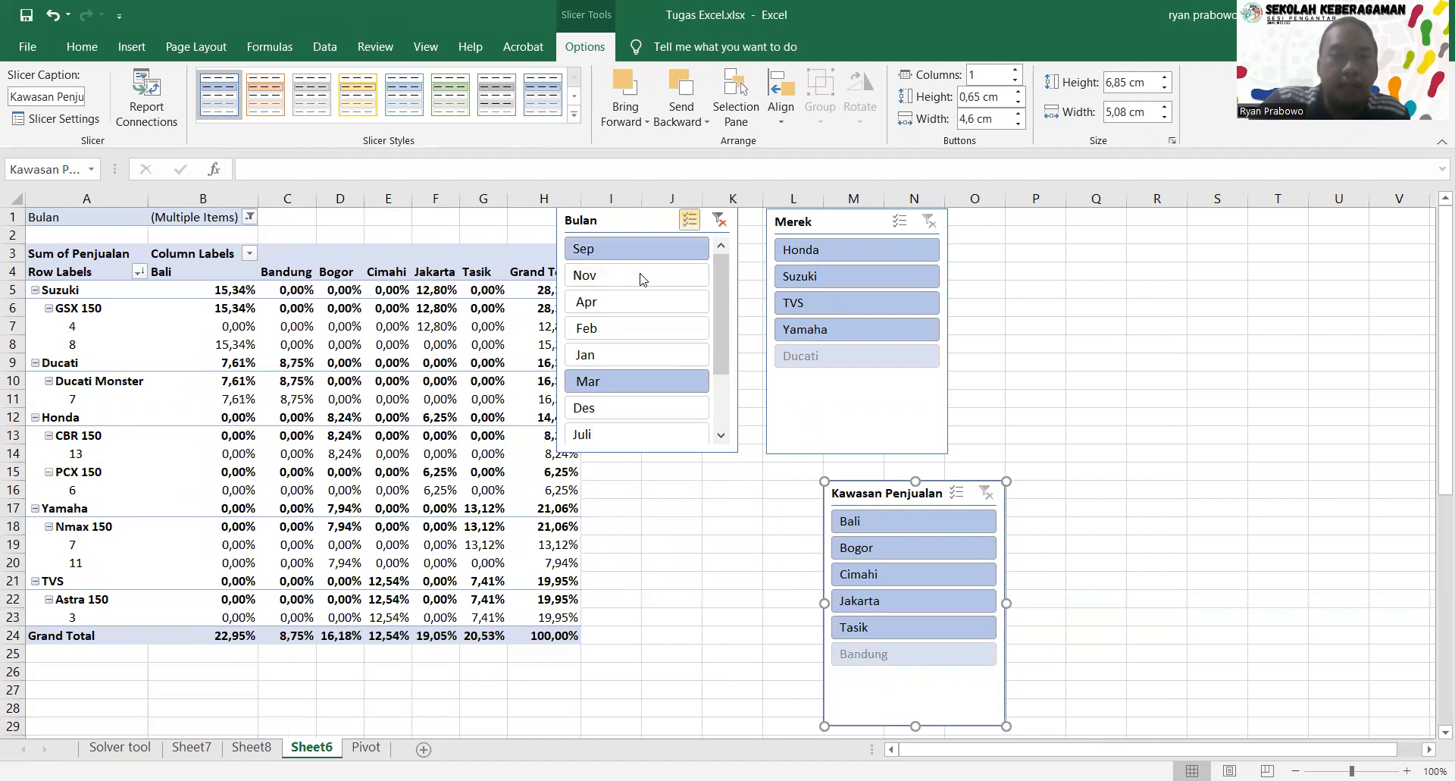
pyautogui.click(641, 381)
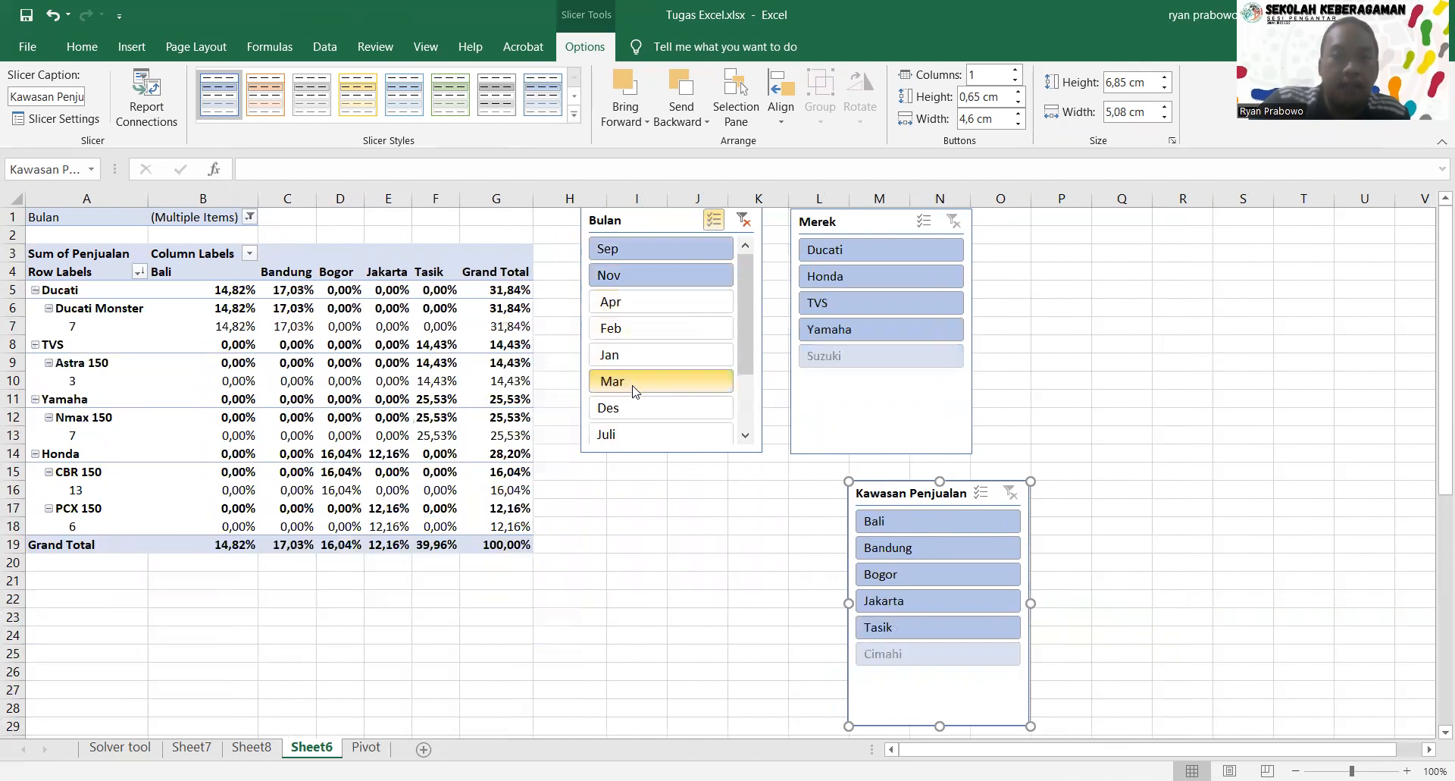
pyautogui.click(661, 332)
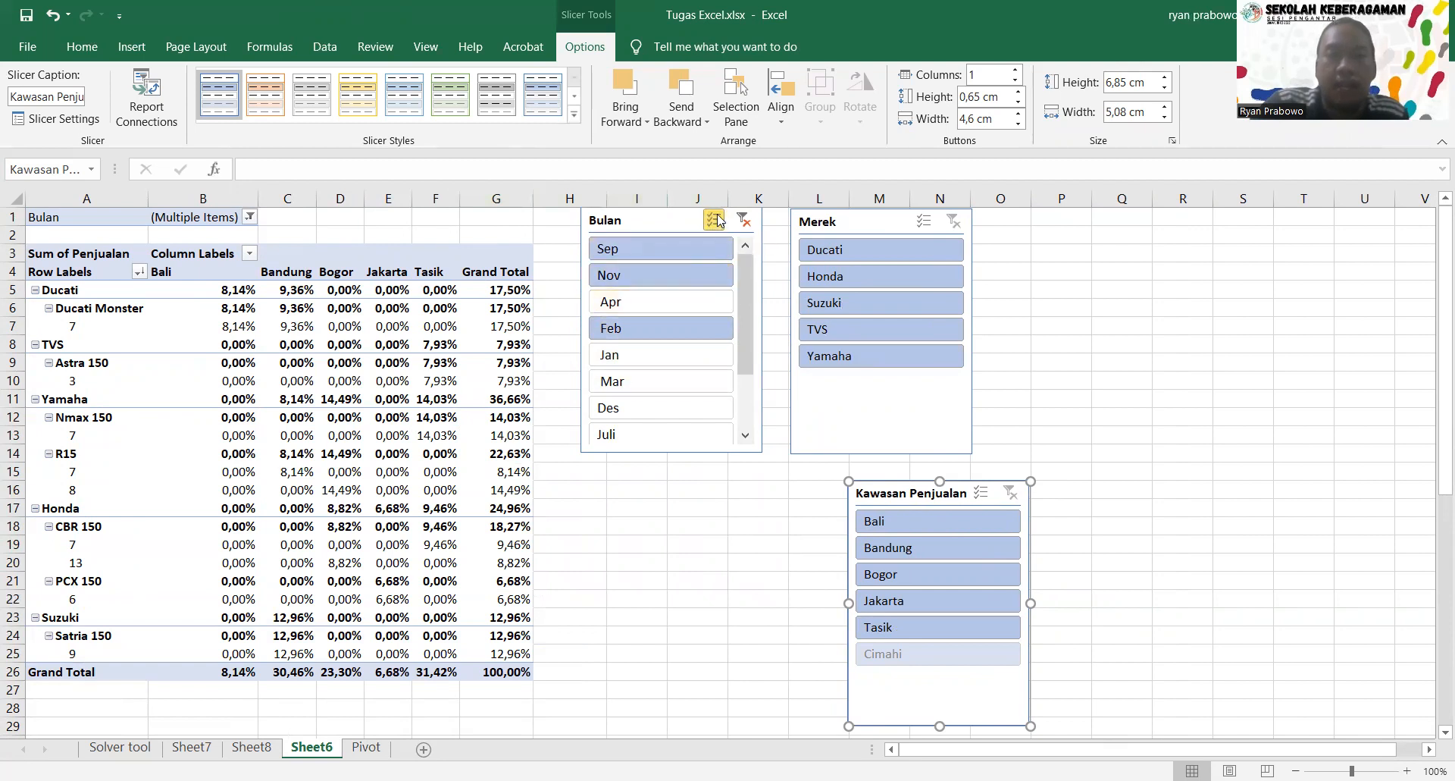
# Turn on multi-select in the Merek slicer and exclude the brands Ducati, Honda and Suzuki.
pyautogui.click(864, 227)
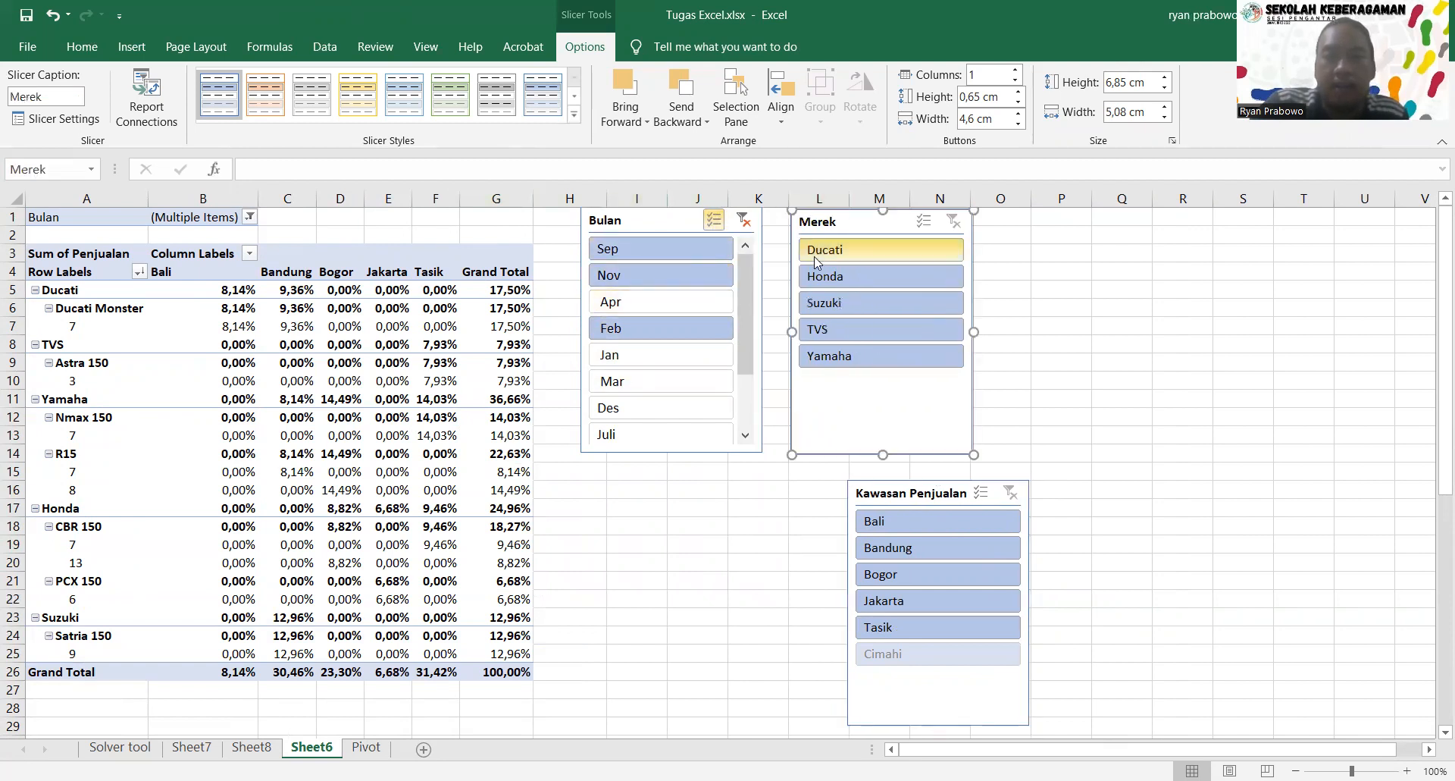
pyautogui.click(923, 221)
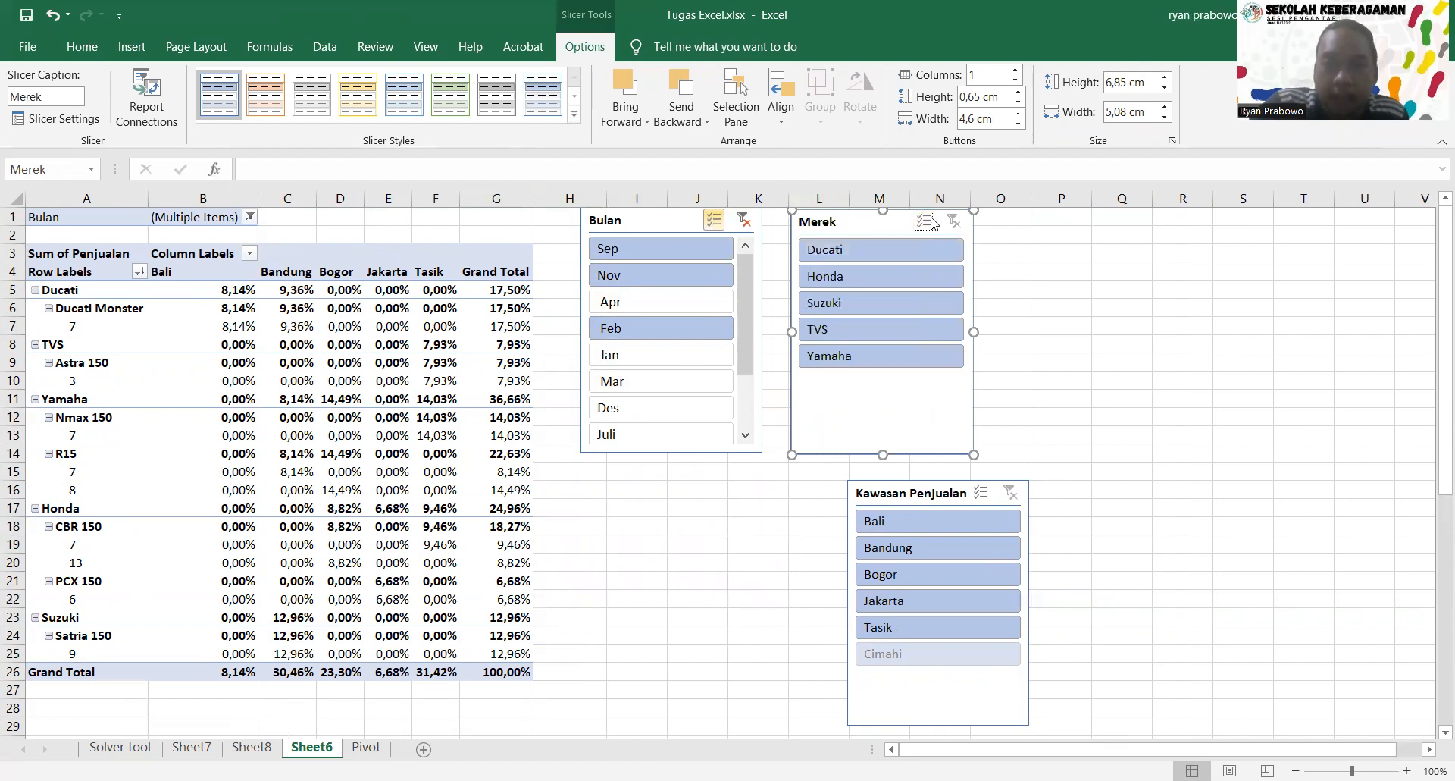
pyautogui.click(898, 253)
pyautogui.click(898, 277)
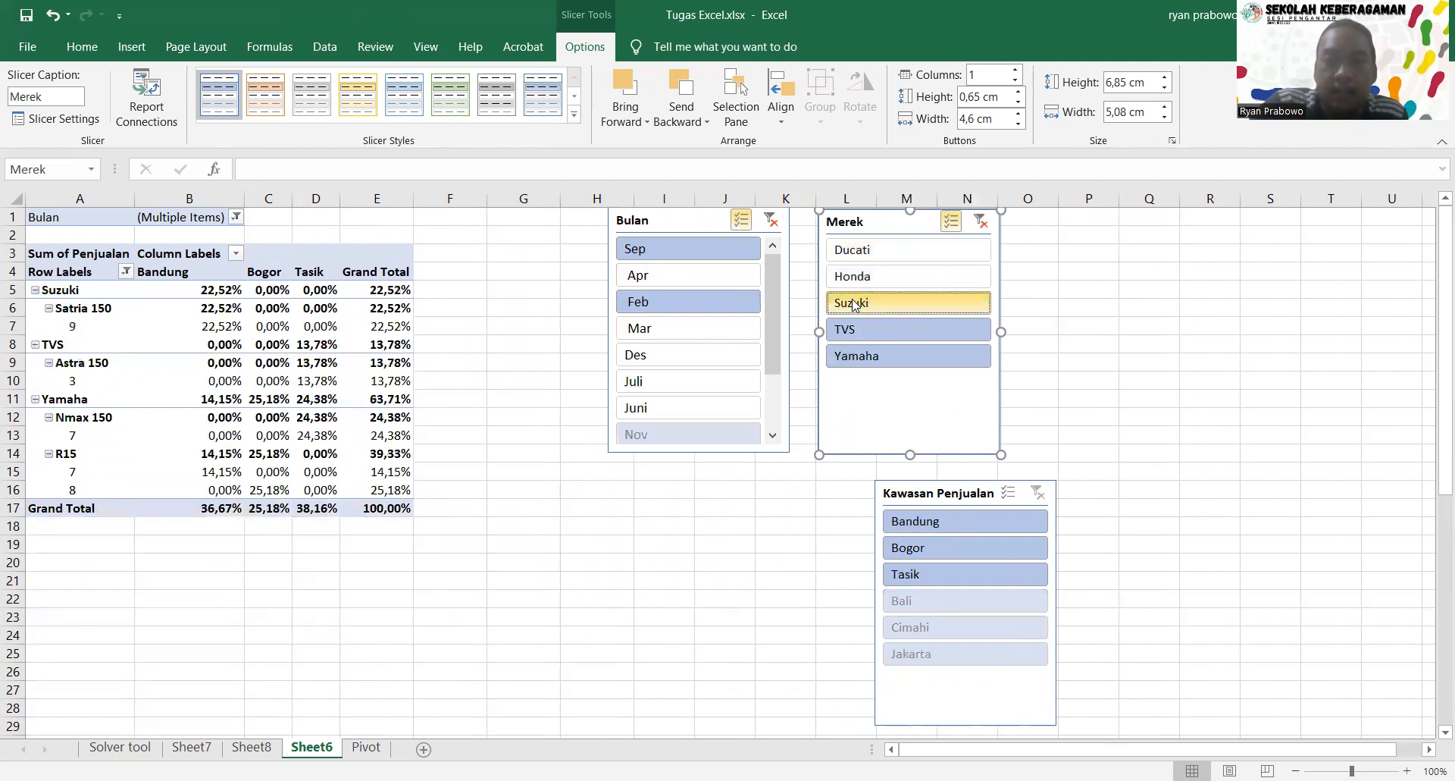
pyautogui.click(898, 303)
# Turn off multi-select in the Merek slicer, switch from Ducati to Honda alone, and limit the Kawasan Penjualan slicer to Bogor.
pyautogui.click(952, 221)
pyautogui.click(920, 249)
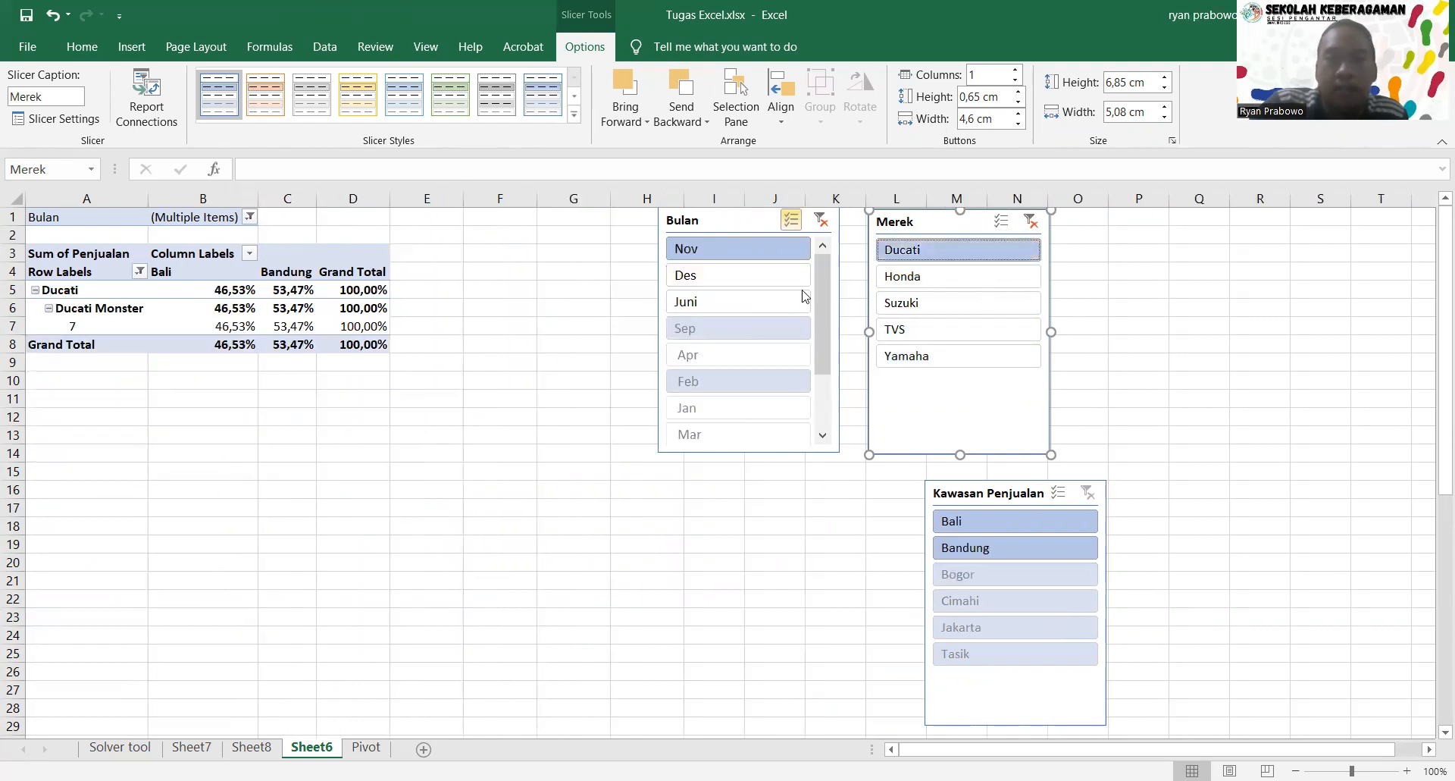
pyautogui.click(958, 276)
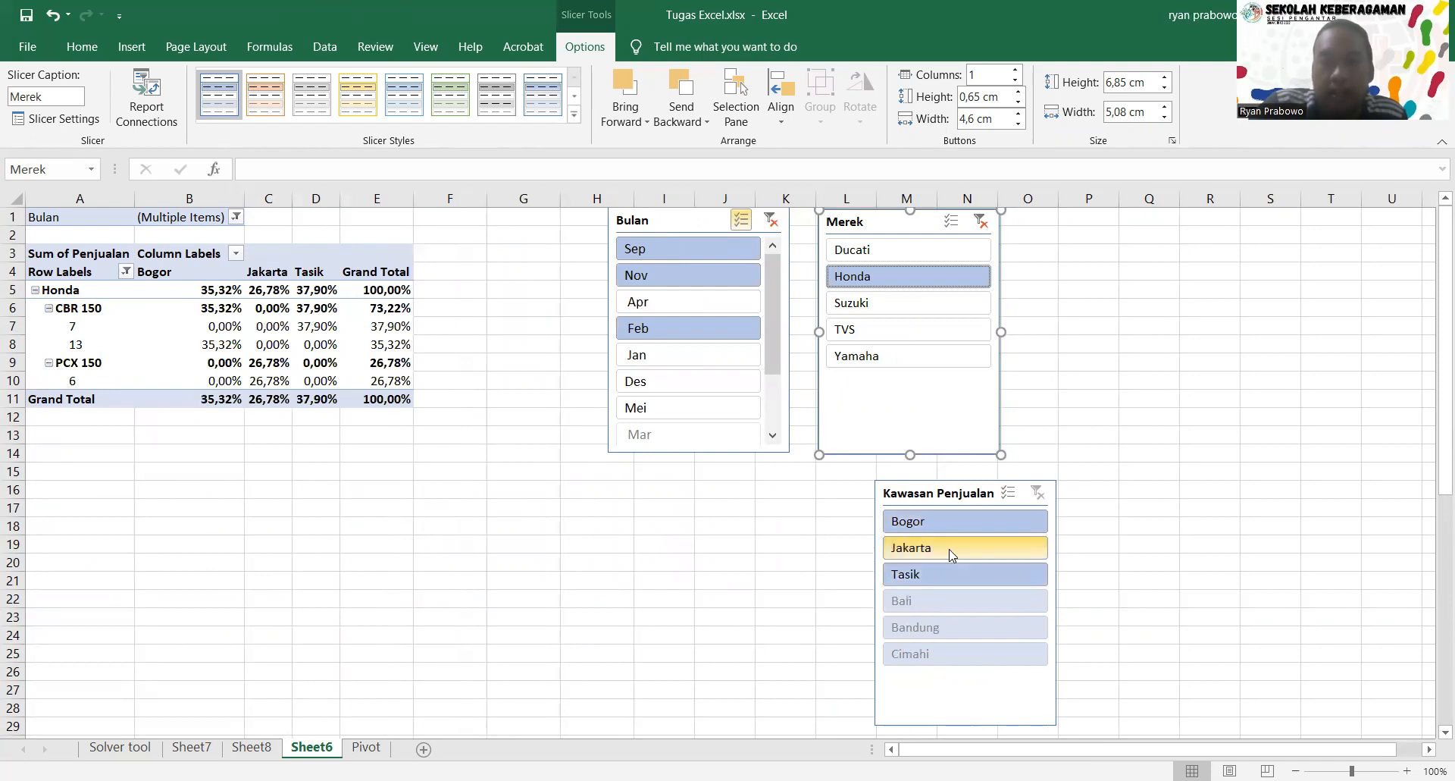
pyautogui.click(957, 525)
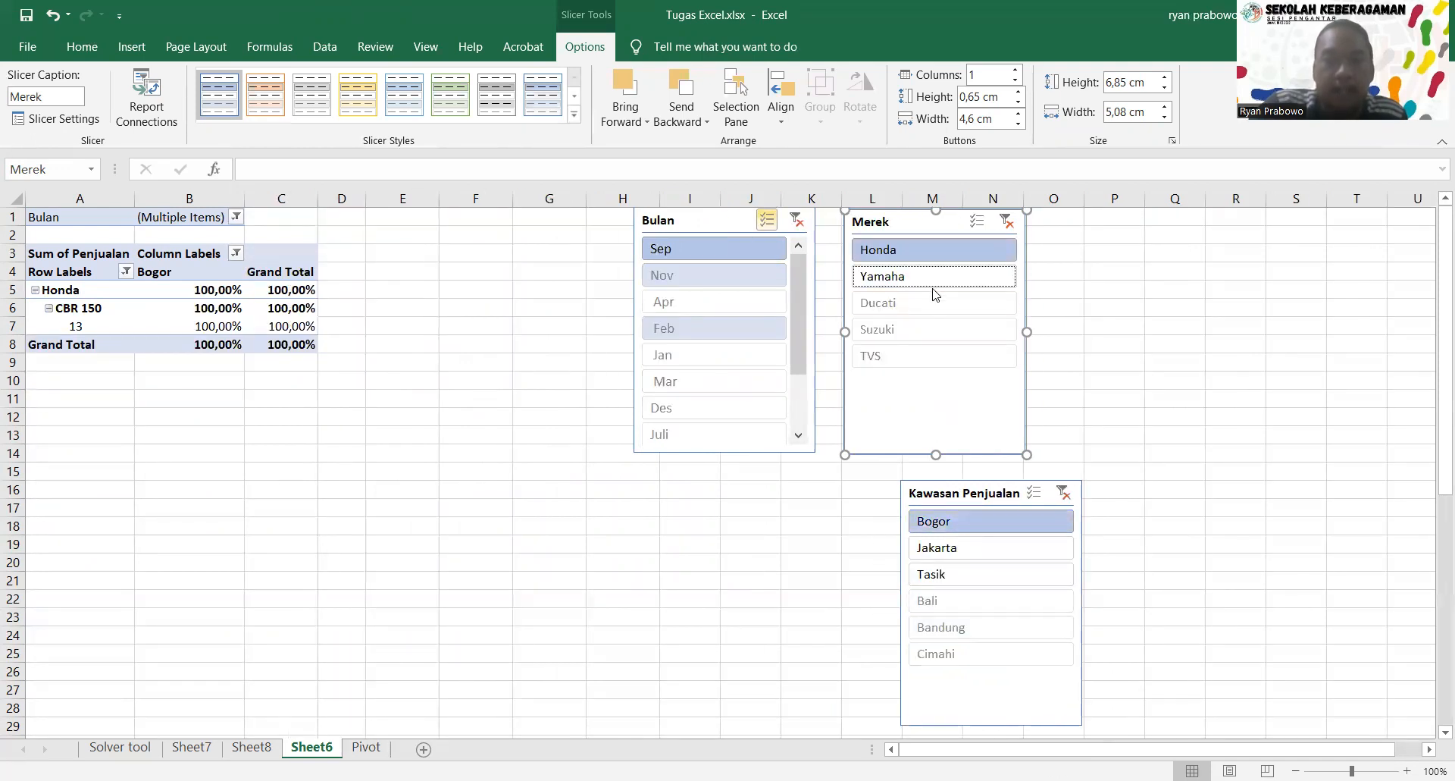
# Include all brands again in the Merek slicer with multi-select on, and filter the Kawasan Penjualan slicer to Bandung.
pyautogui.click(977, 220)
pyautogui.click(973, 275)
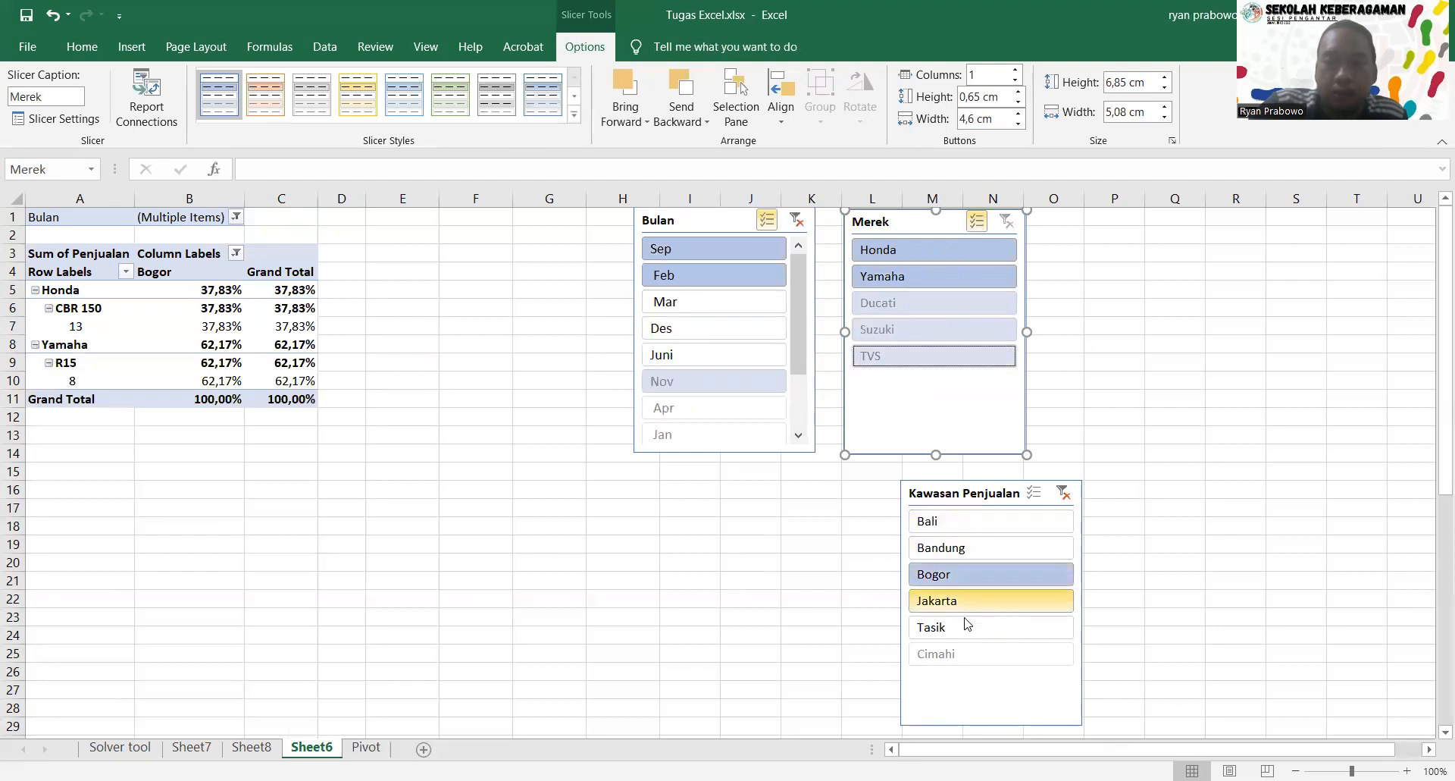
pyautogui.click(967, 550)
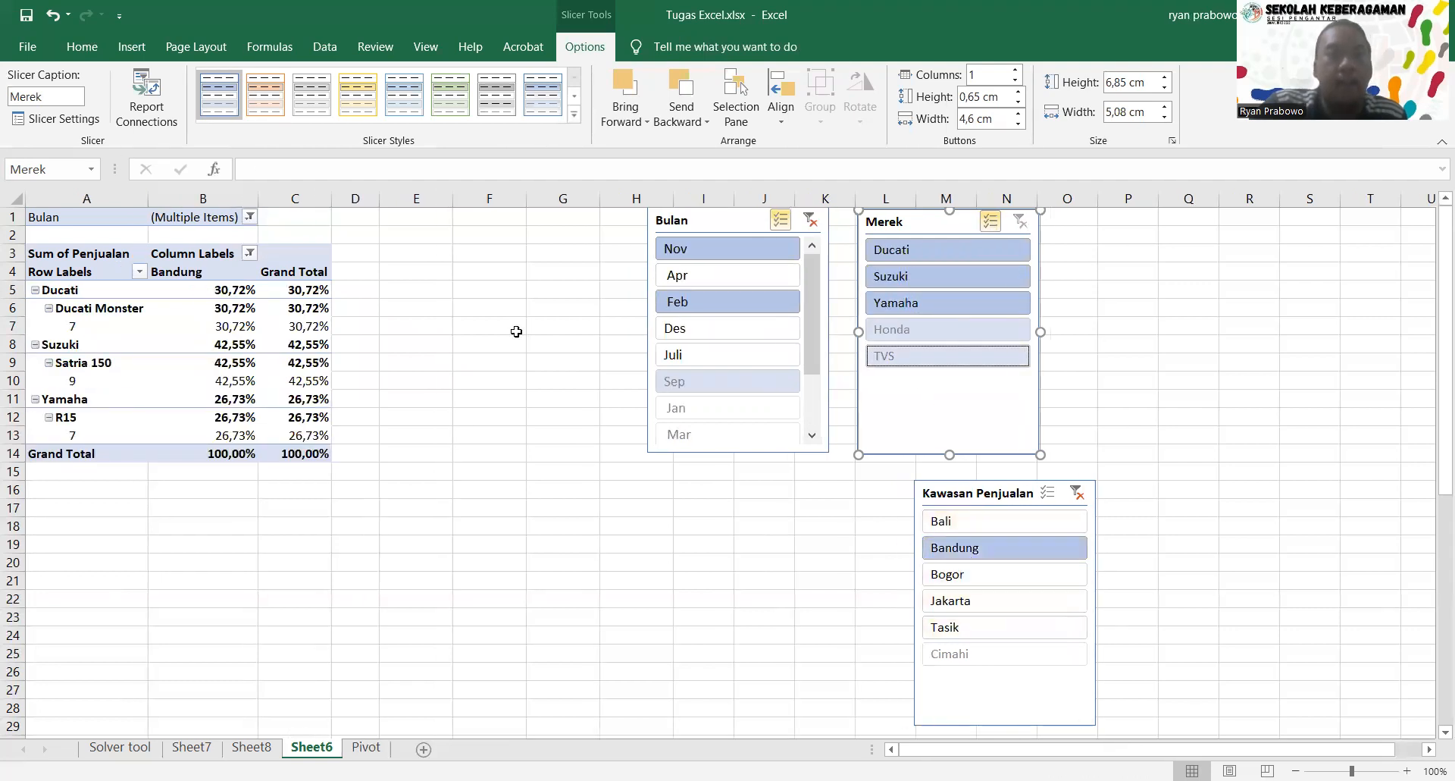
# Group the Ducati and Suzuki brands in the PivotTable's row labels.
pyautogui.moveTo(234, 286)
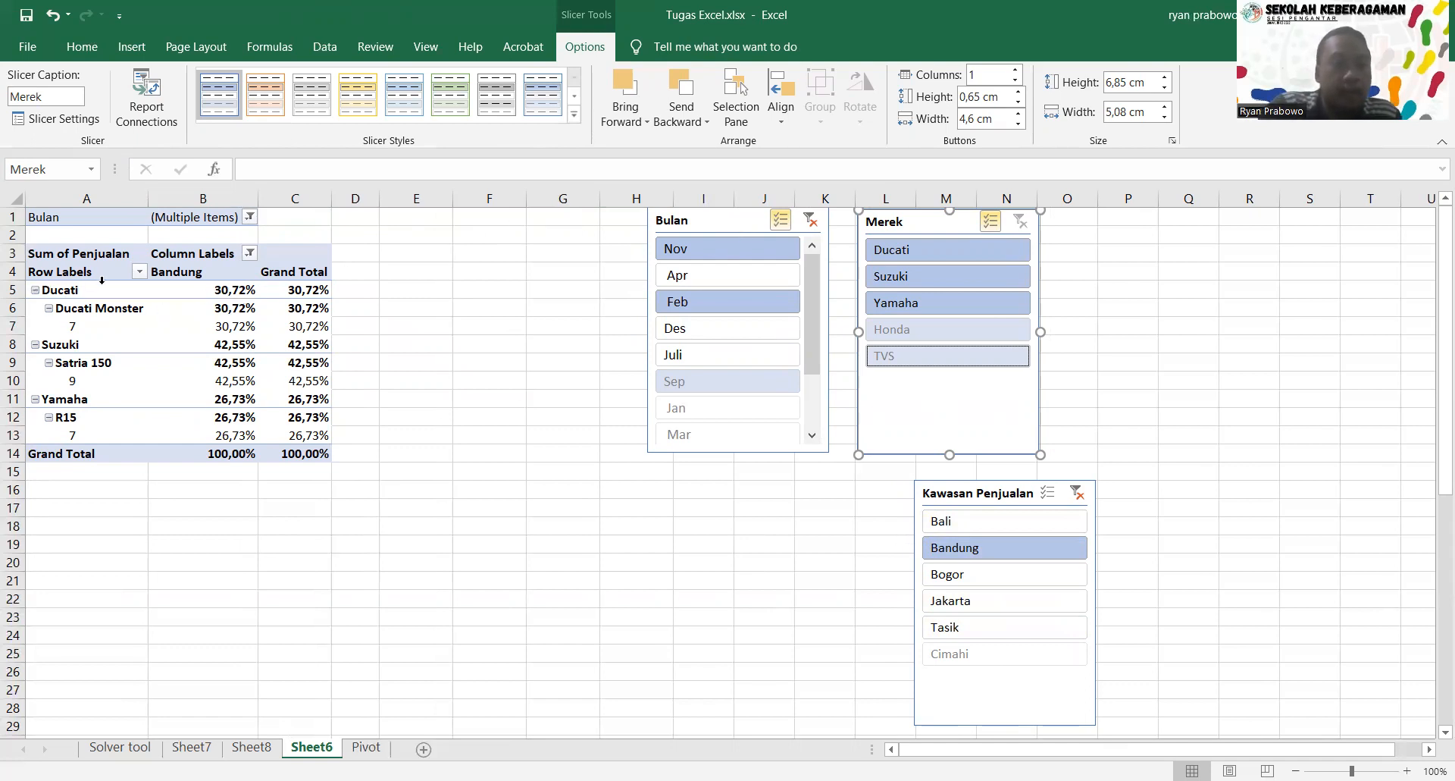
pyautogui.click(239, 296)
pyautogui.click(90, 292)
pyautogui.moveTo(91, 292); pyautogui.dragTo(104, 351)
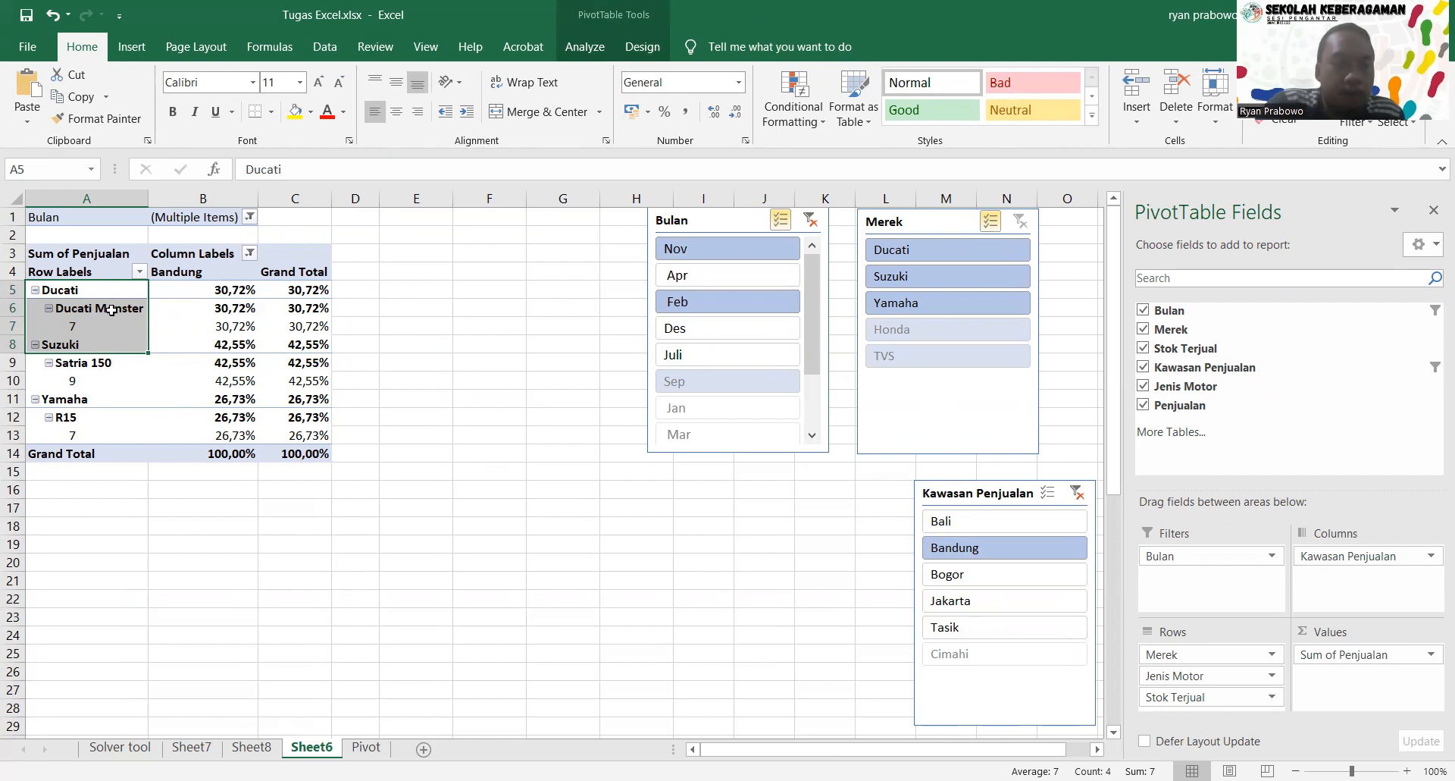
pyautogui.rightClick(118, 313)
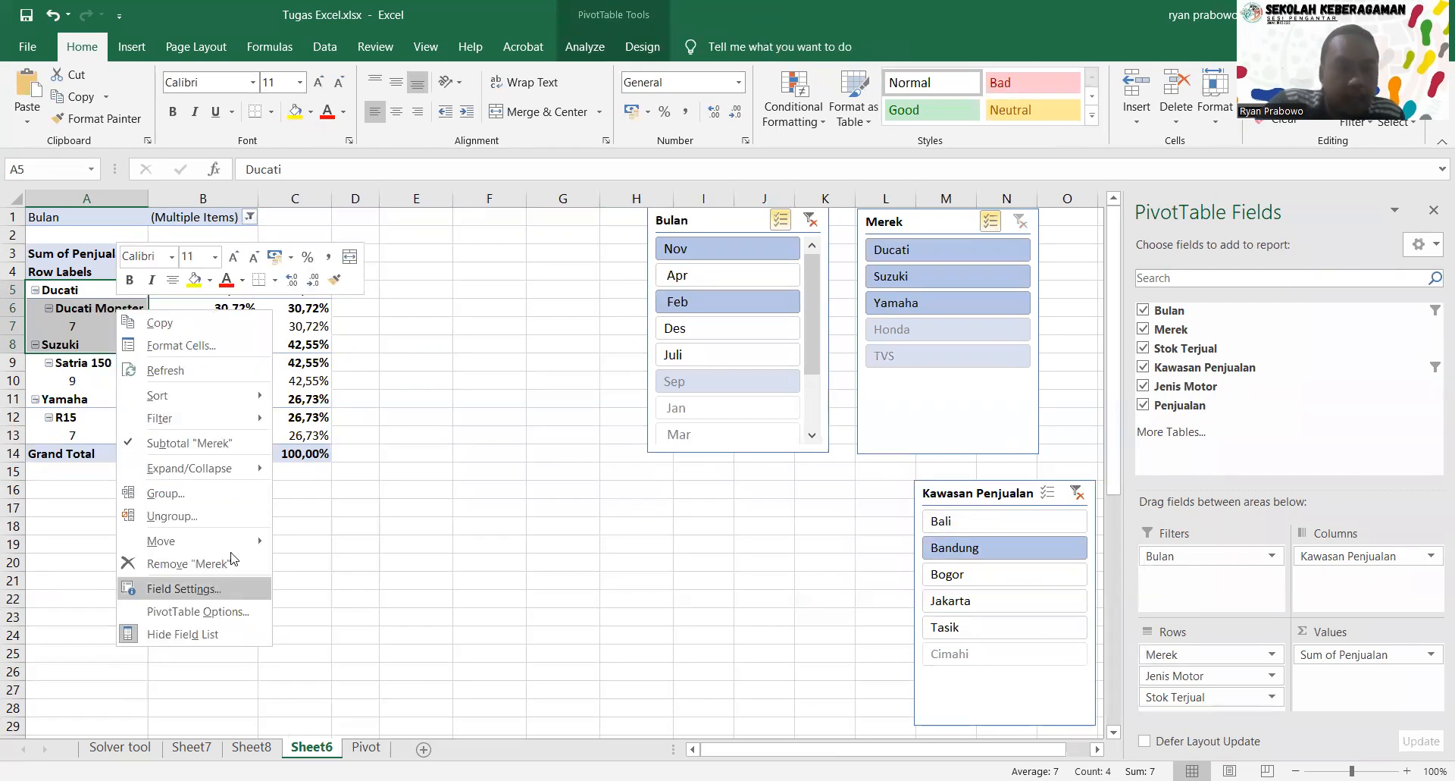
pyautogui.click(237, 496)
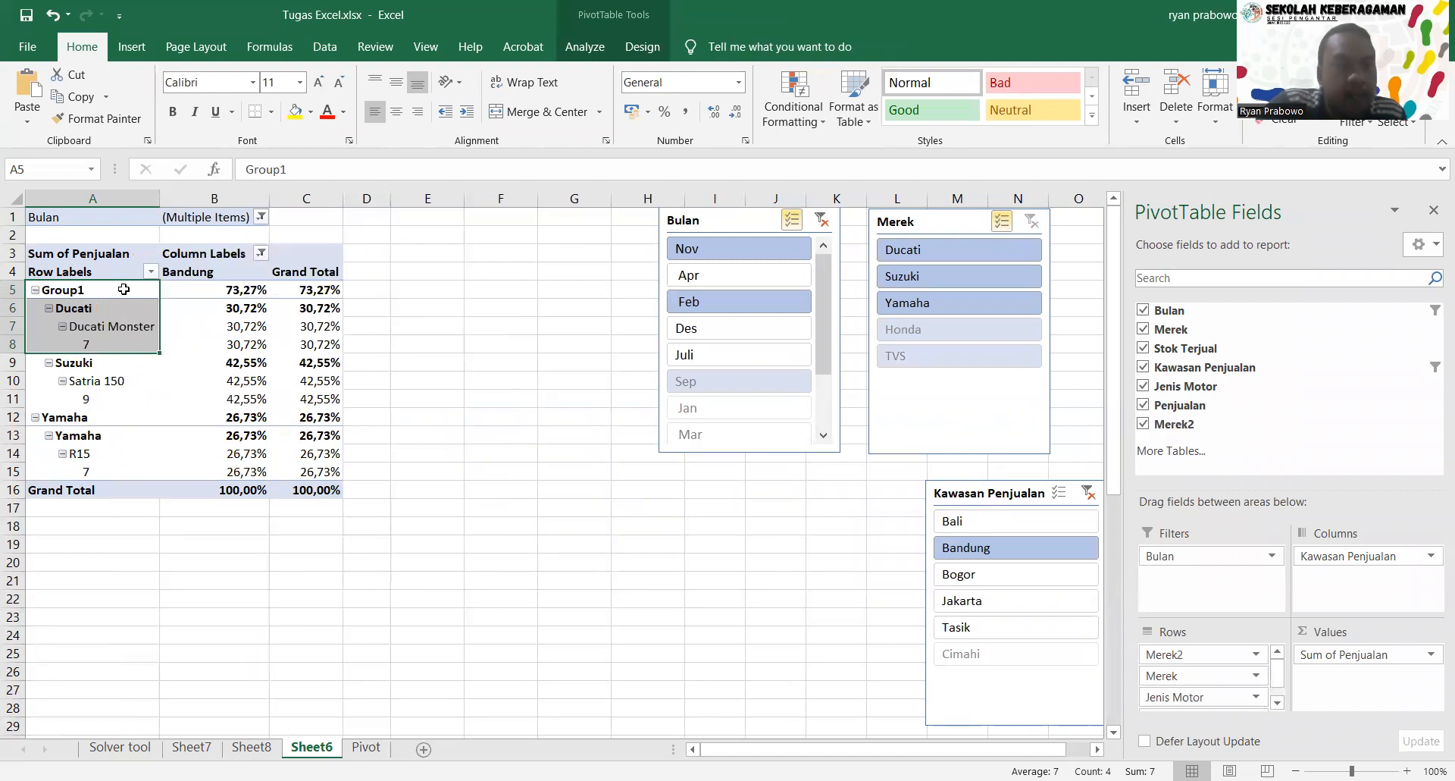
# Collapse the group containing Ducati and Suzuki, rename it KELOMPOK 1, and select its row in the PivotTable.
pyautogui.doubleClick(124, 288)
pyautogui.click(320, 176)
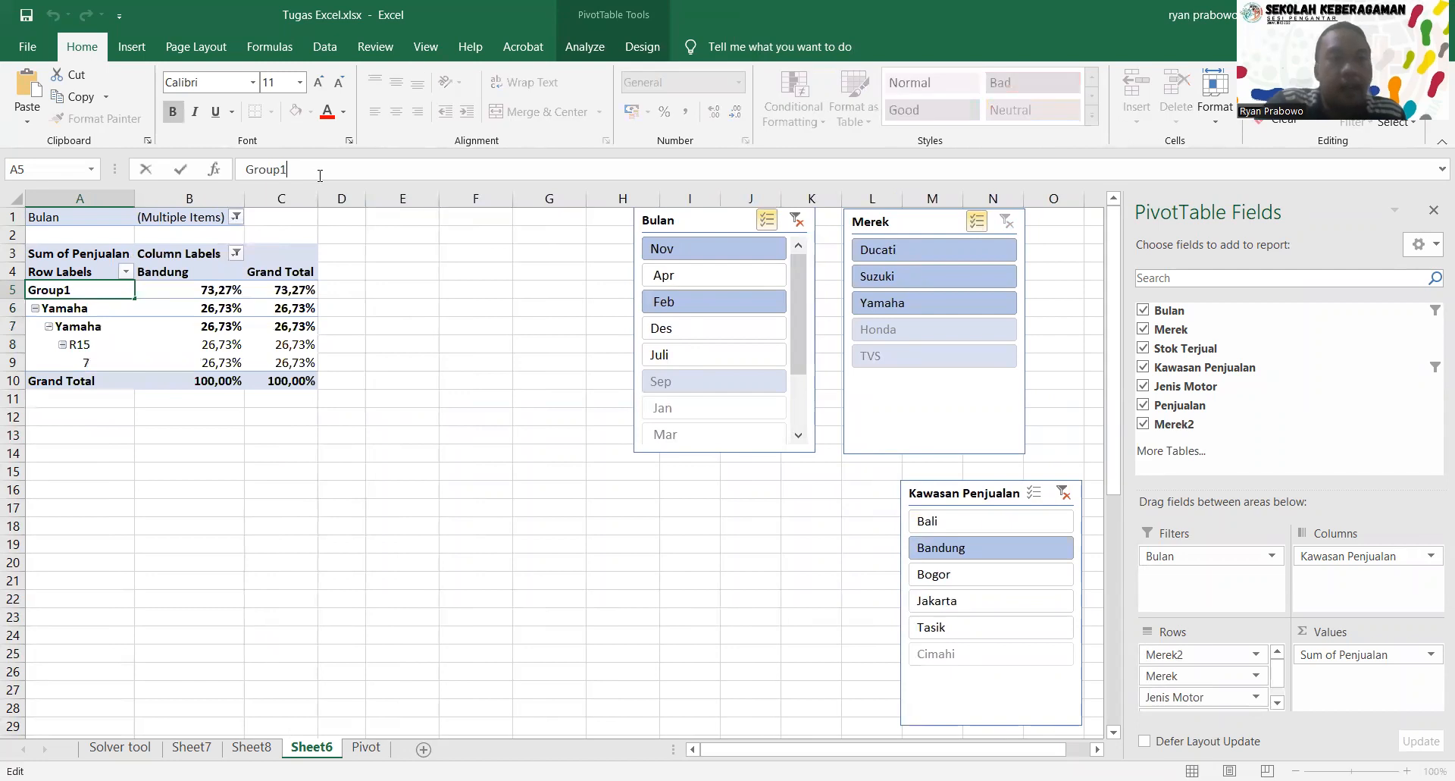
pyautogui.press('BackSpace')
pyautogui.press('BackSpace')
pyautogui.press('BackSpace')
pyautogui.press('BackSpace')
pyautogui.press('BackSpace')
pyautogui.write('KELO')
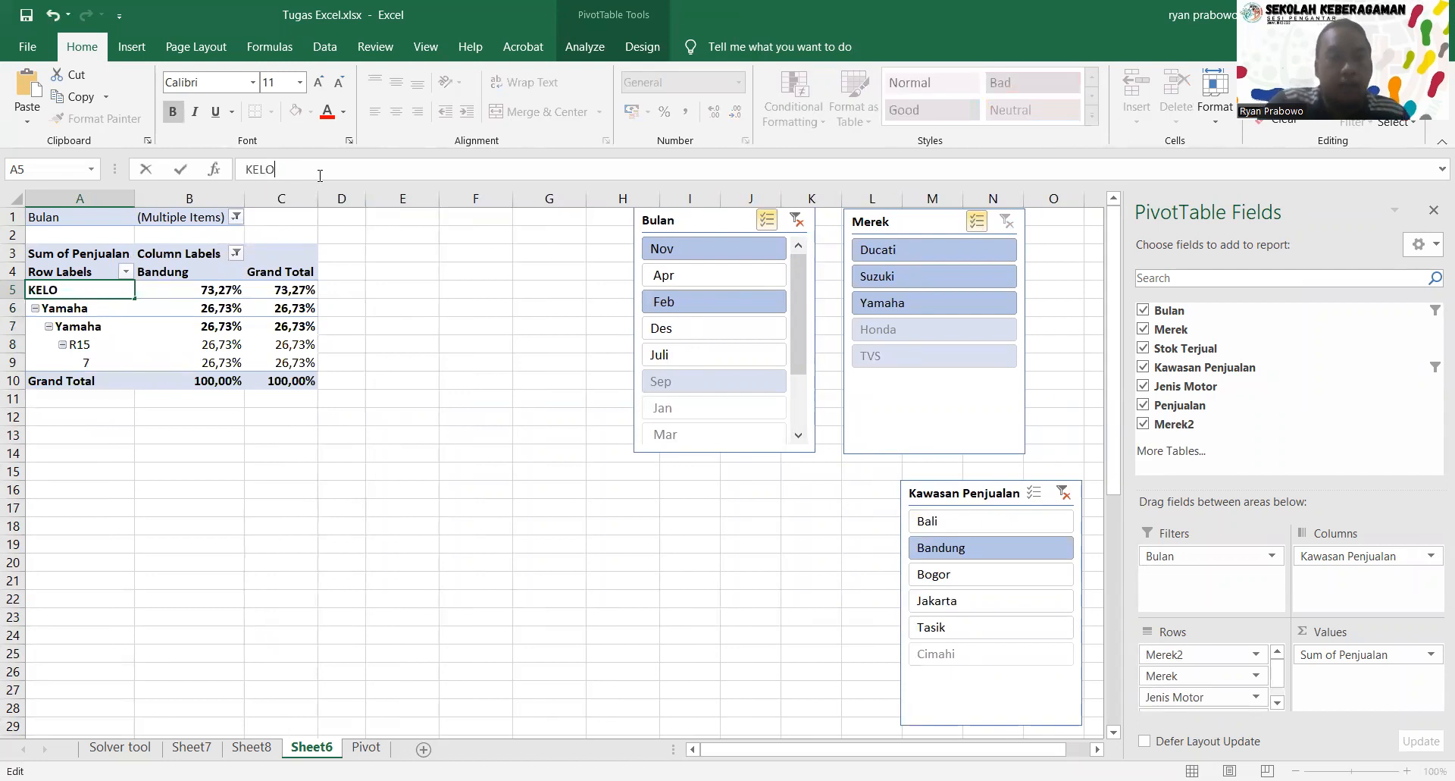
pyautogui.write('MPOK')
pyautogui.press('Return')
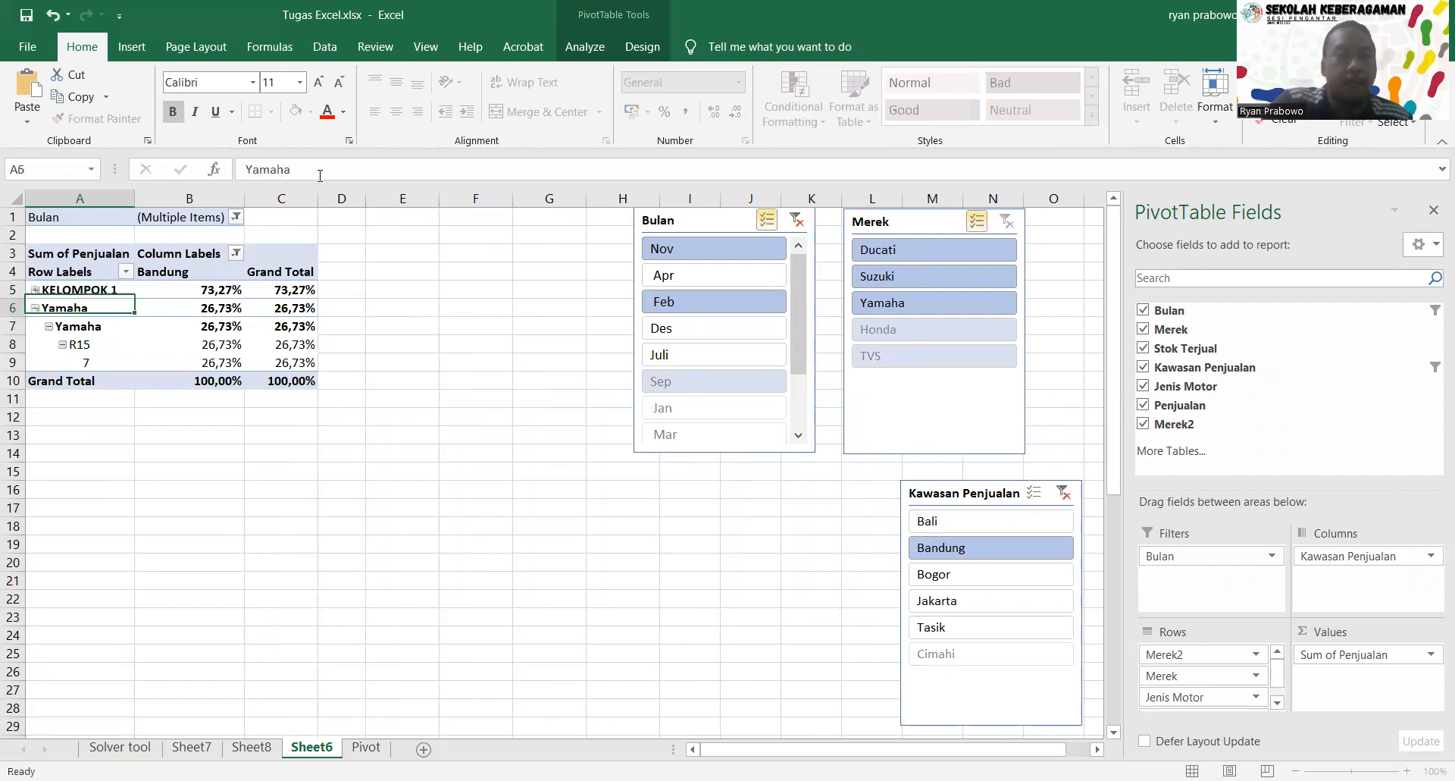
pyautogui.click(35, 289)
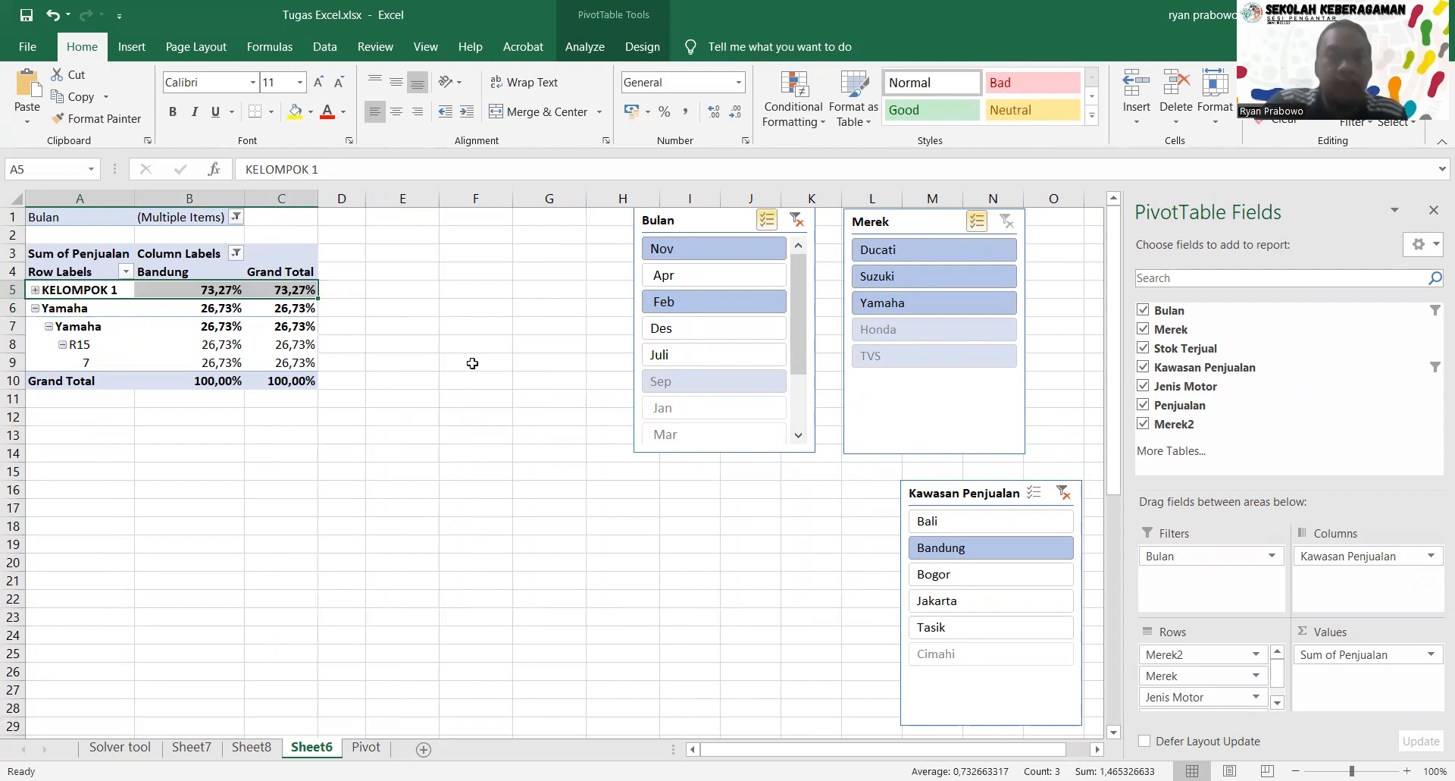